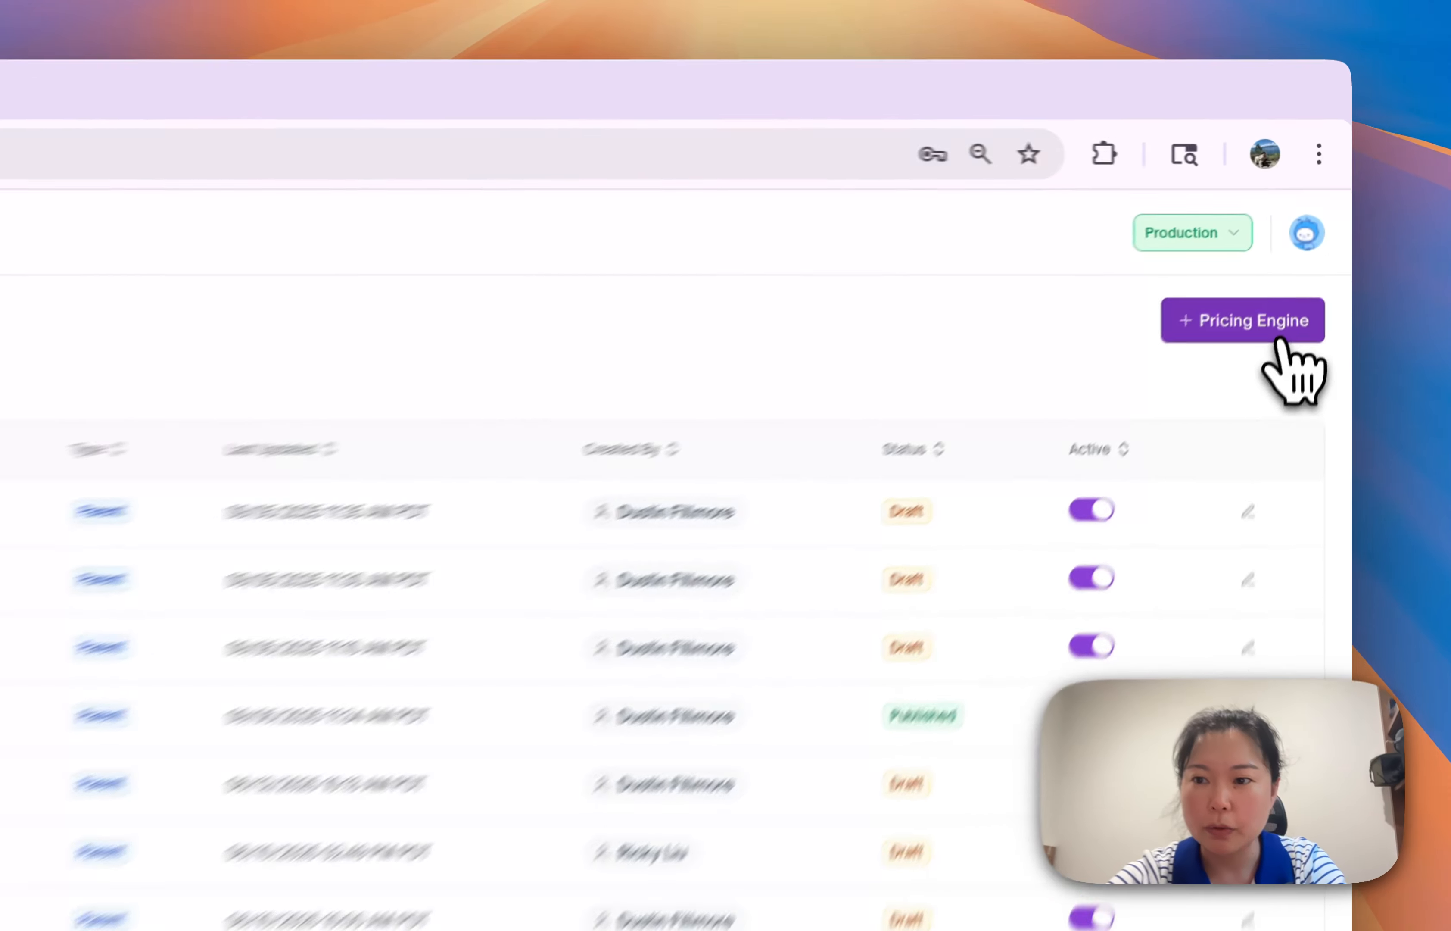
Start a new pricing engine and name it "Personal Auto Pay Offer".
left_click(1280, 336)
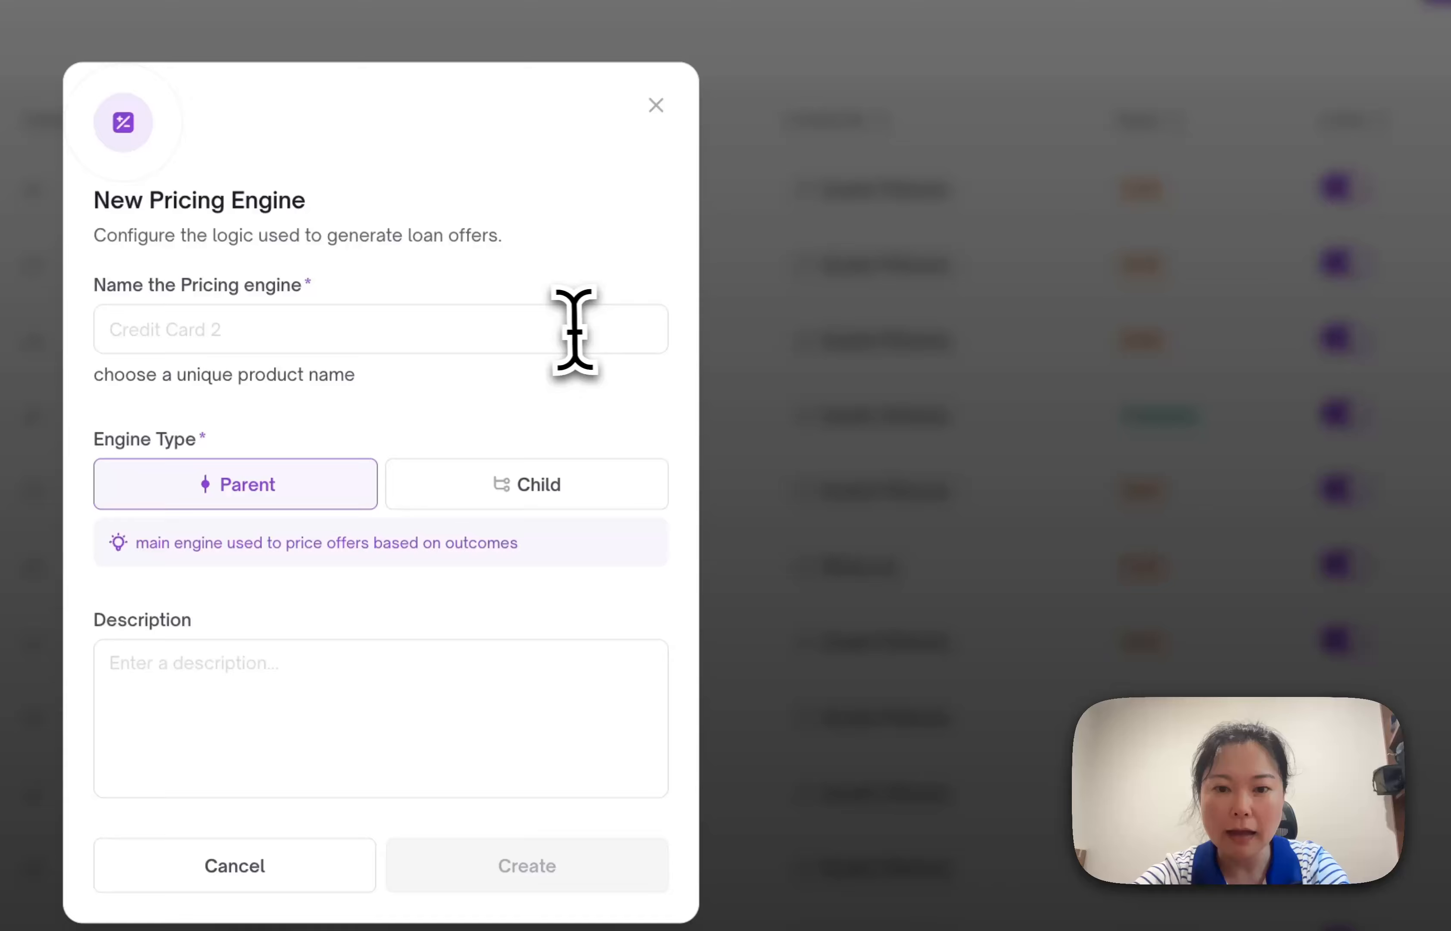
left_click(575, 330)
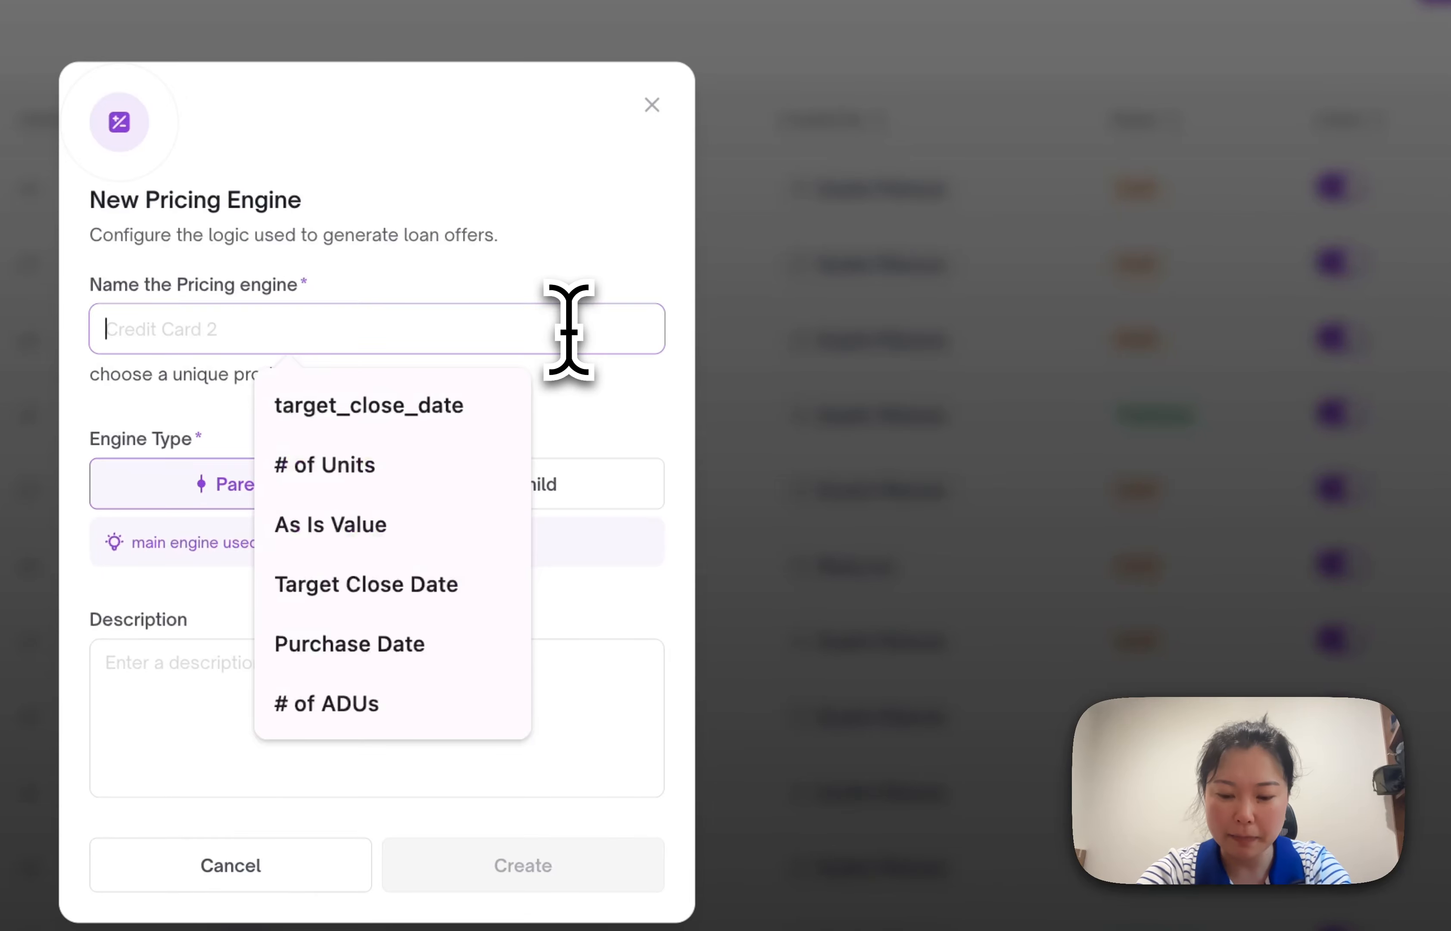
type("Perso")
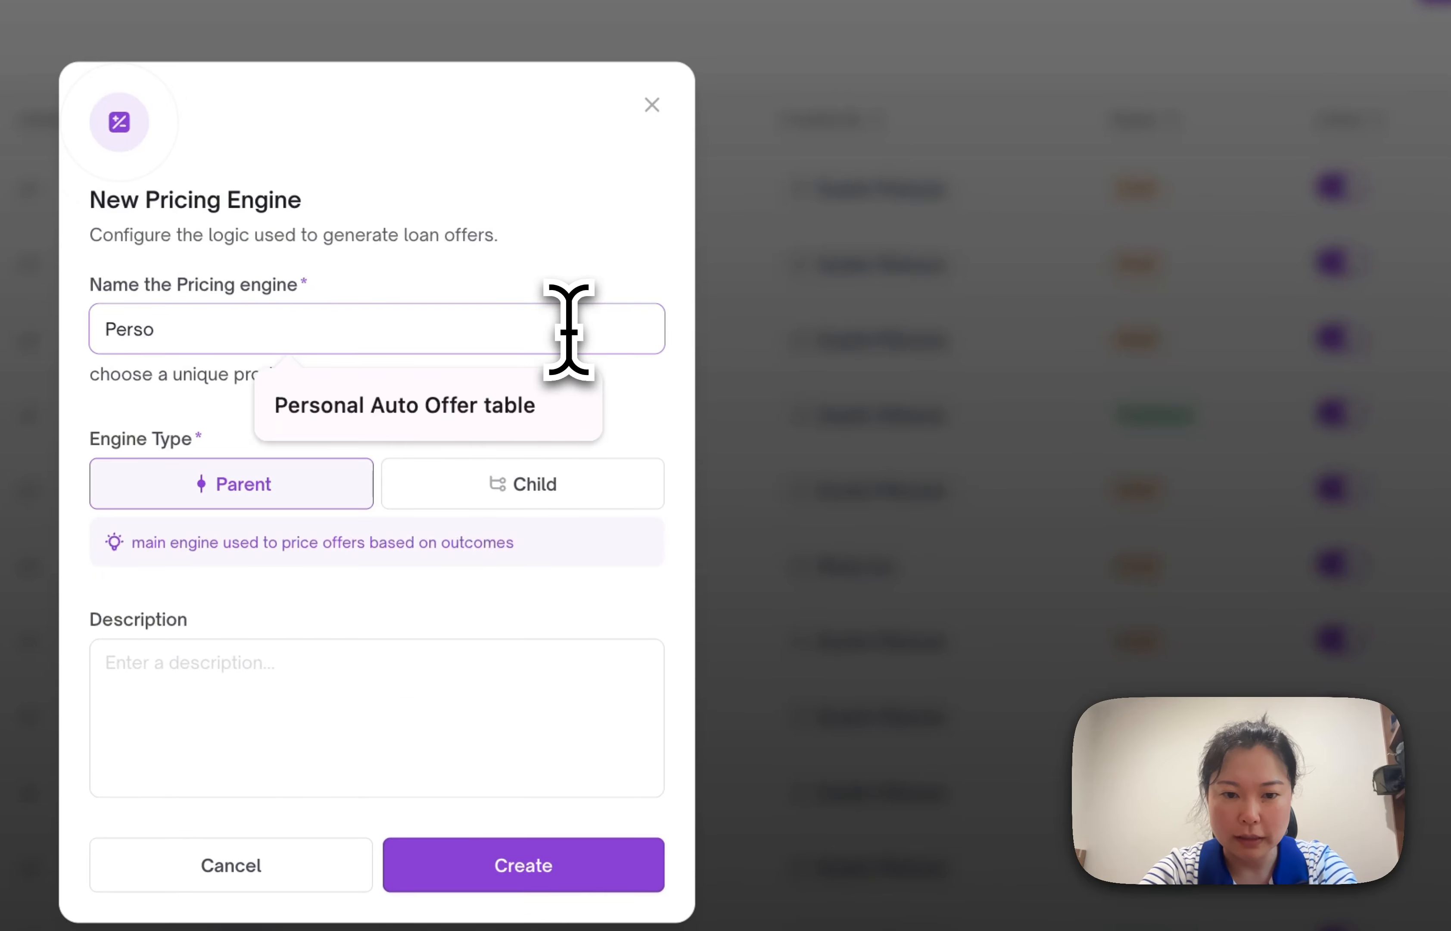
type("nal")
type(" Aut")
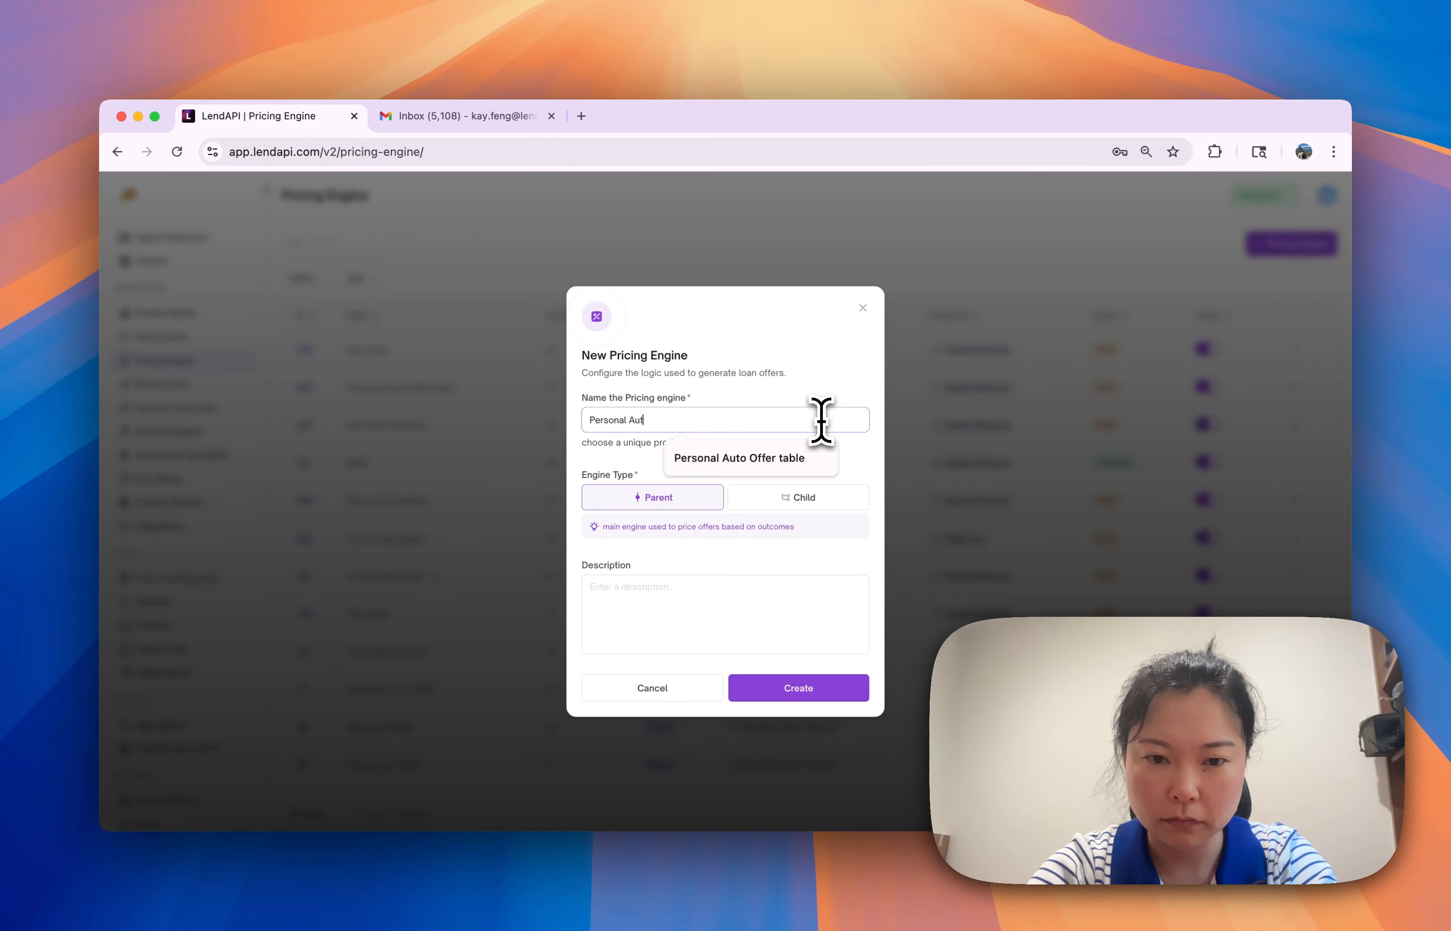
type("o Offer")
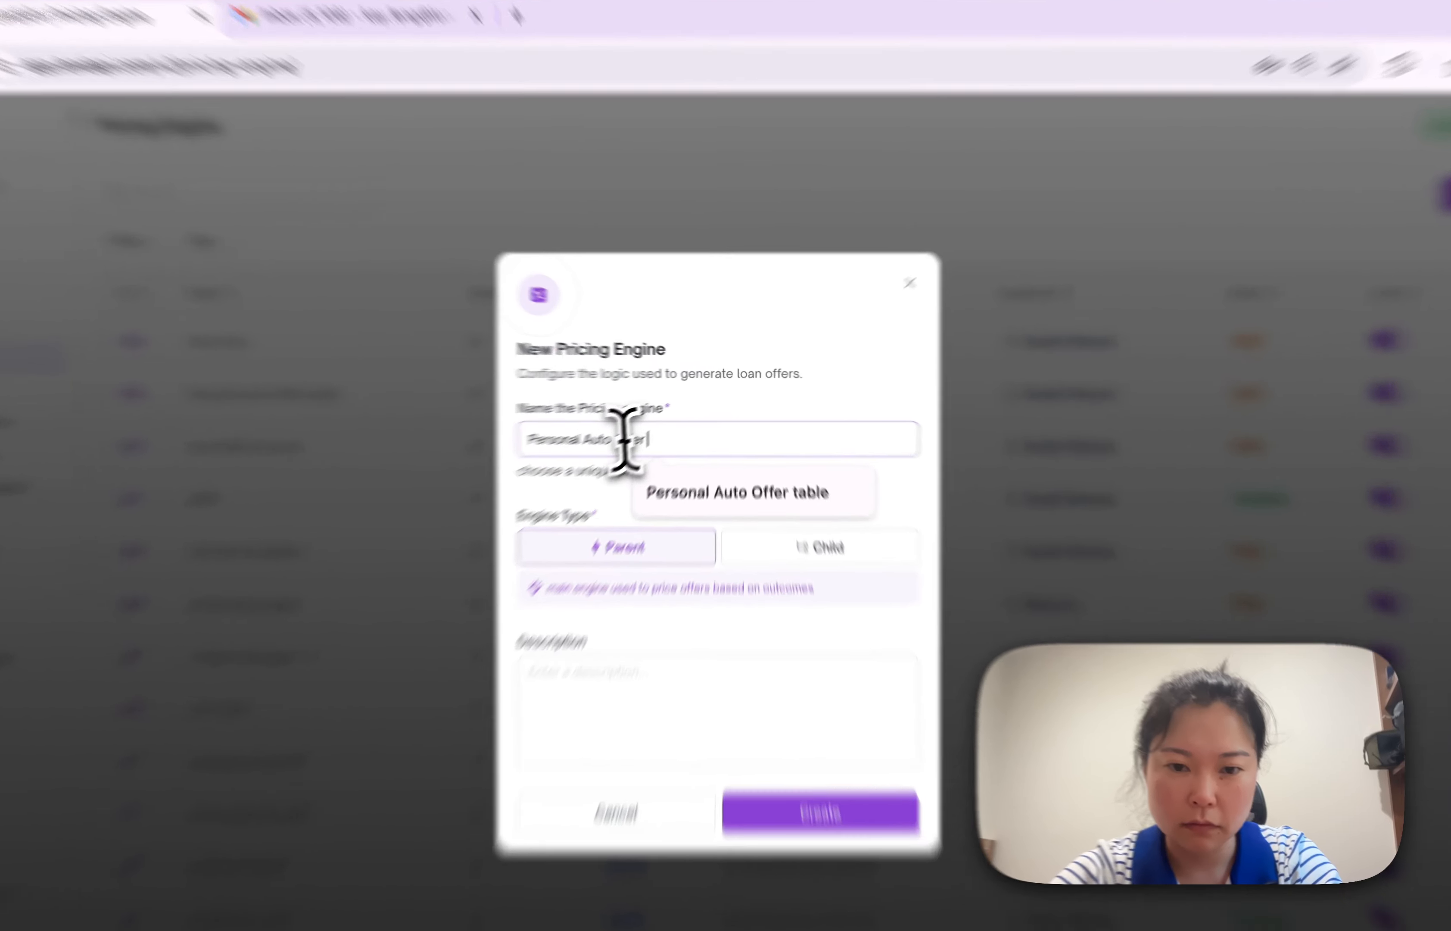
type("Ba")
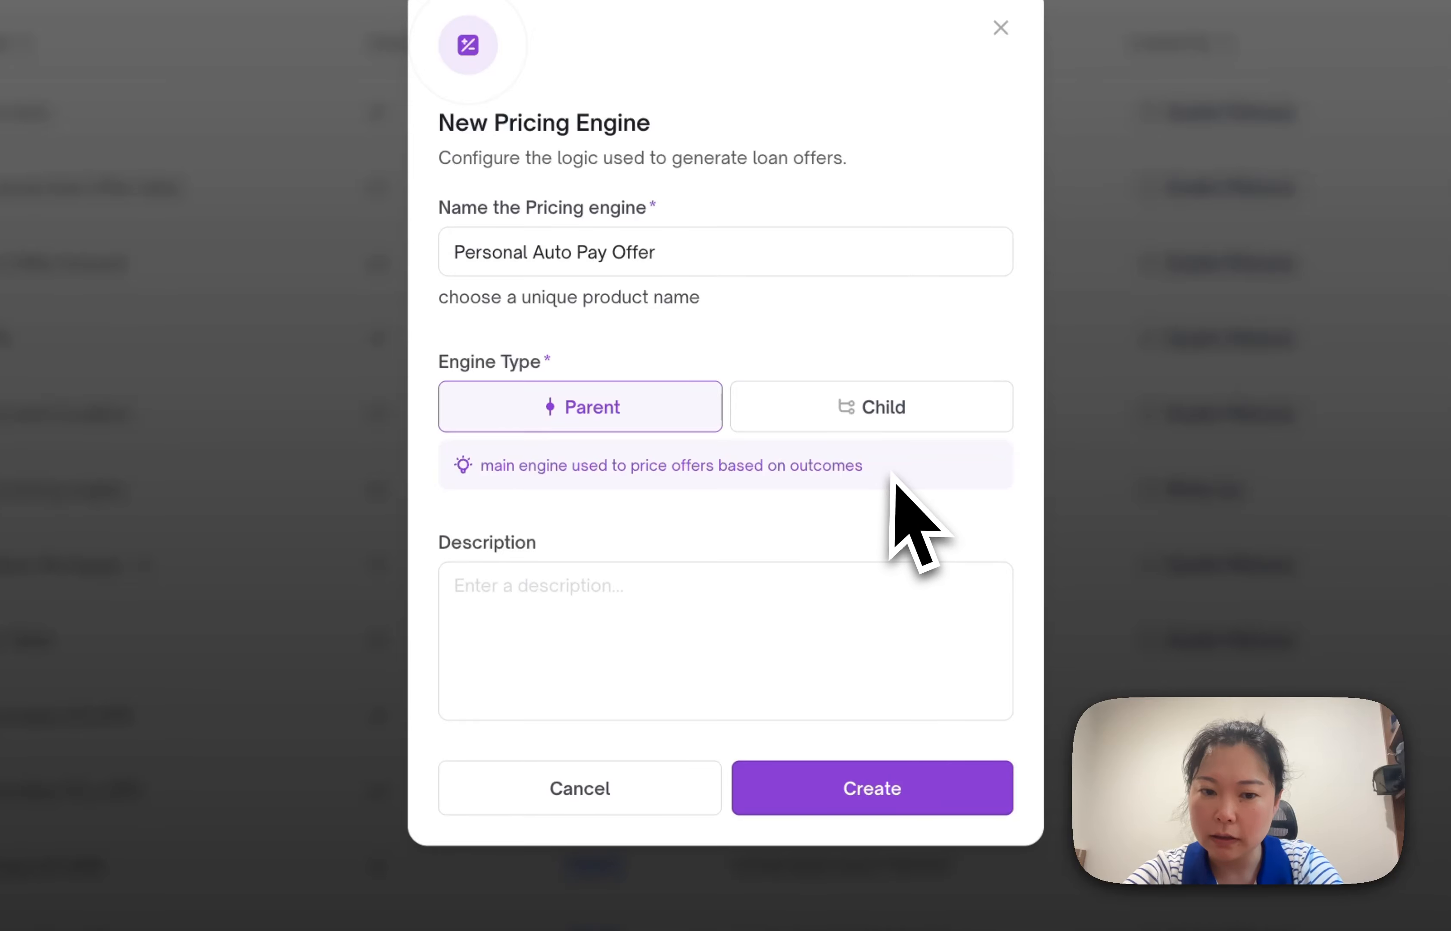
Compare the Child and Parent engine types, settle on Parent and create the pricing engine.
left_click(811, 503)
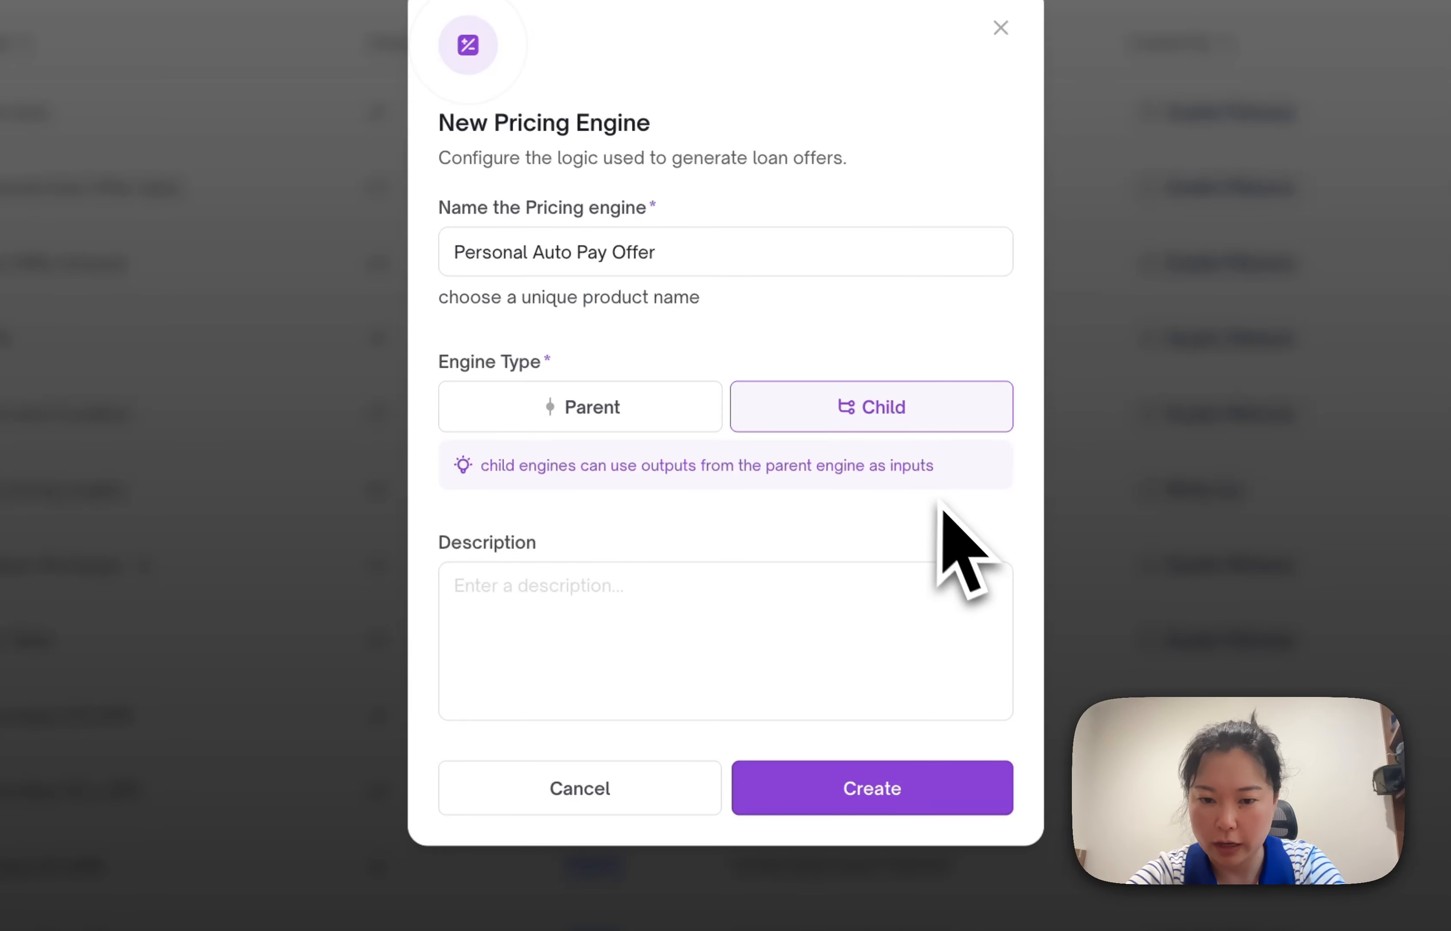
left_click(659, 413)
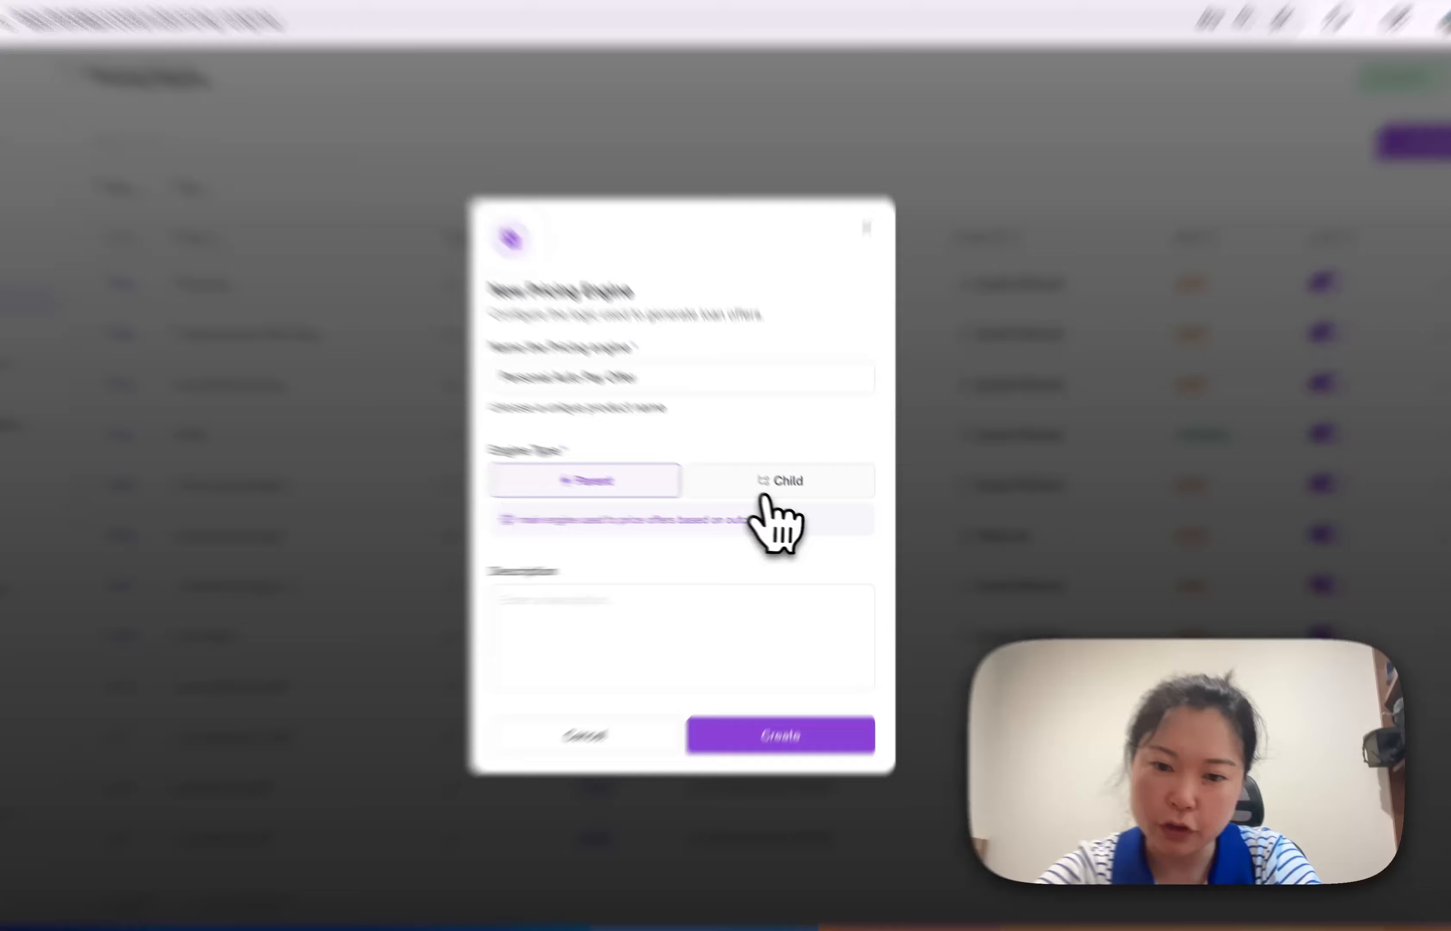
left_click(795, 498)
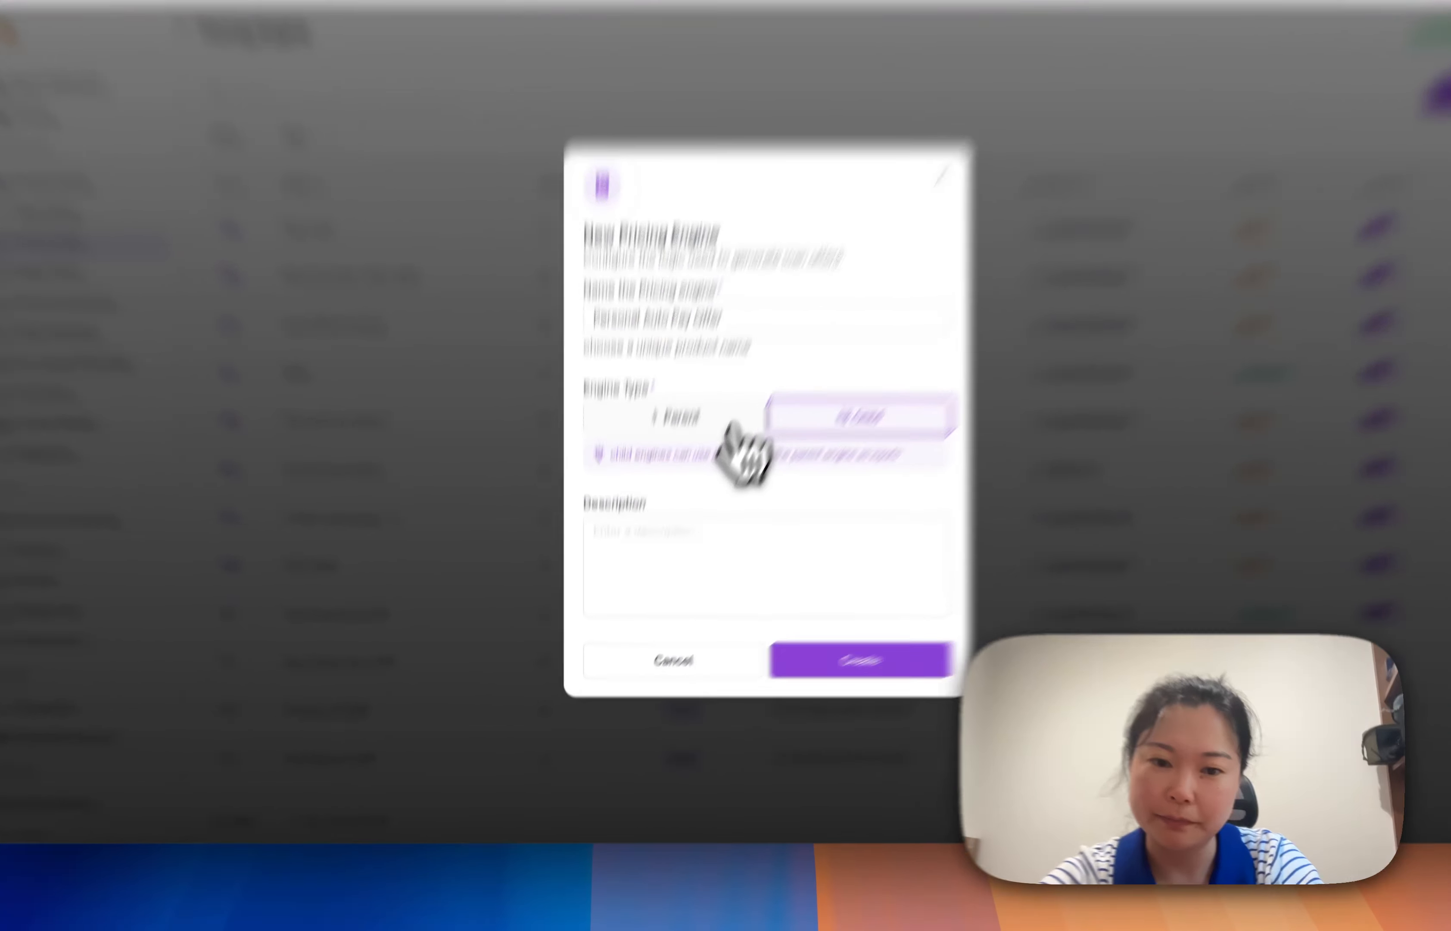
left_click(656, 497)
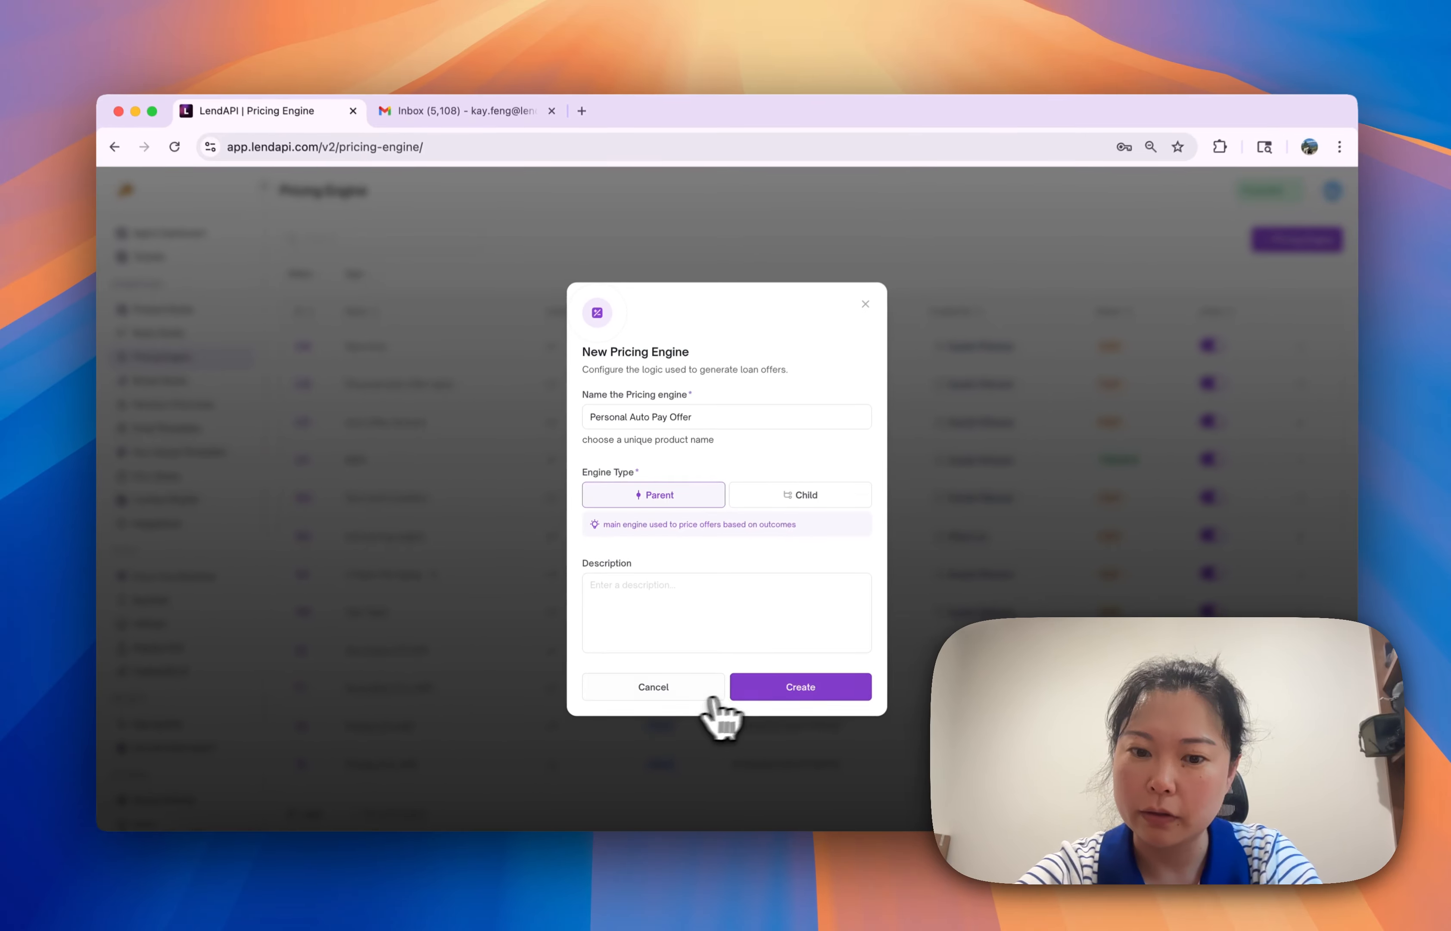
left_click(835, 693)
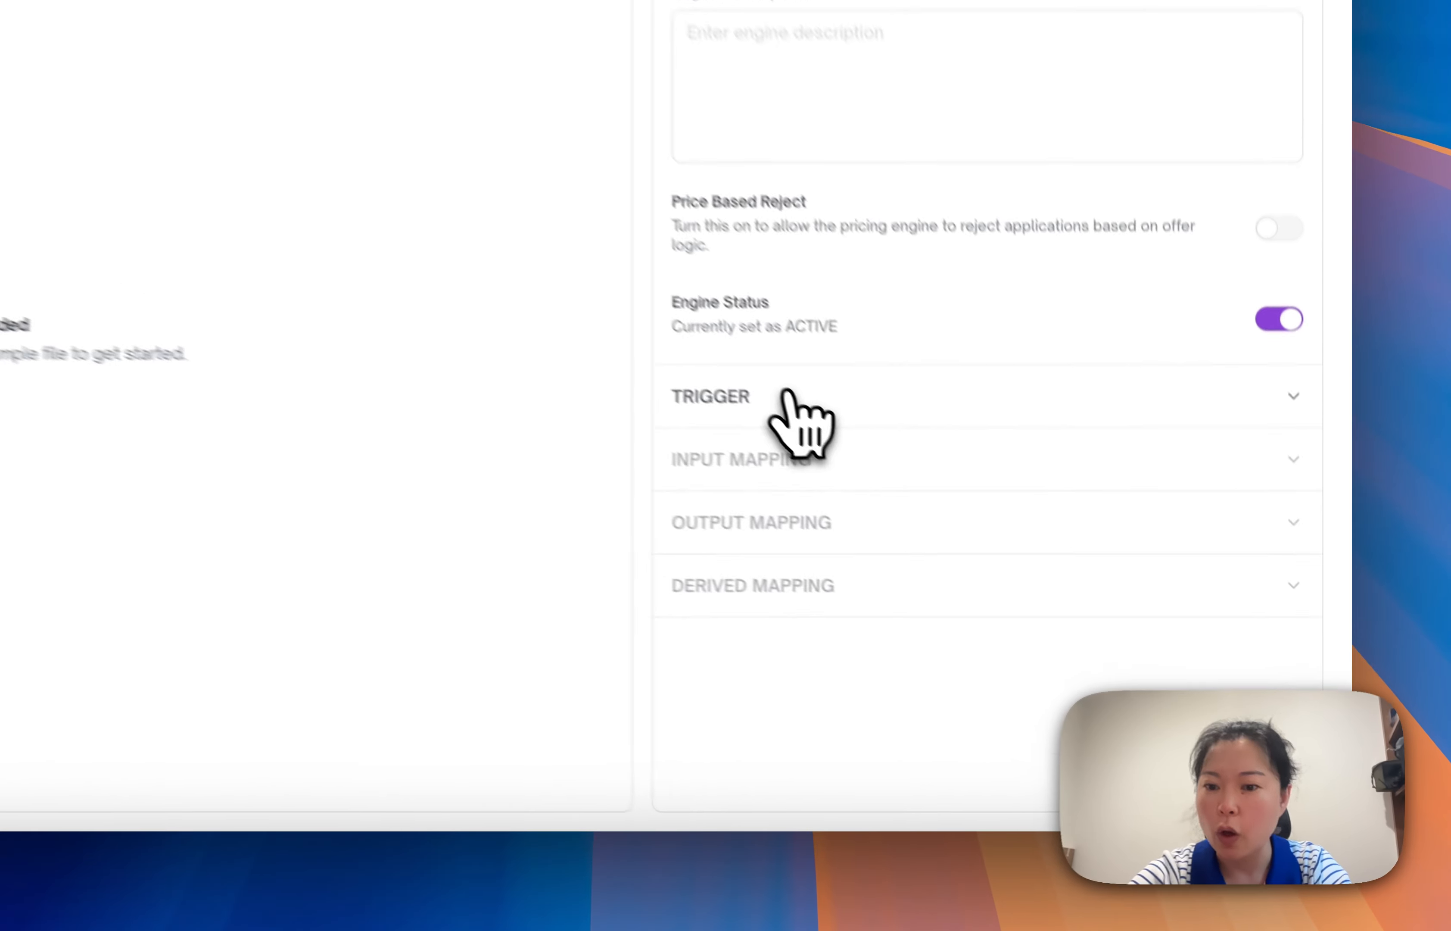
Expand the engine's trigger settings and review the outcome, product, tenant and child offer table options.
left_click(1055, 605)
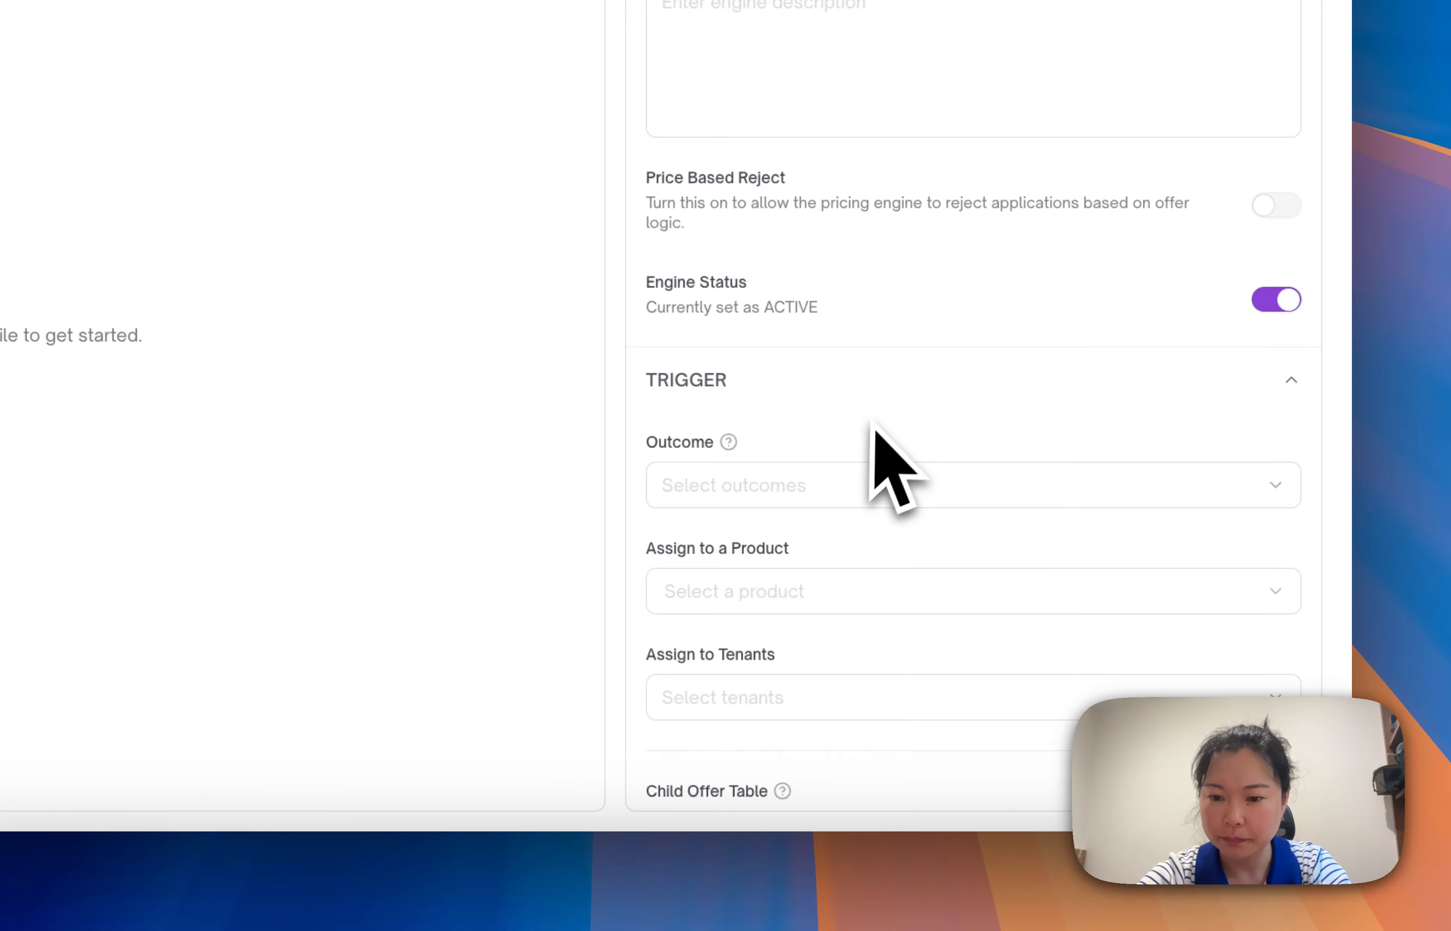
scroll(873, 423, "down", 4)
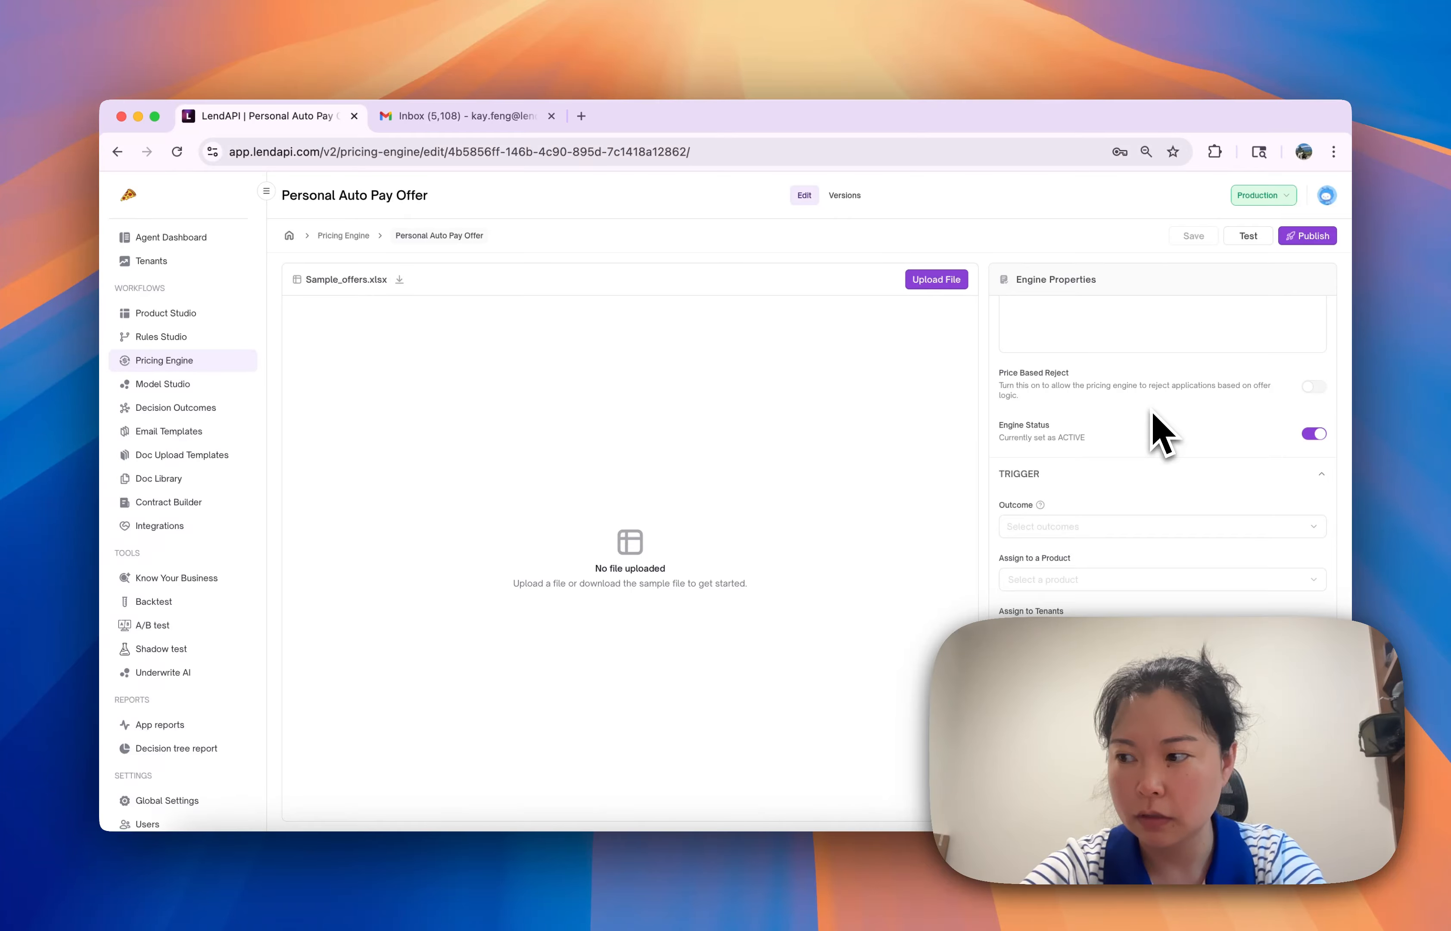
scroll(1165, 488, "up", 3)
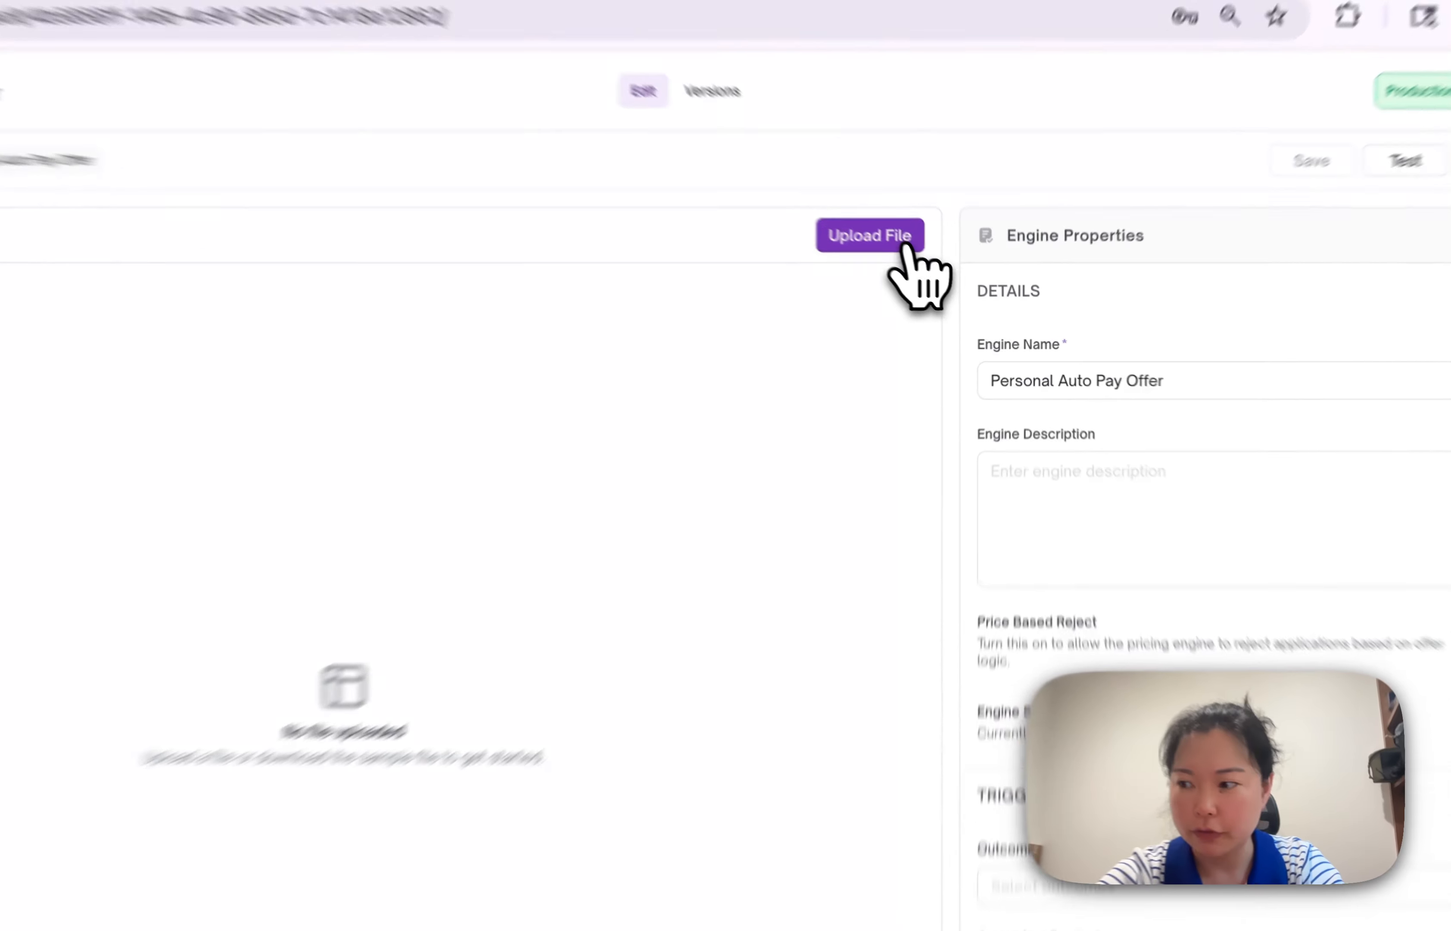
Upload apr_sheet_v1.xlsx from the Desktop folder as the engine's offer table.
left_click(958, 287)
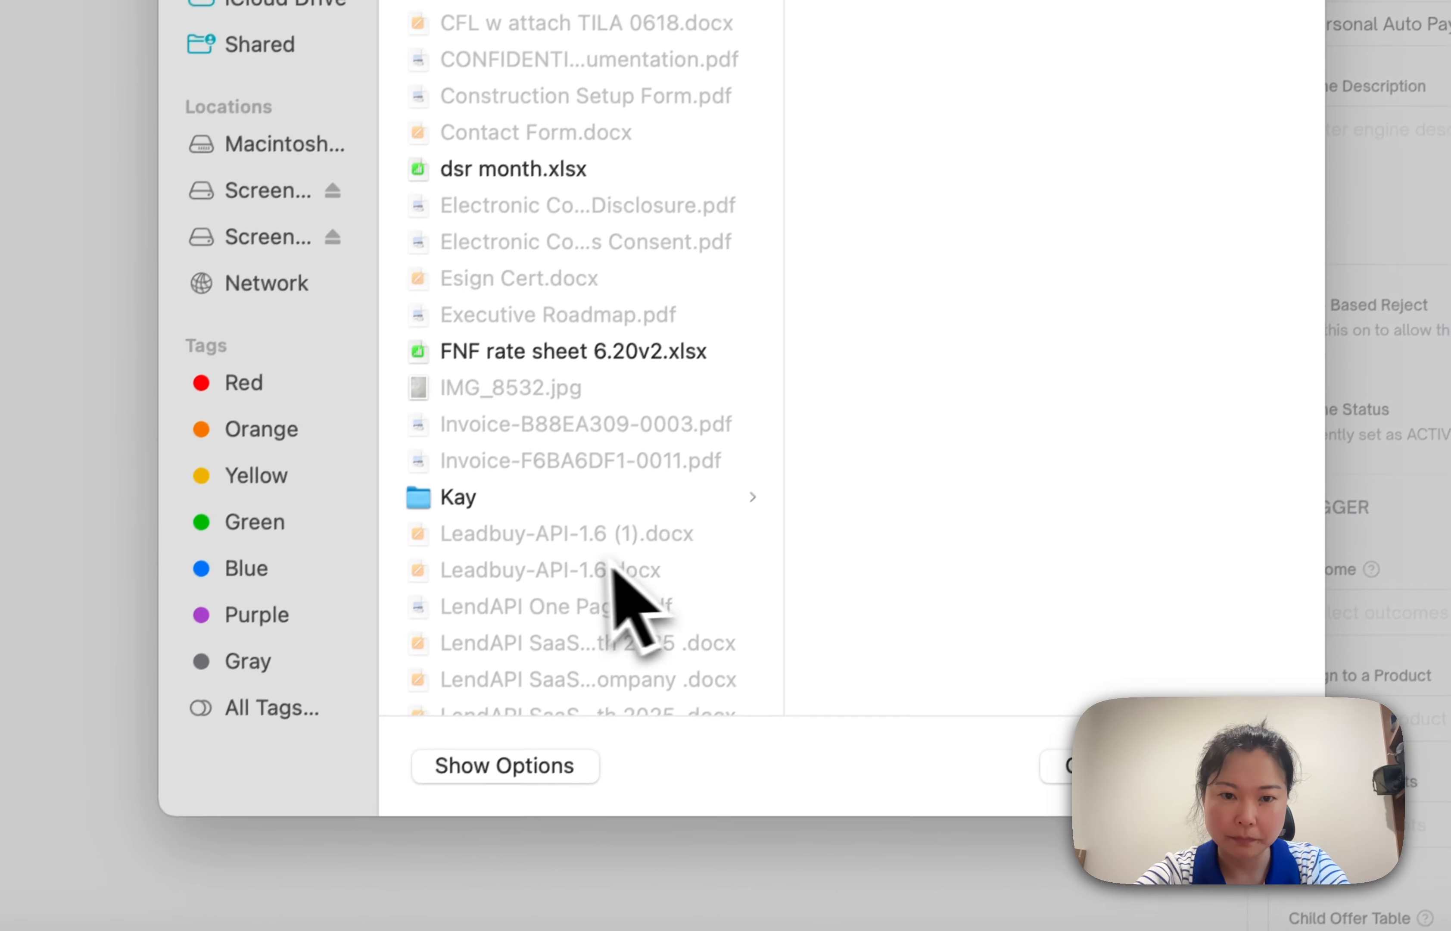
scroll(582, 564, "down", 10)
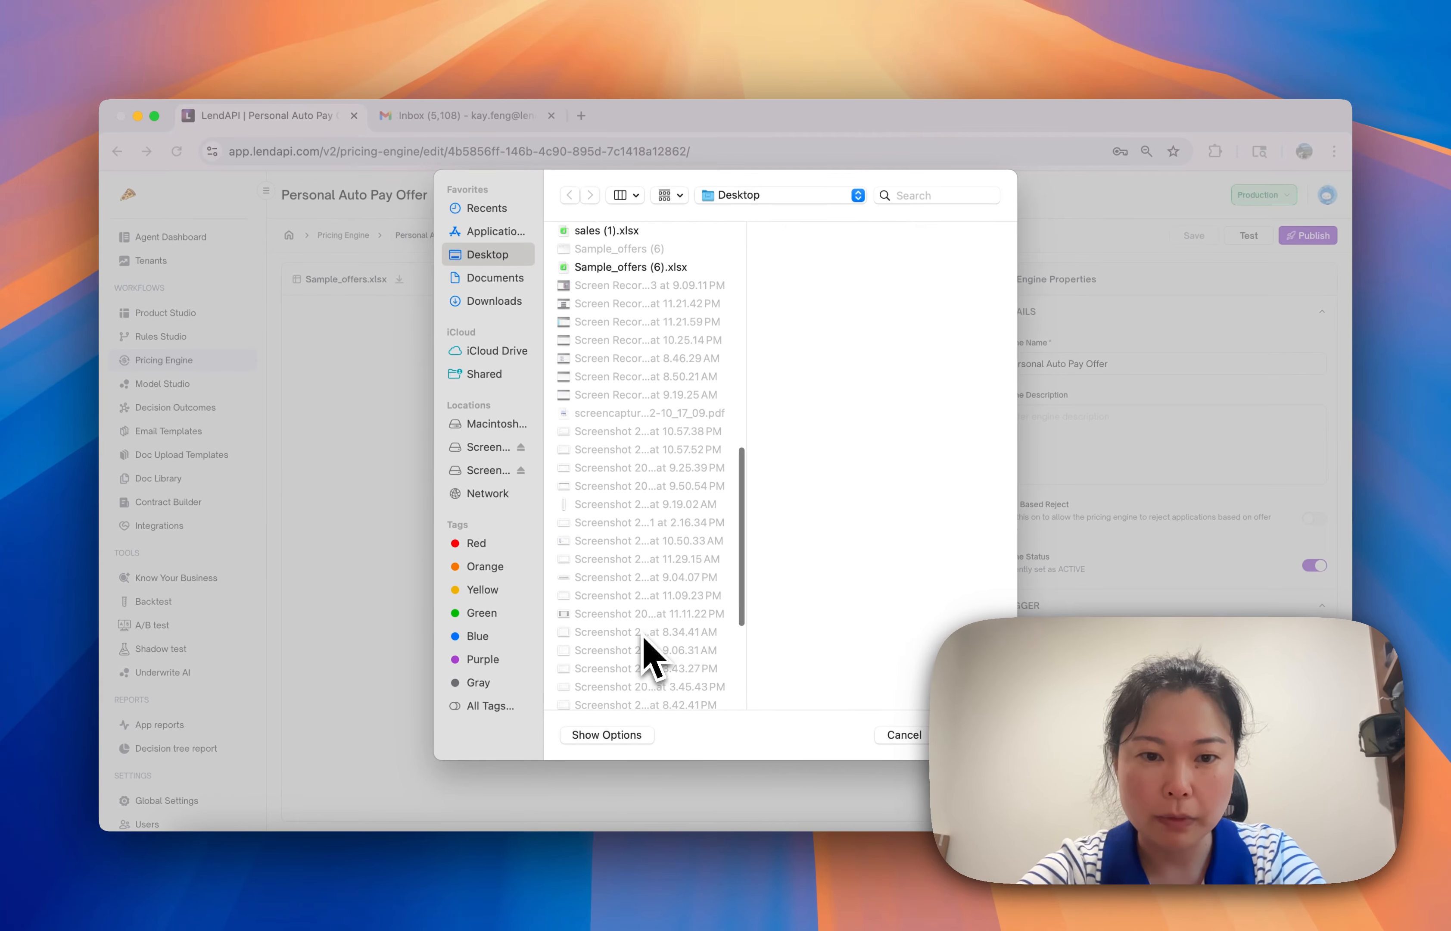
scroll(651, 656, "down", 5)
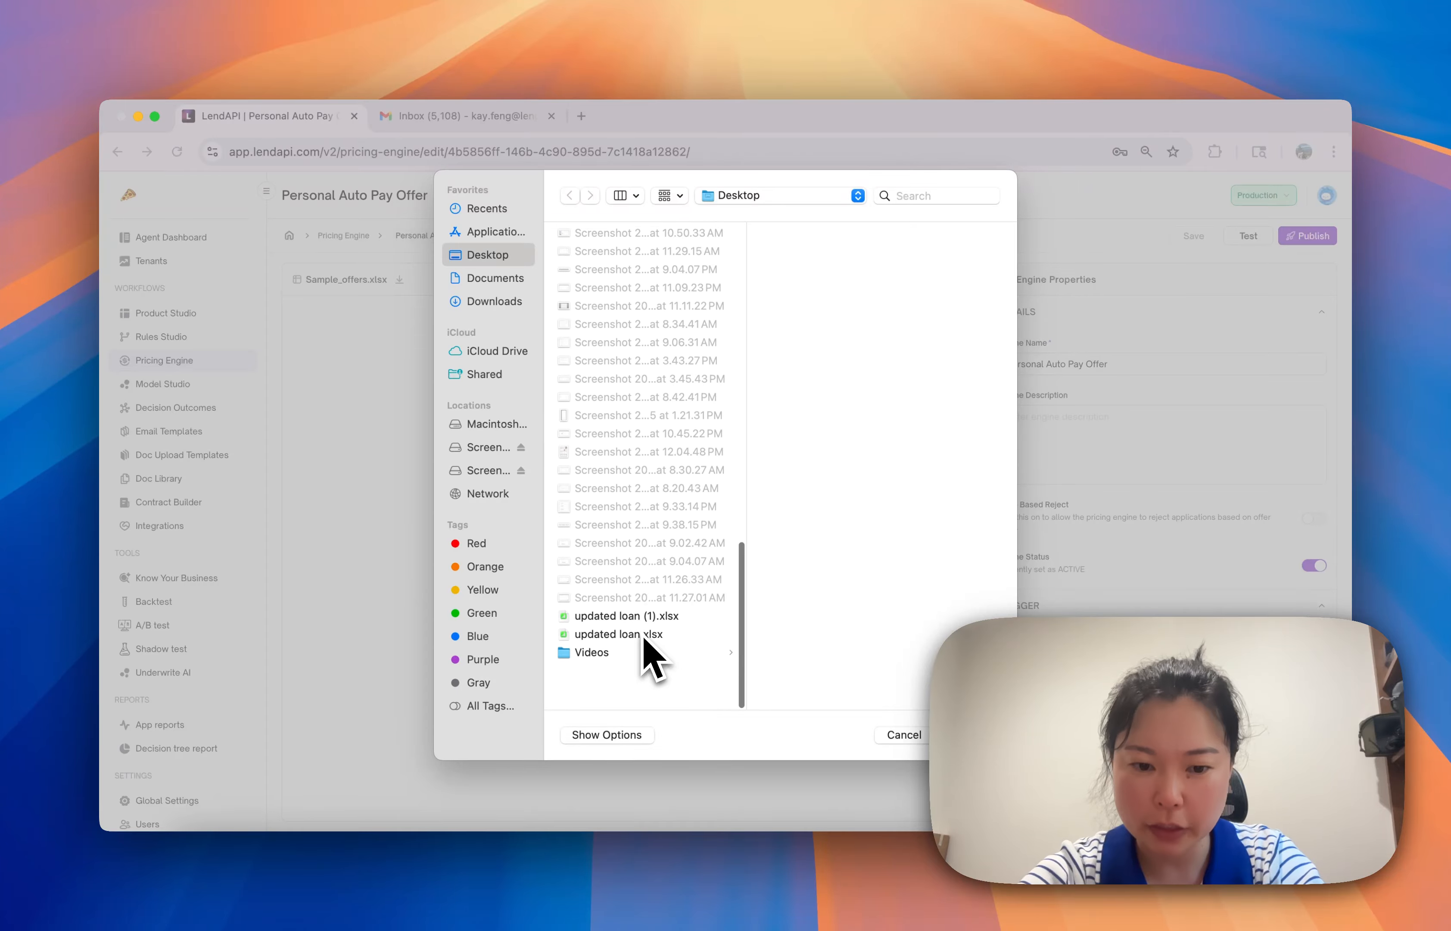
scroll(651, 656, "up", 7)
scroll(645, 639, "up", 10)
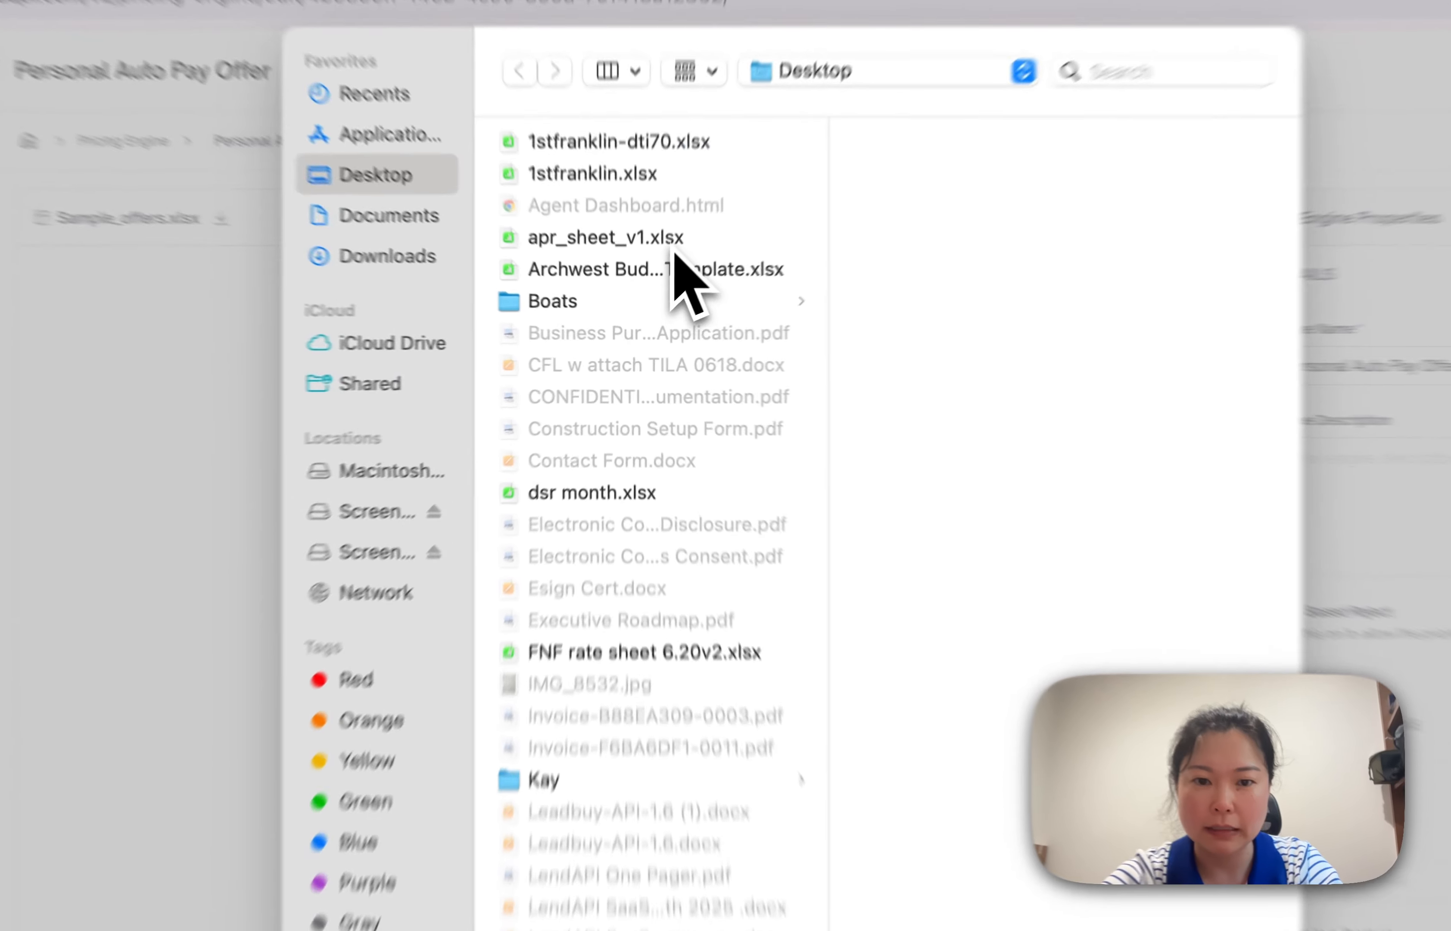
double_click(652, 292)
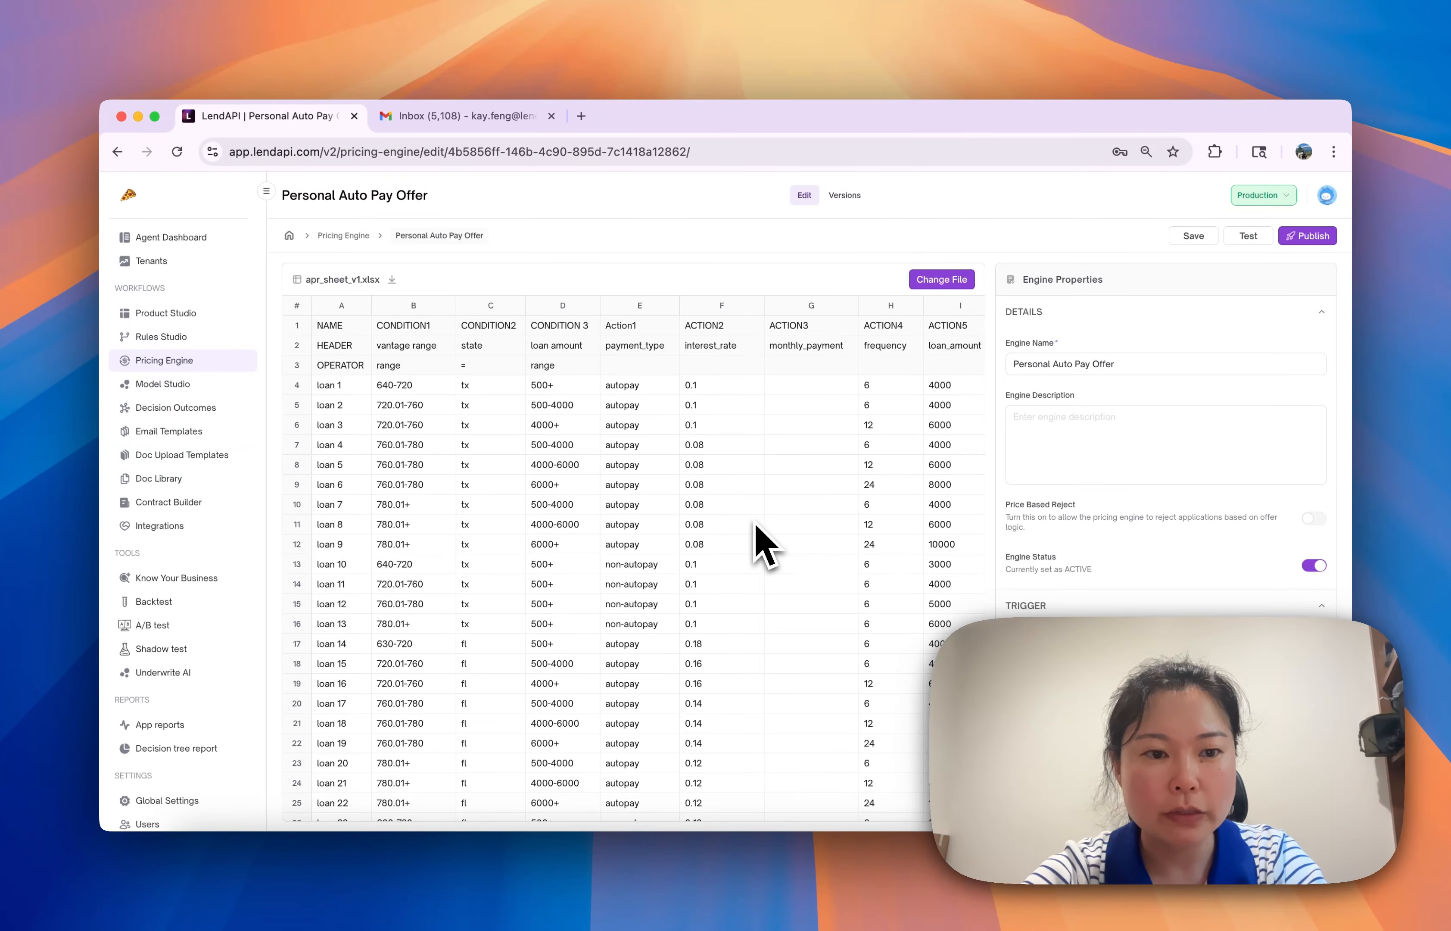
Examine the uploaded offer sheet's overall layout and the header, operator and loan name rows in column A.
scroll(756, 531, "right", 2)
scroll(763, 543, "left", 4)
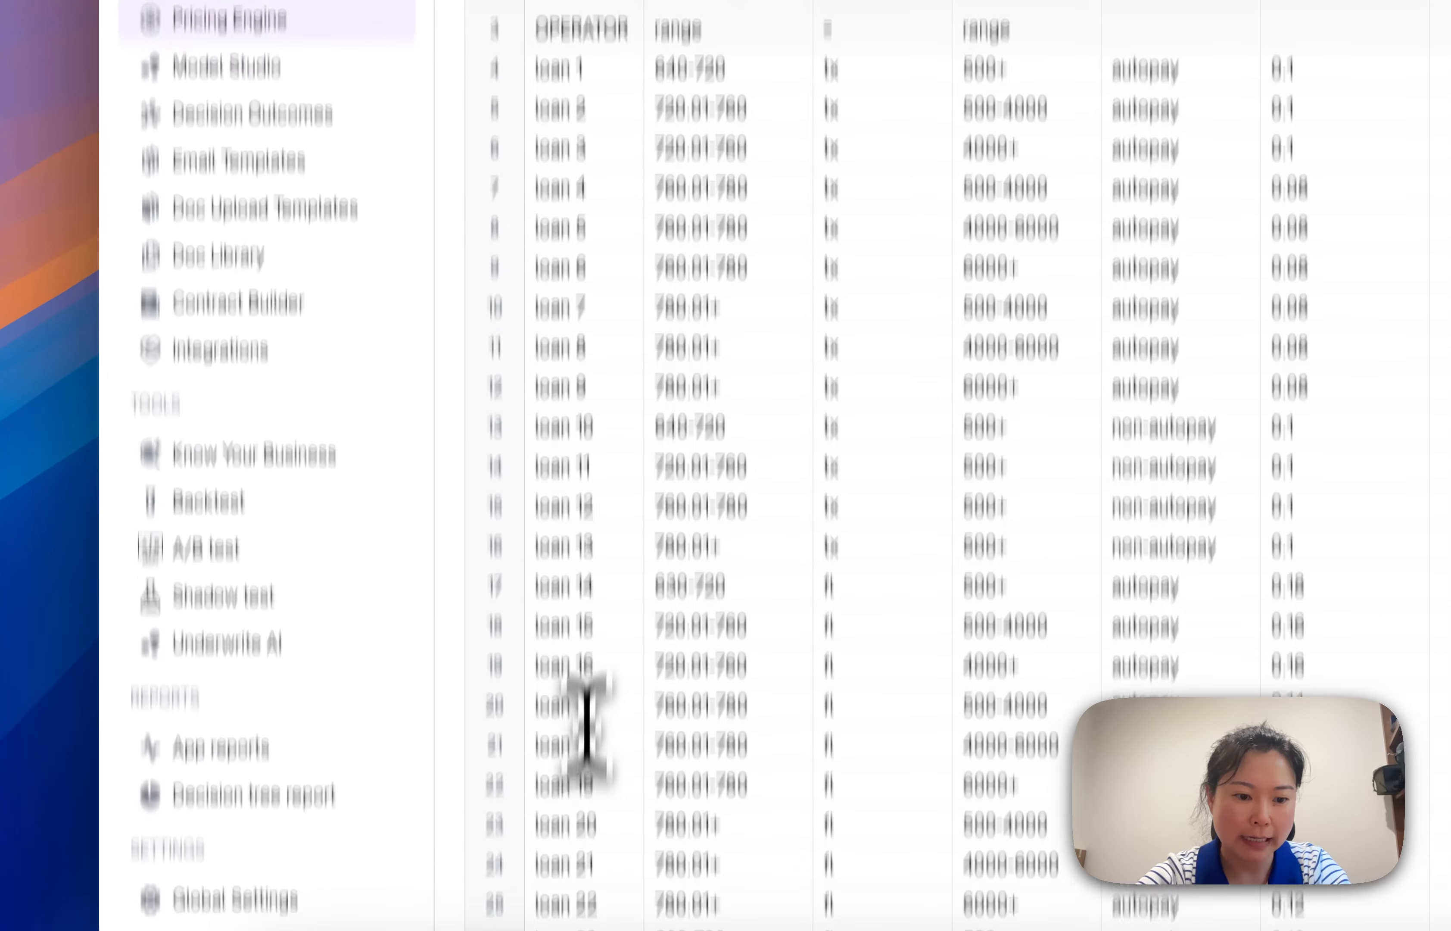
double_click(577, 215)
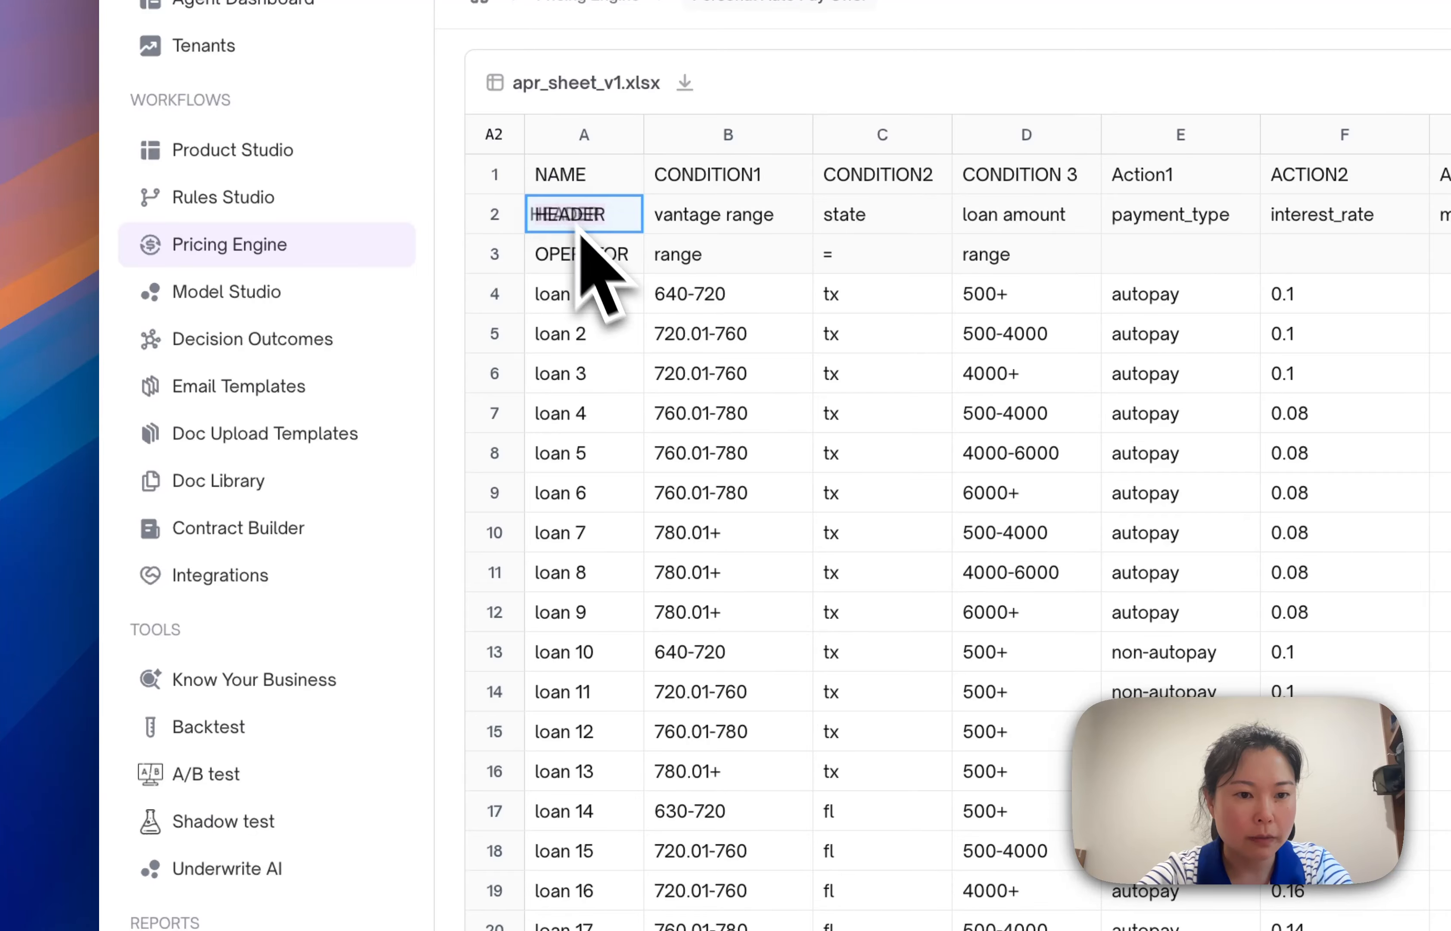
double_click(596, 257)
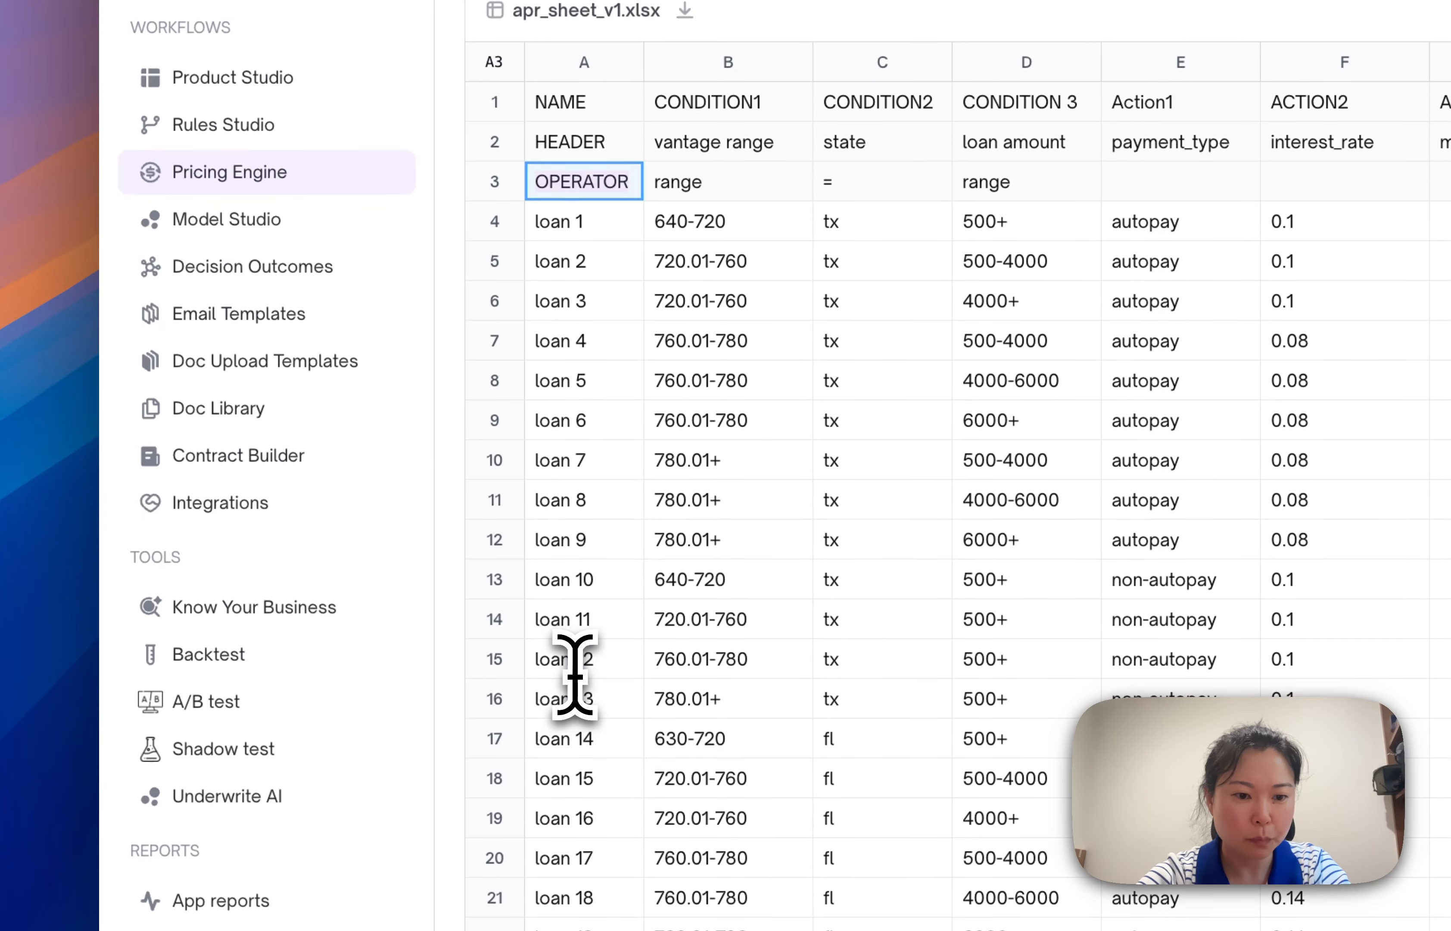
double_click(573, 742)
double_click(610, 359)
double_click(605, 255)
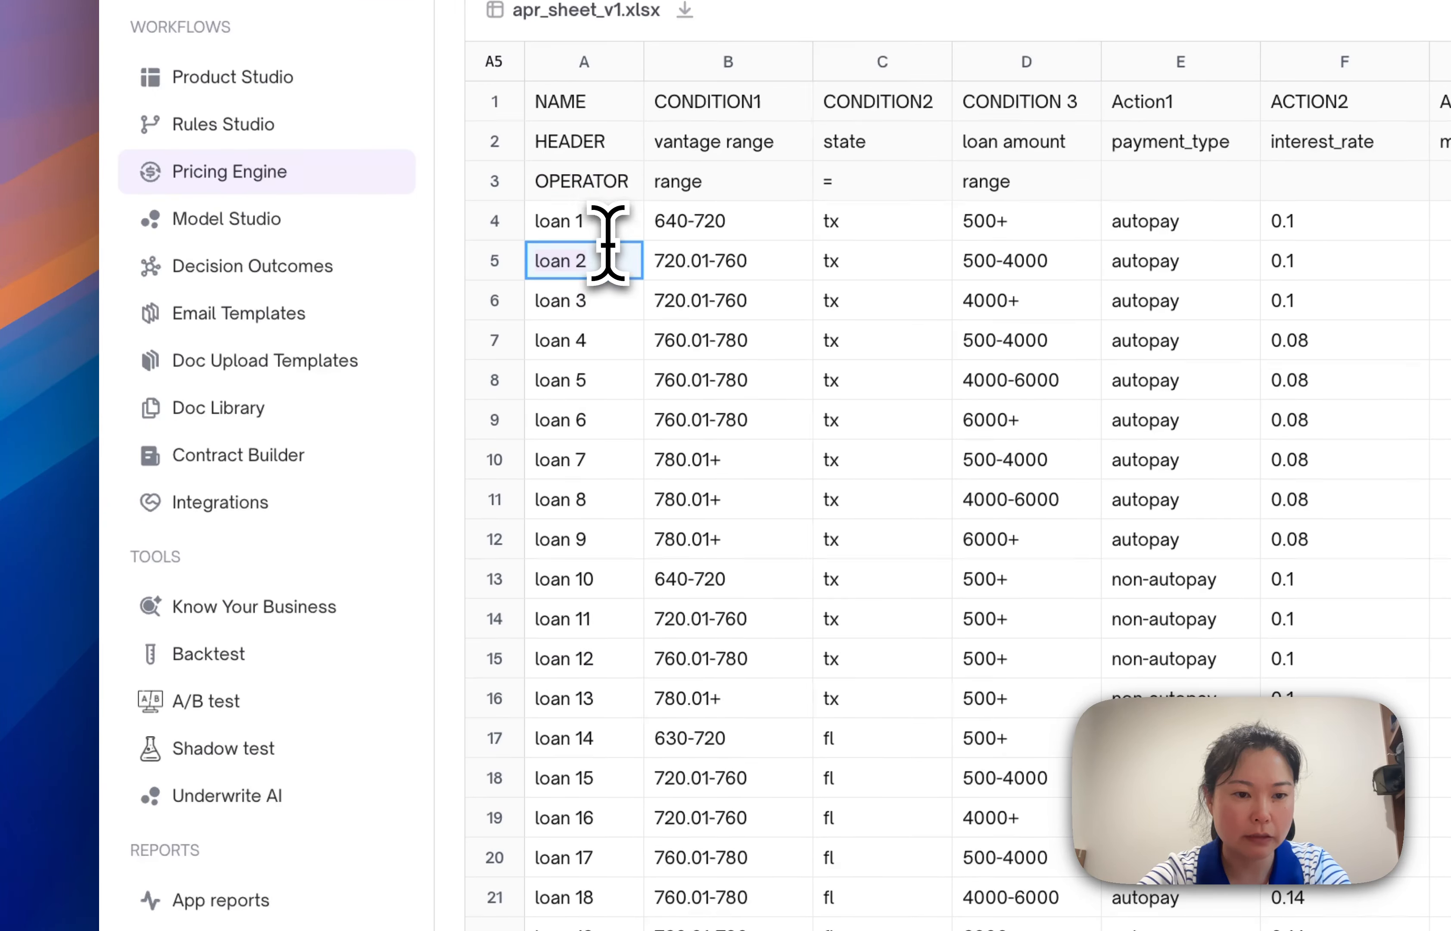
double_click(599, 215)
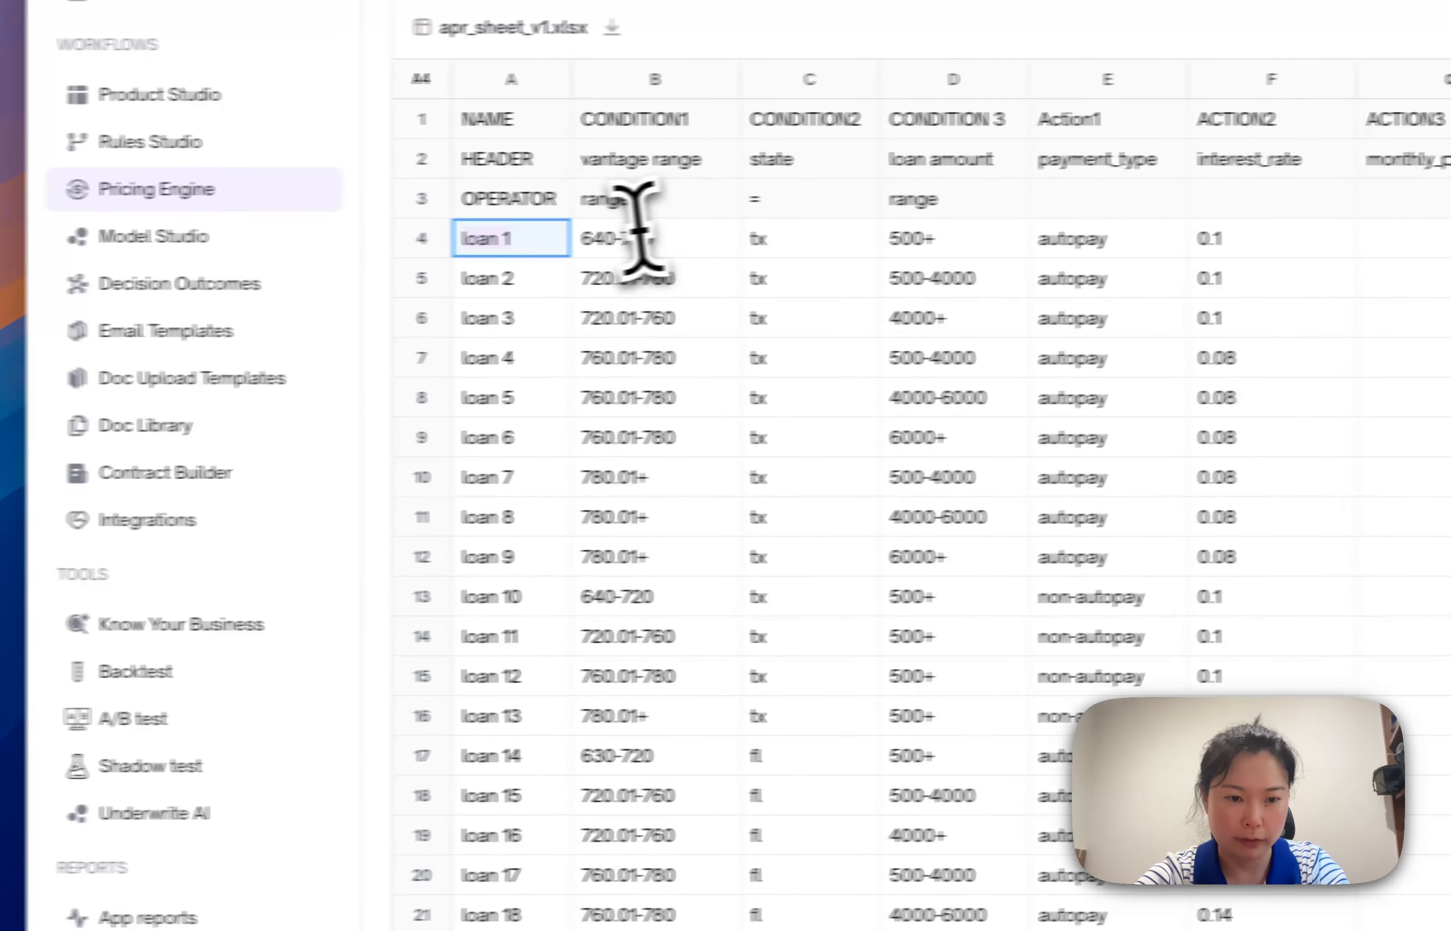
left_click(474, 479)
left_click(549, 277)
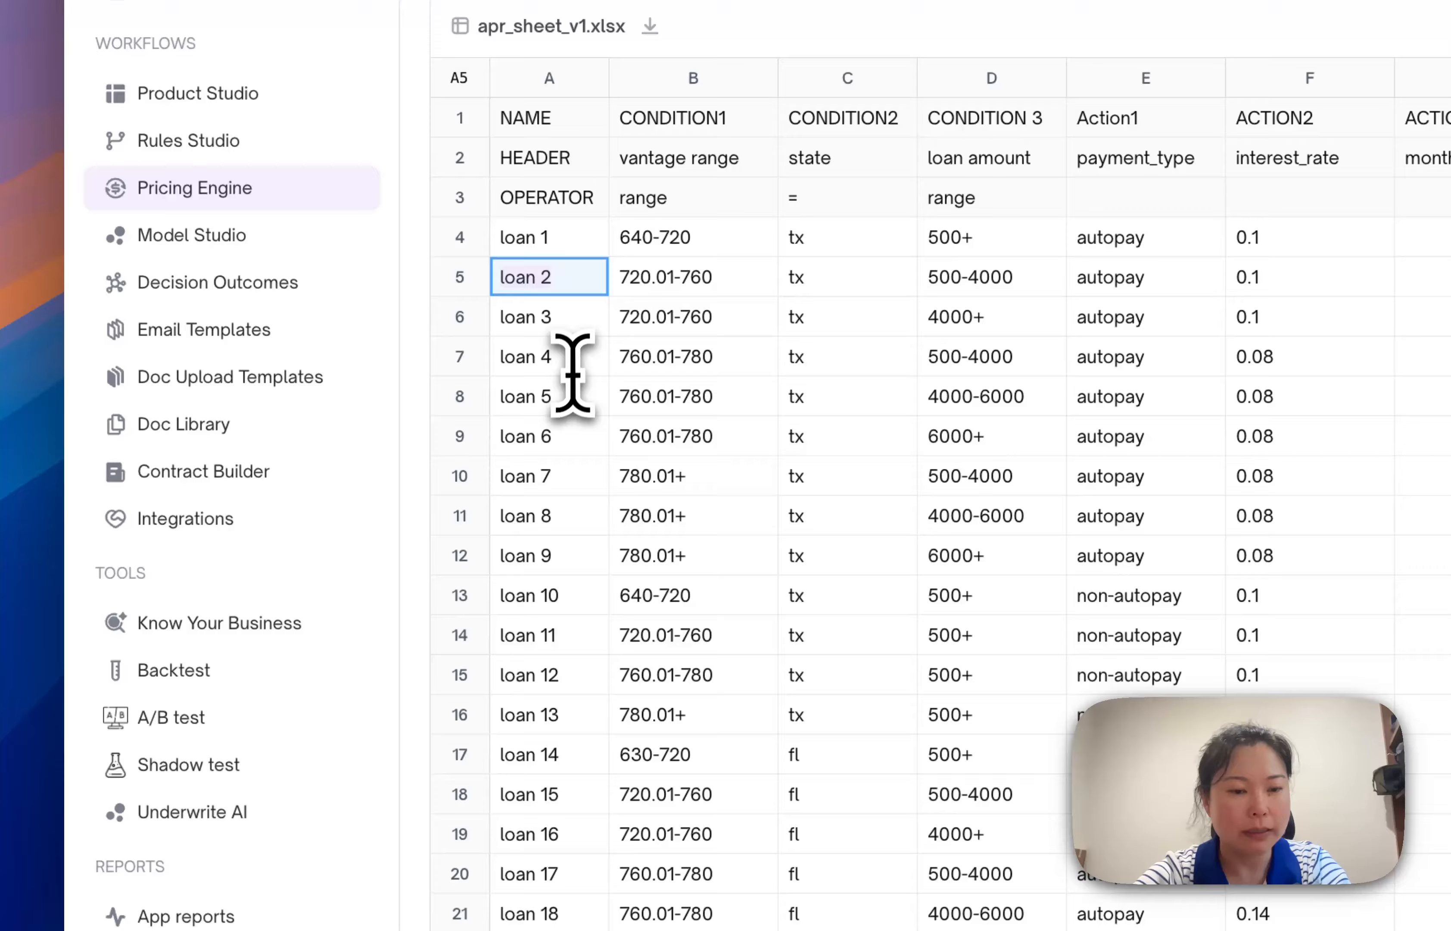
left_click(573, 363)
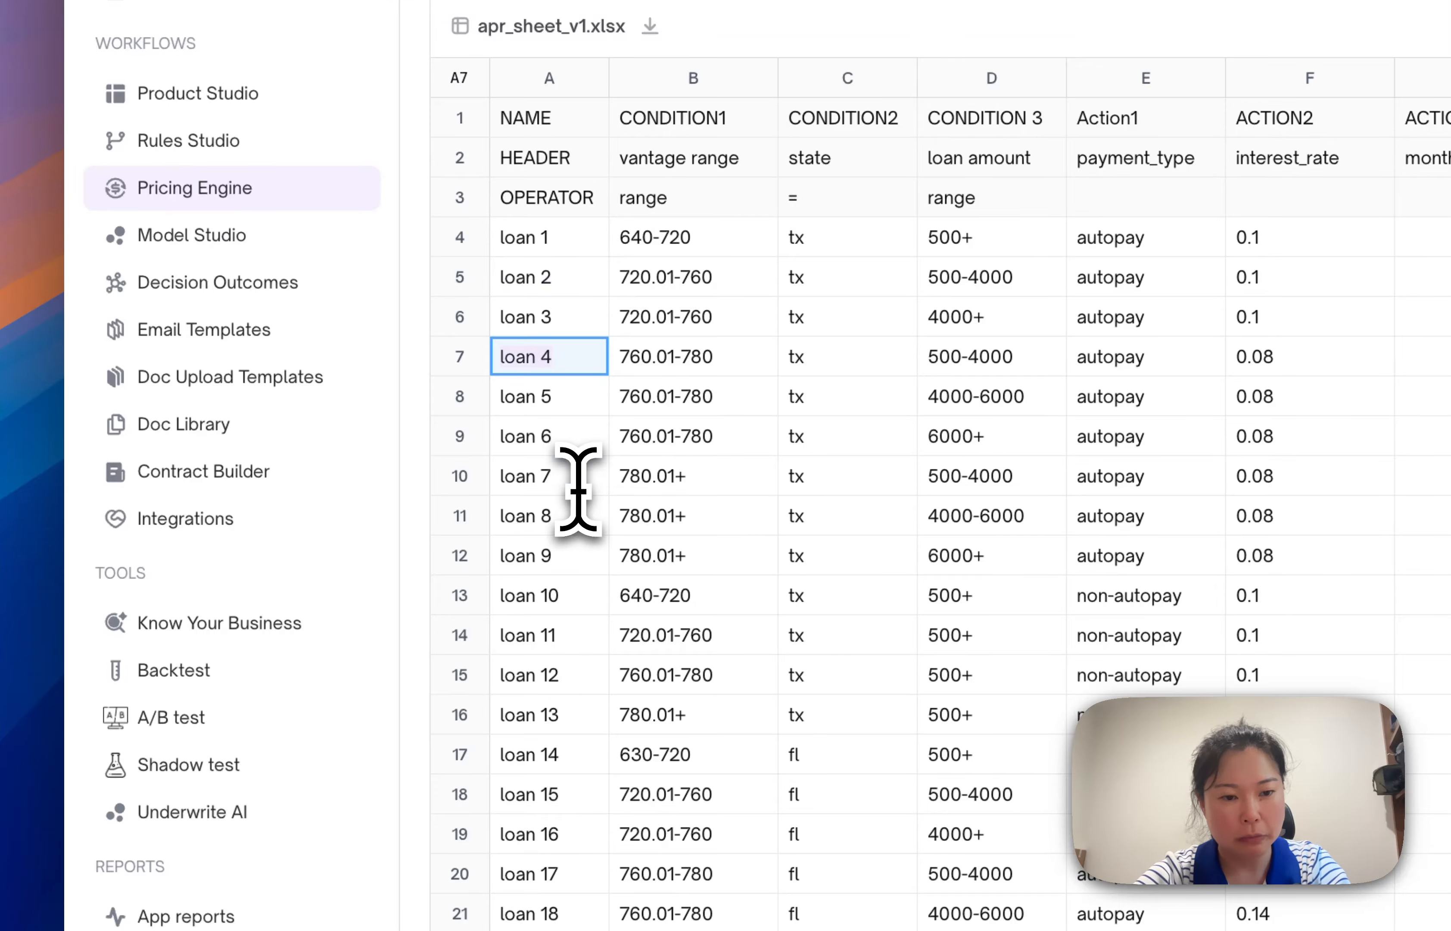
left_click(578, 483)
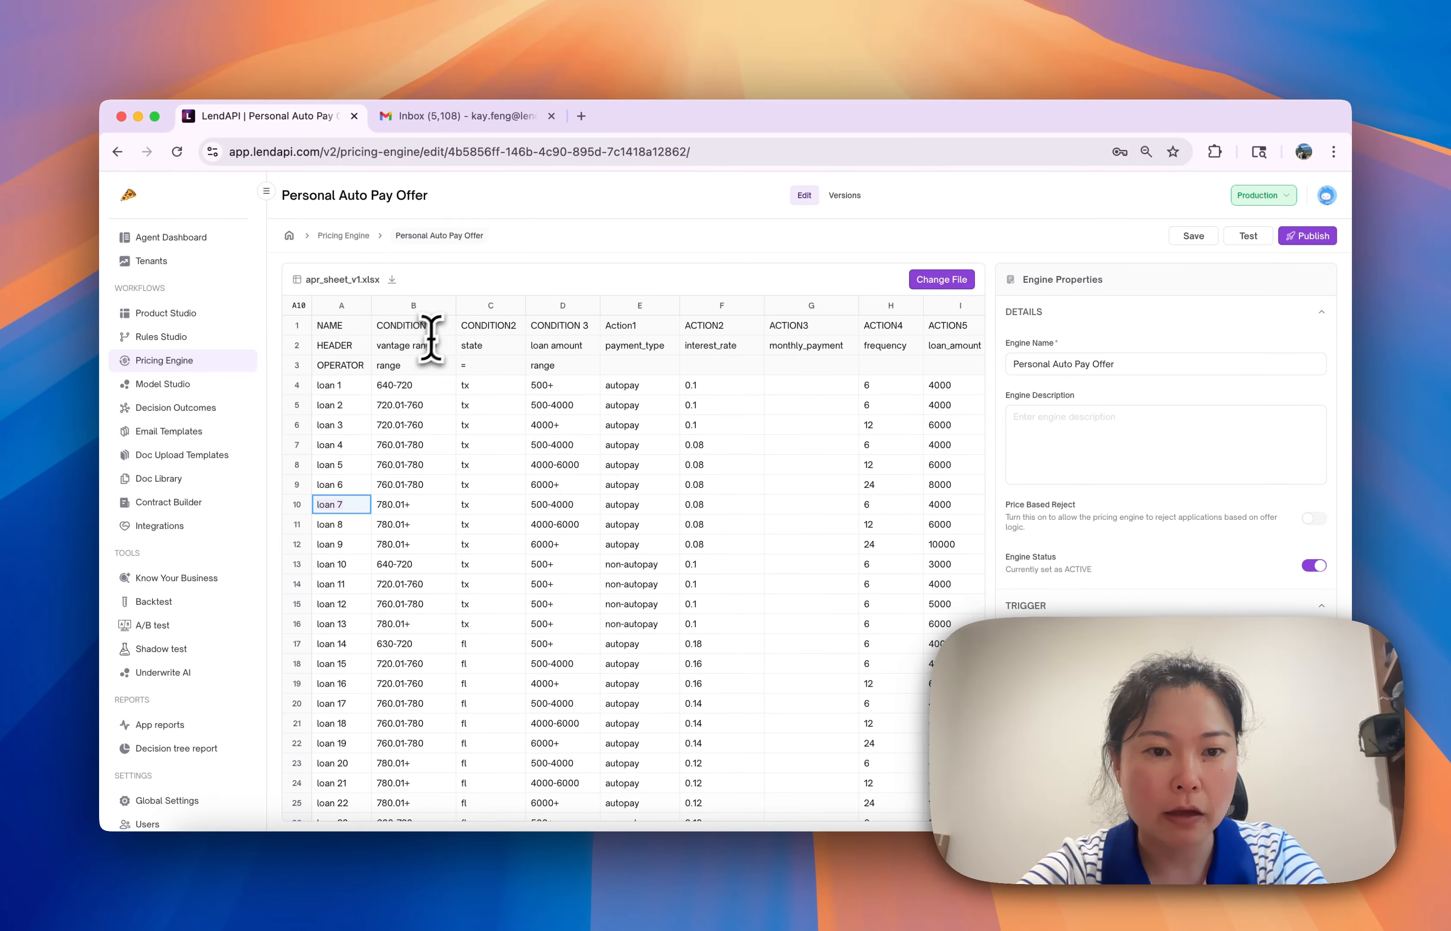
Examine the three condition column headings in row 1 of the offer sheet.
left_click(406, 325)
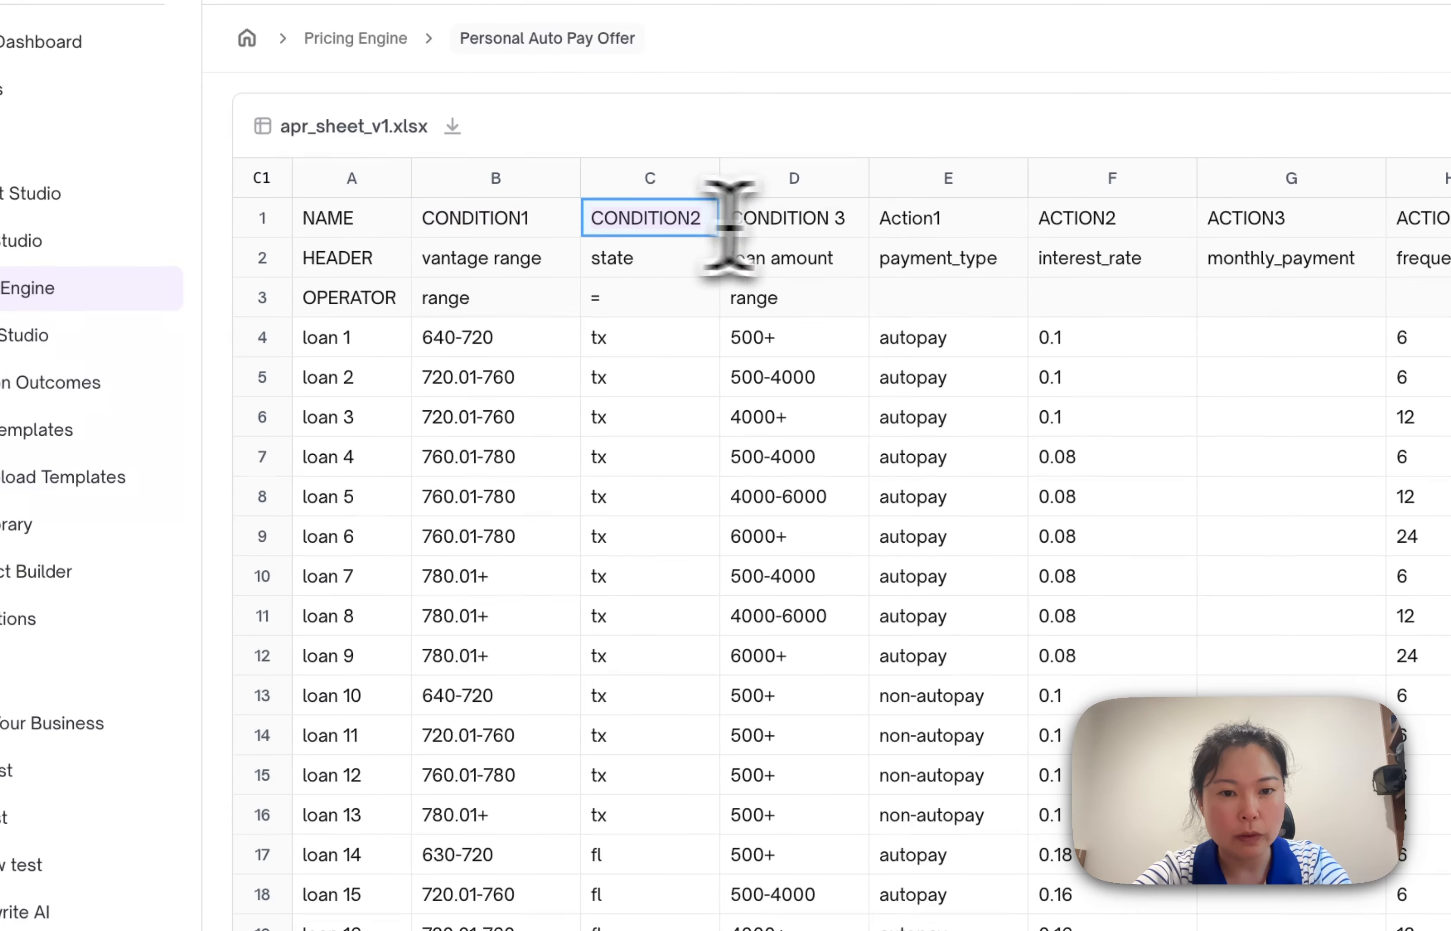
left_click(849, 227)
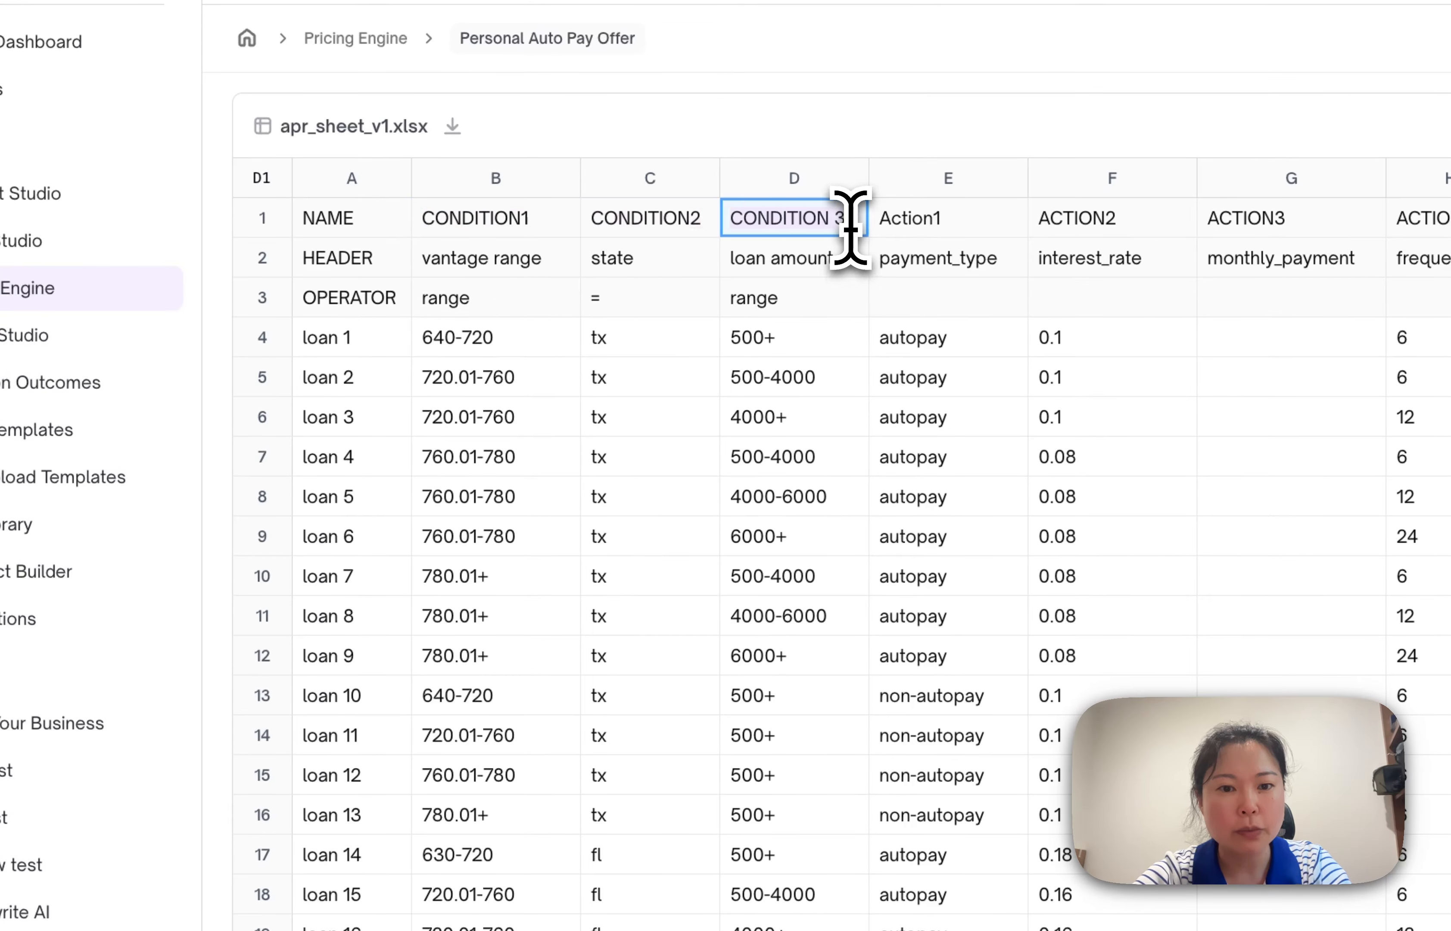
left_click(486, 213)
left_click(628, 218)
left_click(773, 216)
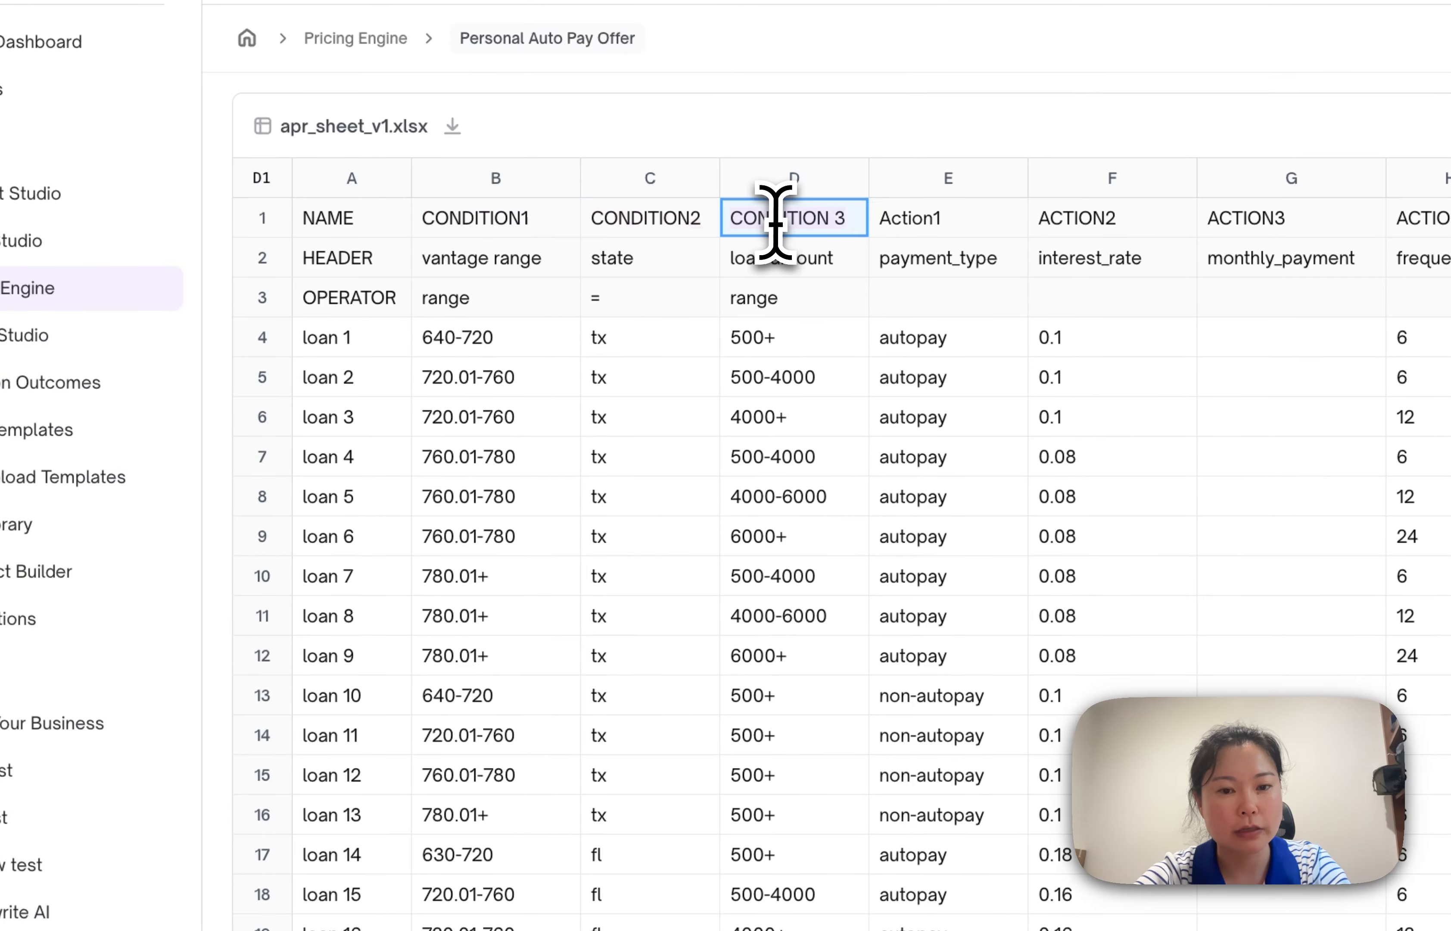
left_click(558, 232)
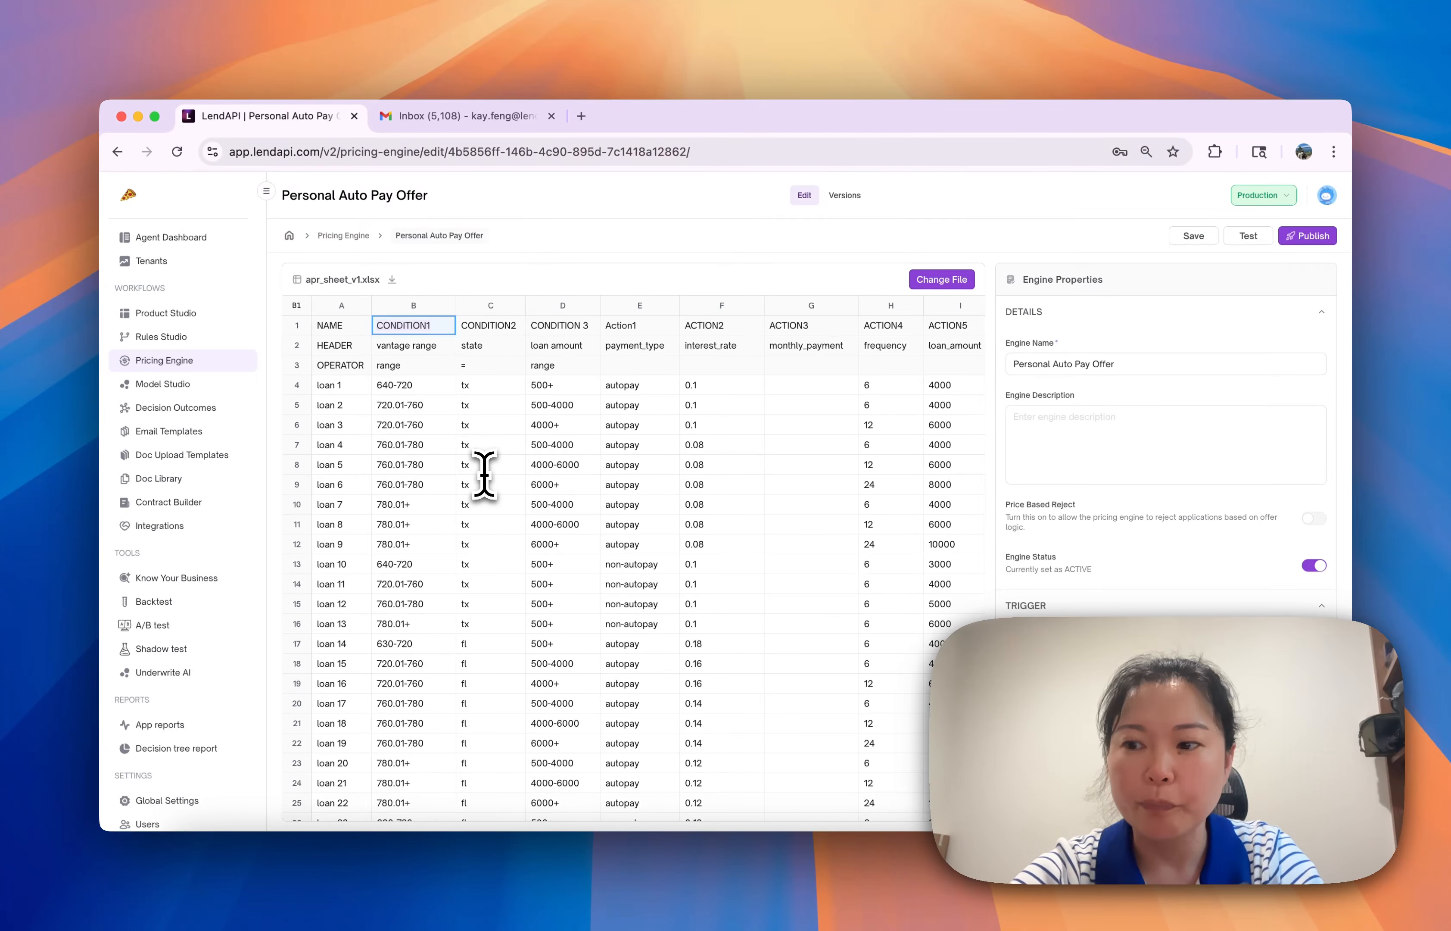
Examine the operators in row 3 for vantage range and state, along with the vantage range values in column B.
left_click(418, 387)
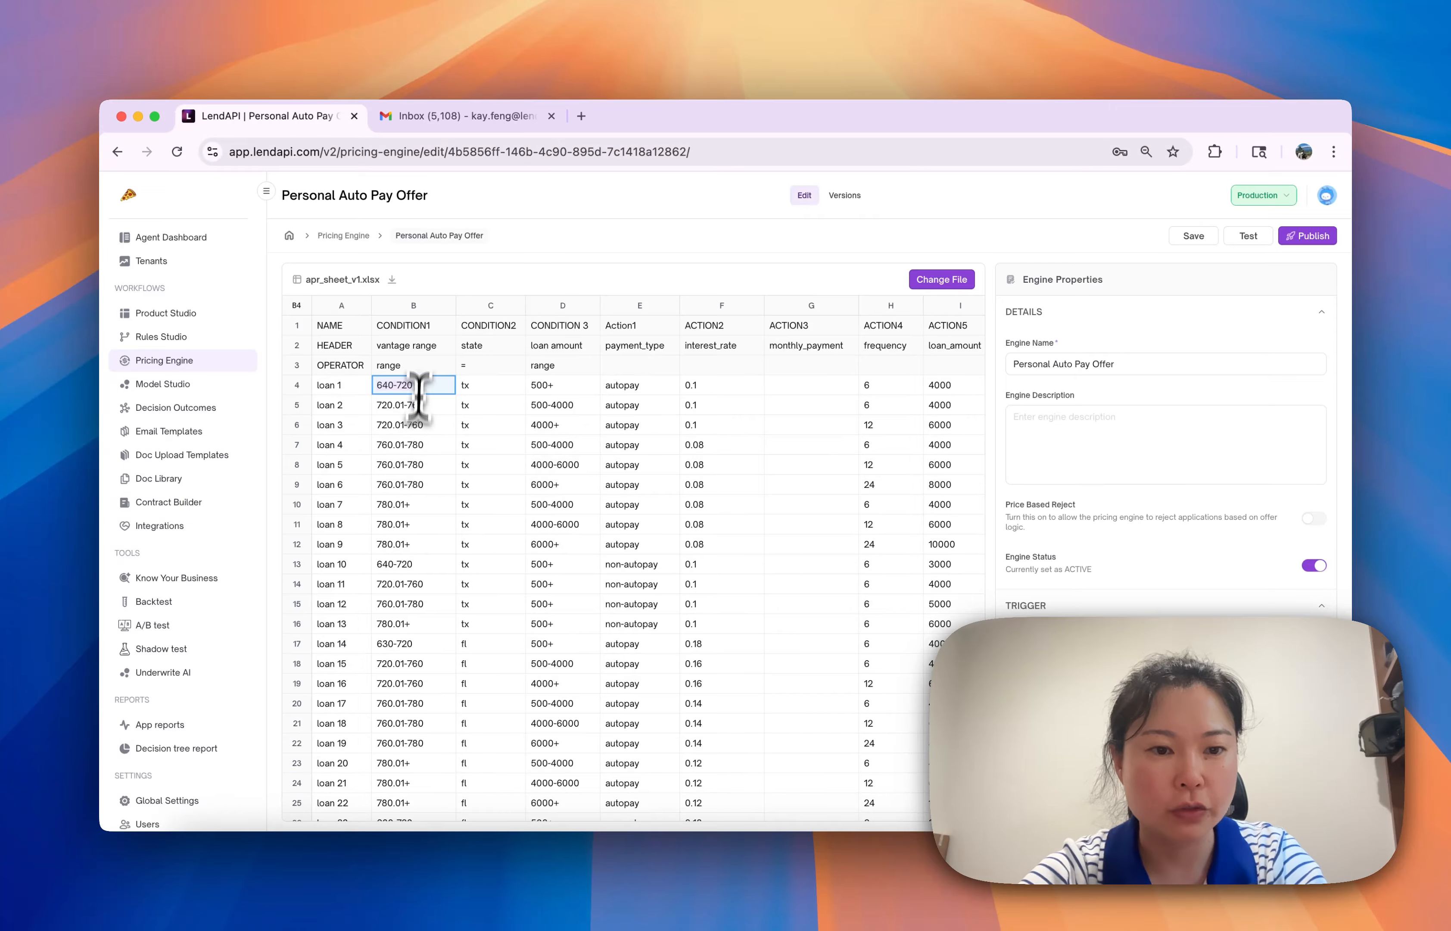
left_click(412, 366)
left_click(479, 366)
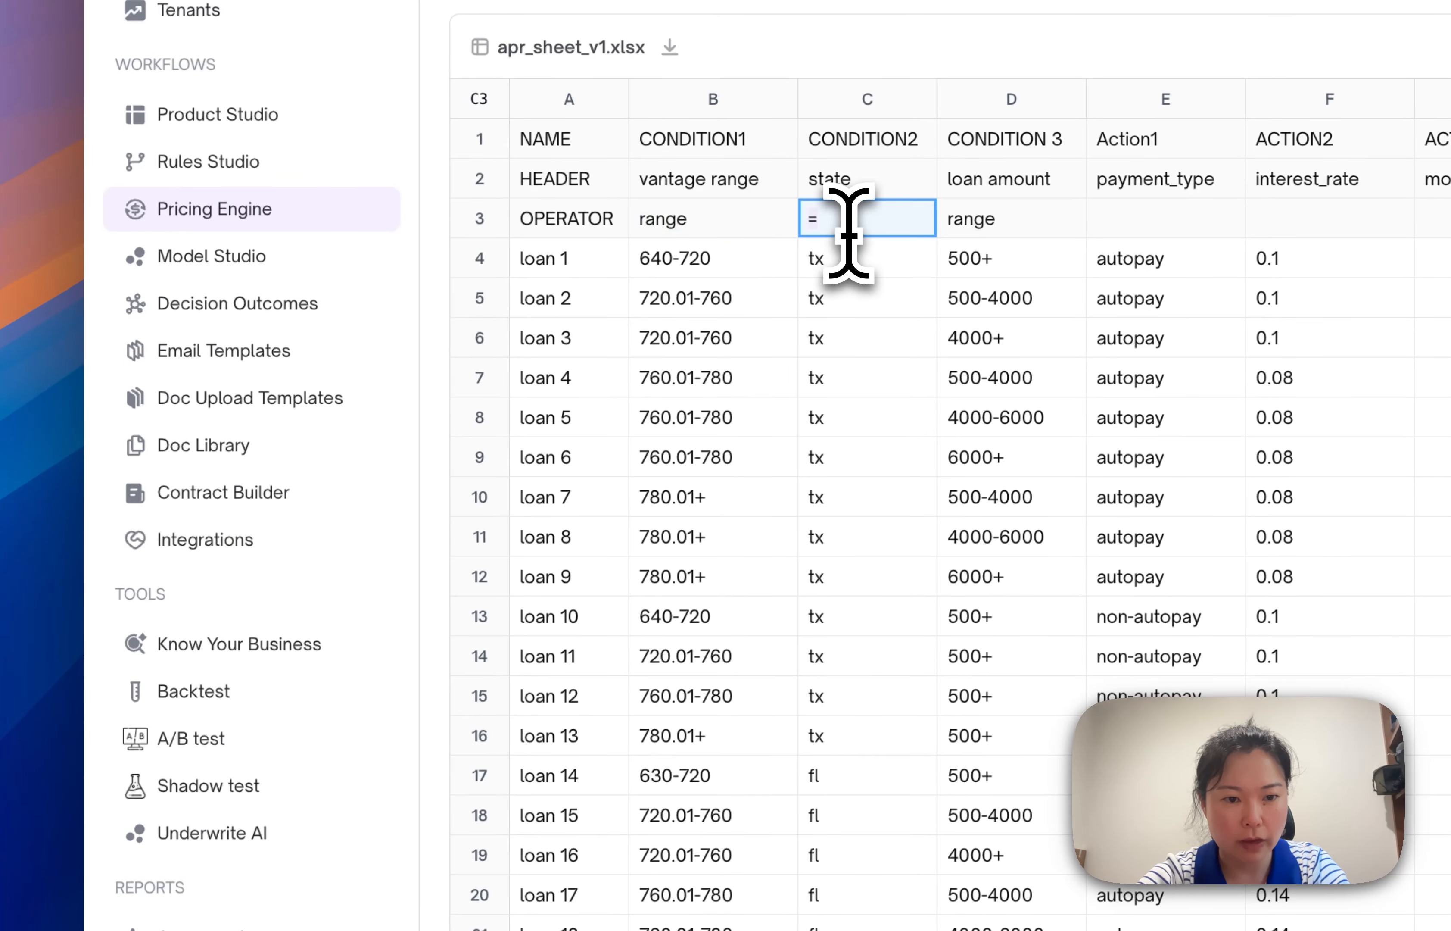
left_click(729, 229)
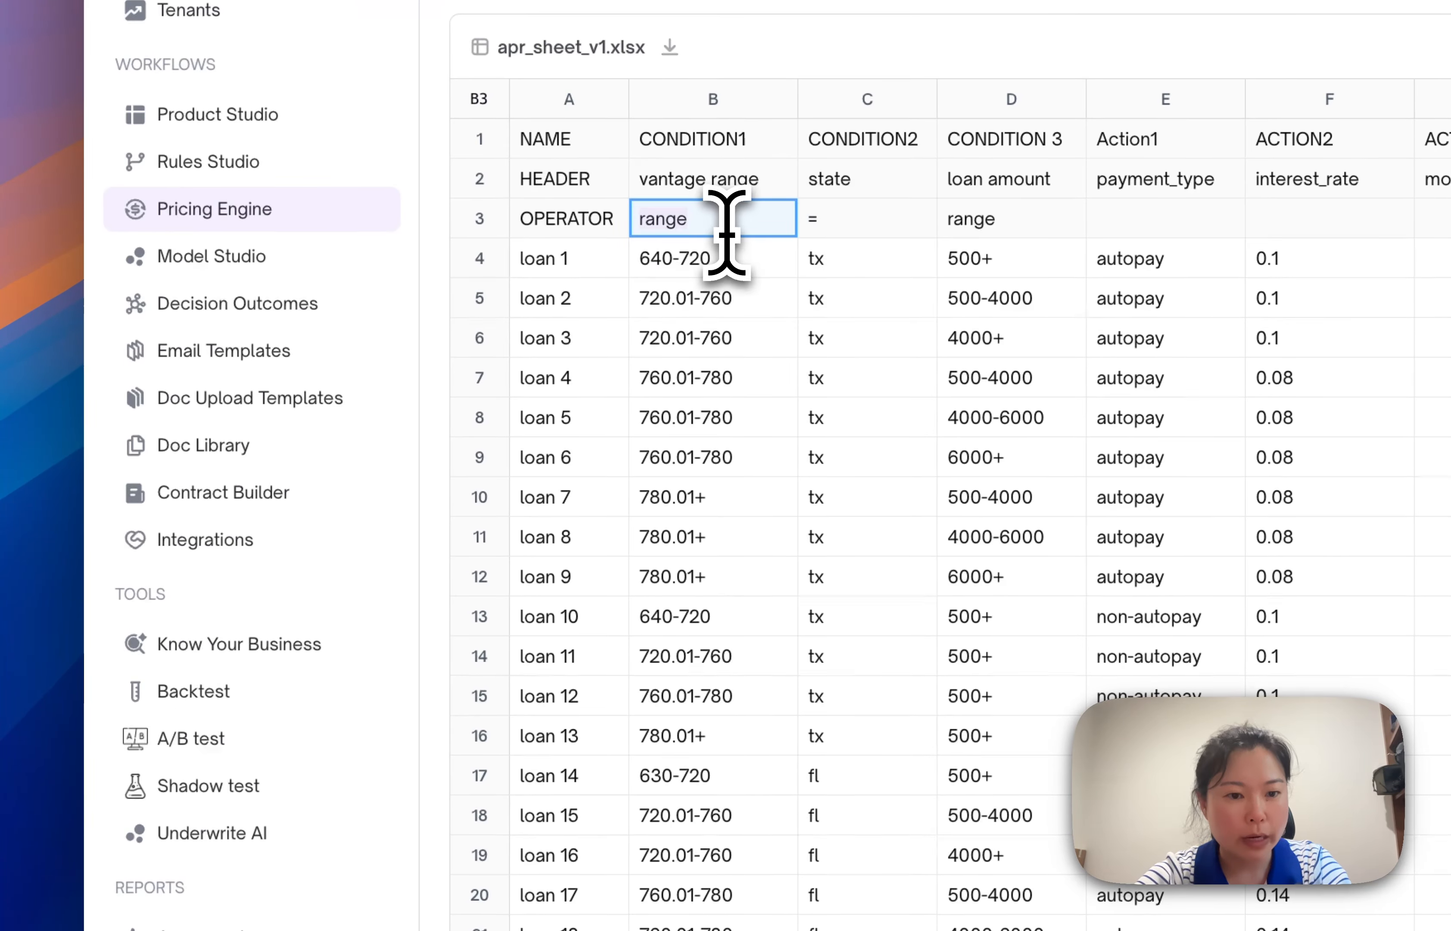
left_click(727, 407)
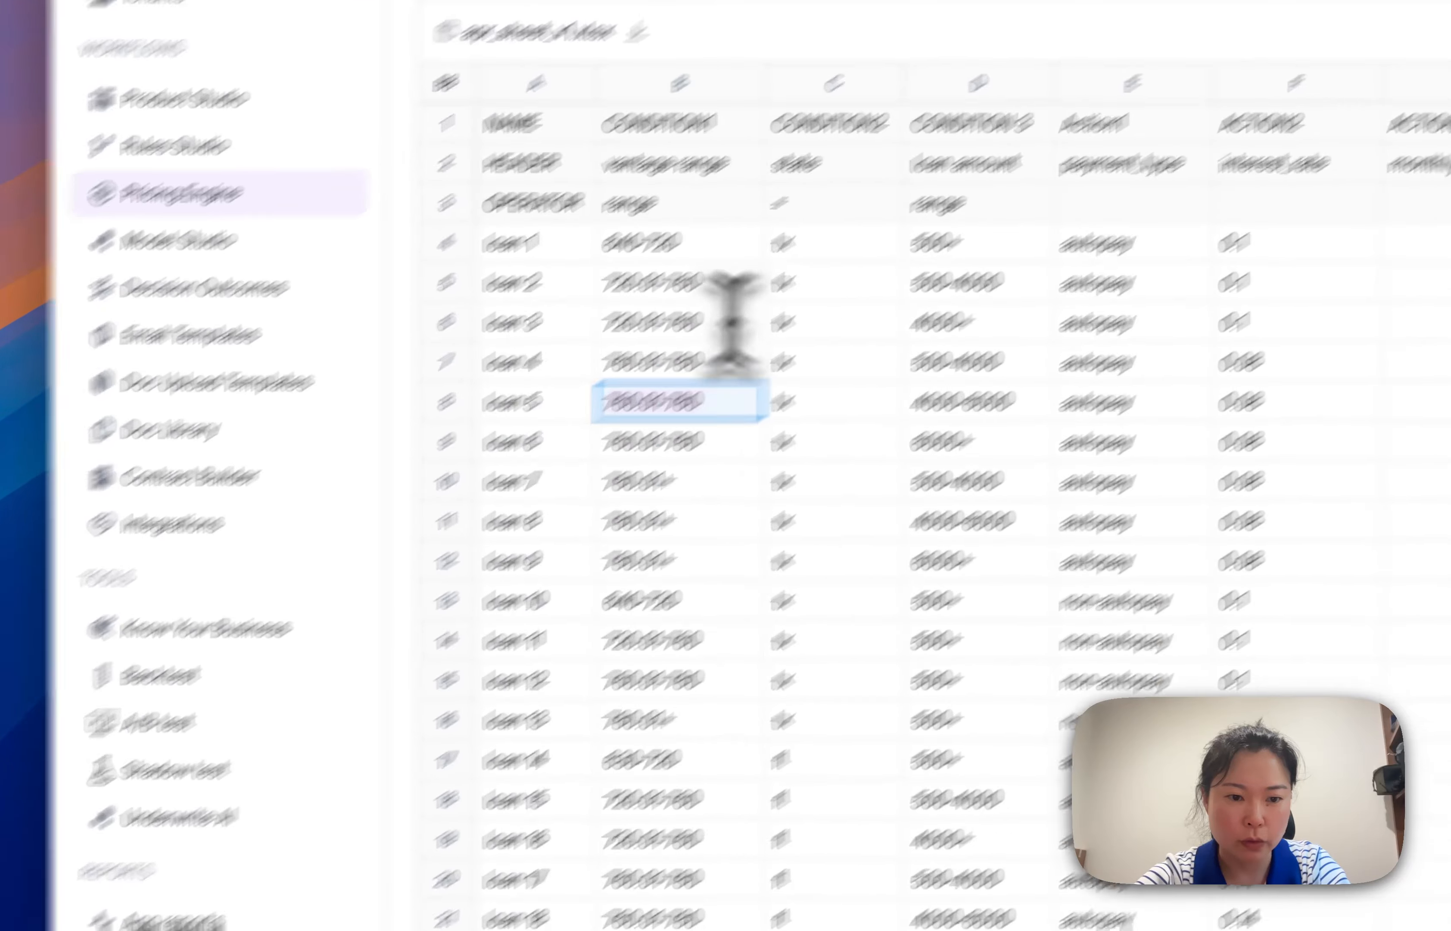
Examine the state condition's operator and values in column C, and the action columns E to I of the offer sheet.
left_click(616, 347)
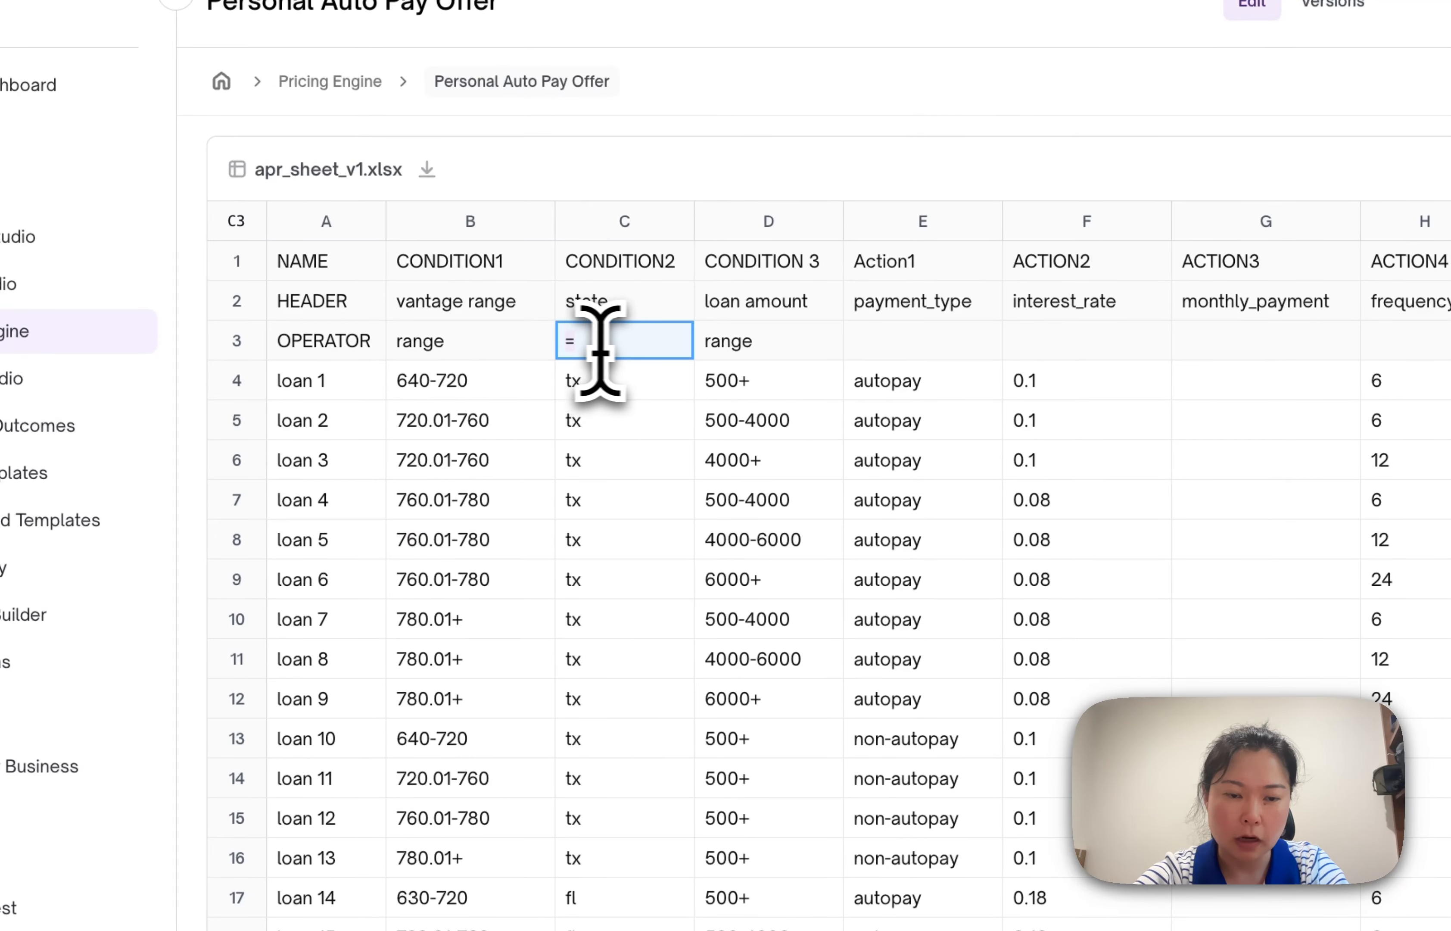
left_click(641, 409)
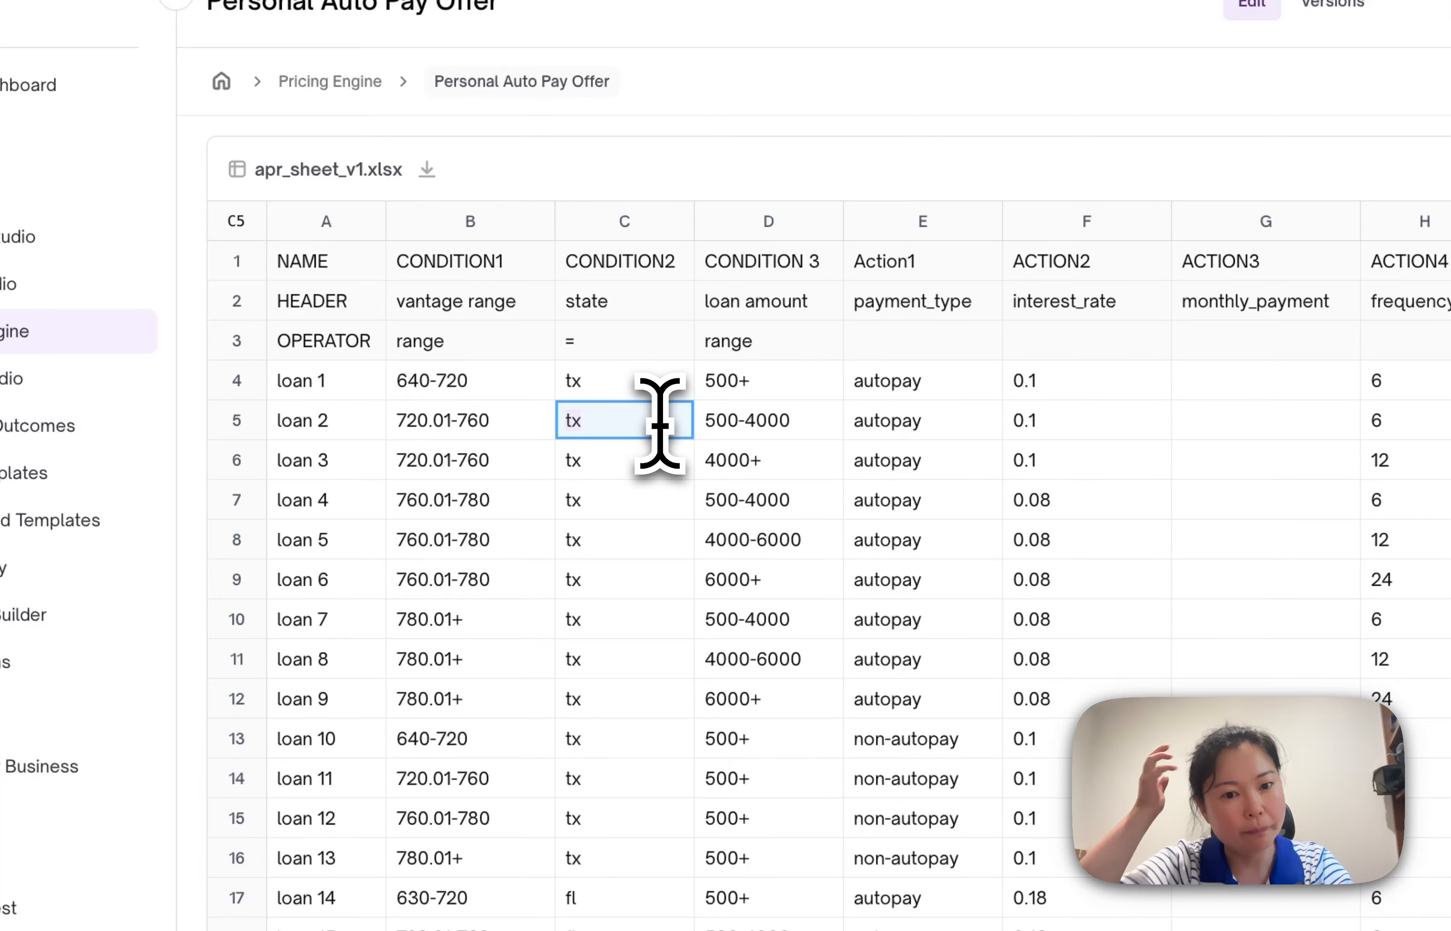
left_click(998, 420)
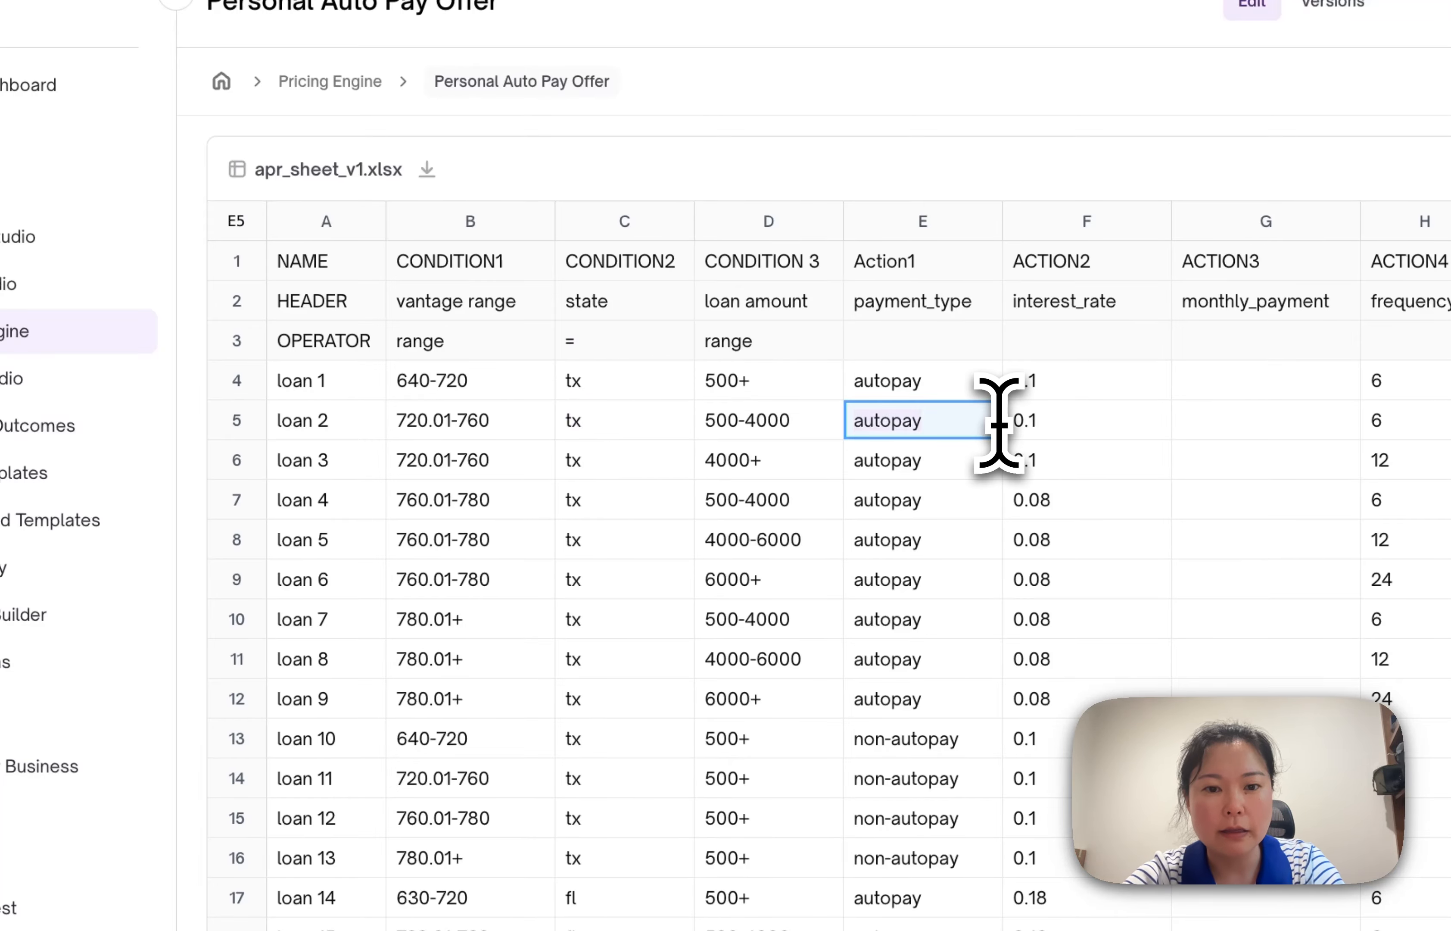
scroll(999, 424, "right", 5)
scroll(999, 424, "left", 2)
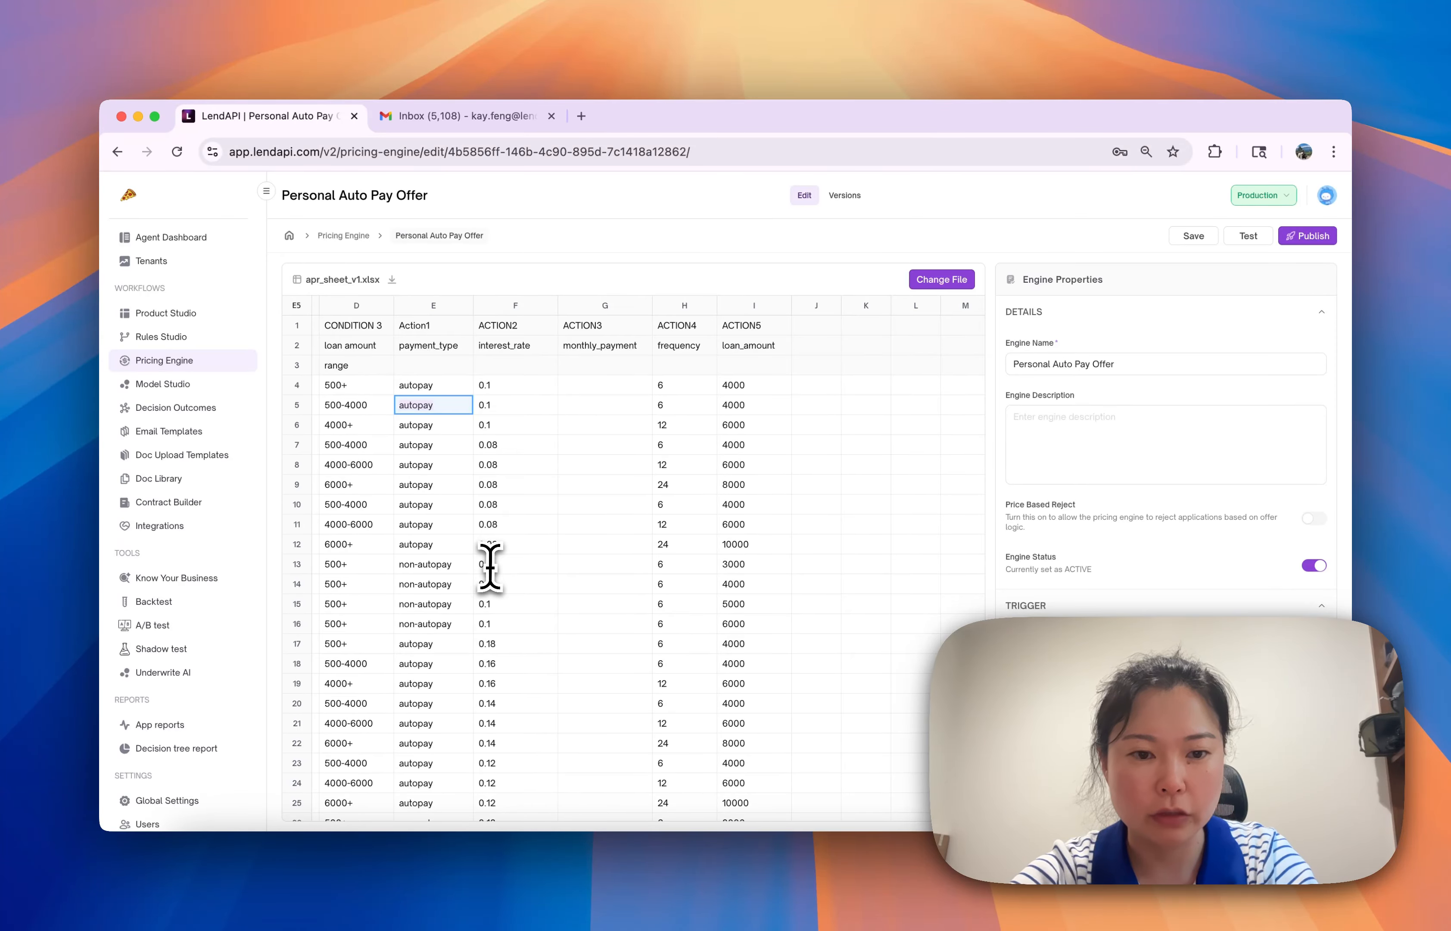
scroll(710, 497, "left", 5)
Trace the loan 2 row across its three conditions and its payment type, interest rate, frequency and loan amount actions.
left_click(422, 405)
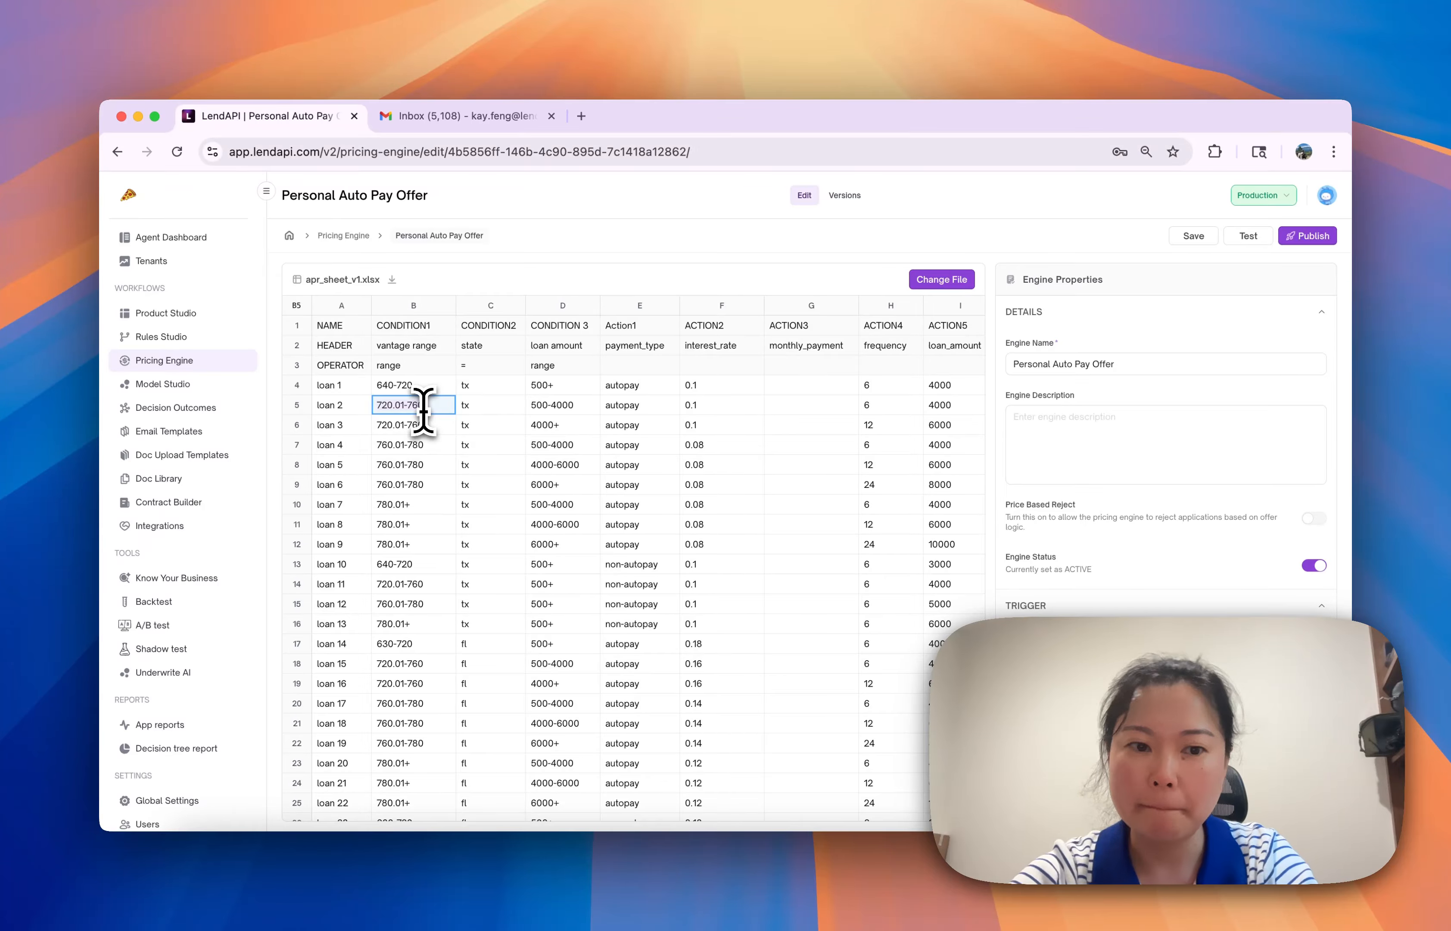
left_click(482, 405)
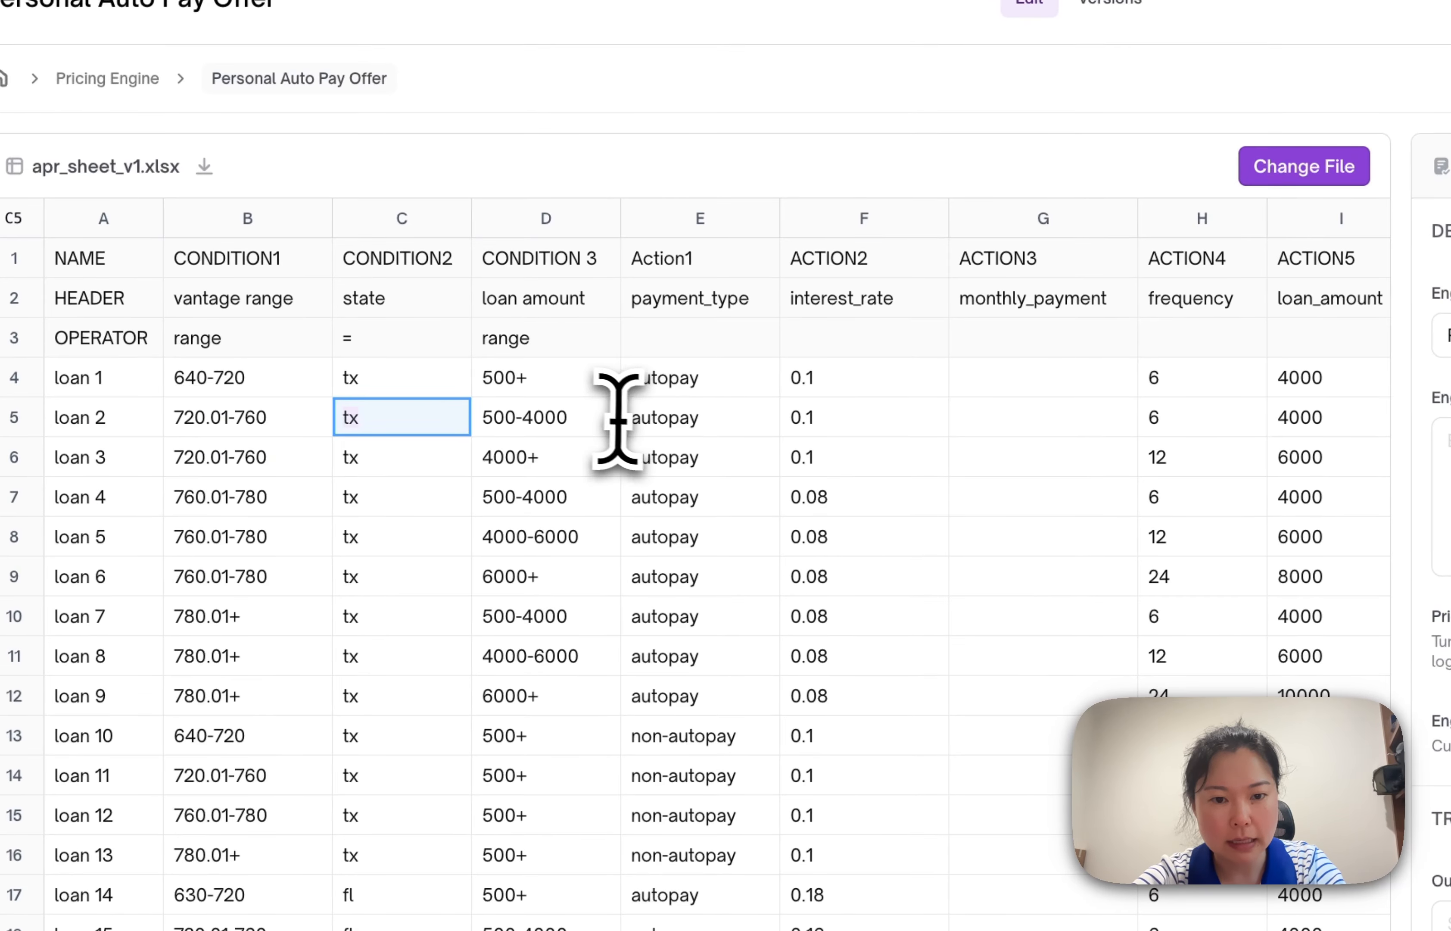
left_click(605, 417)
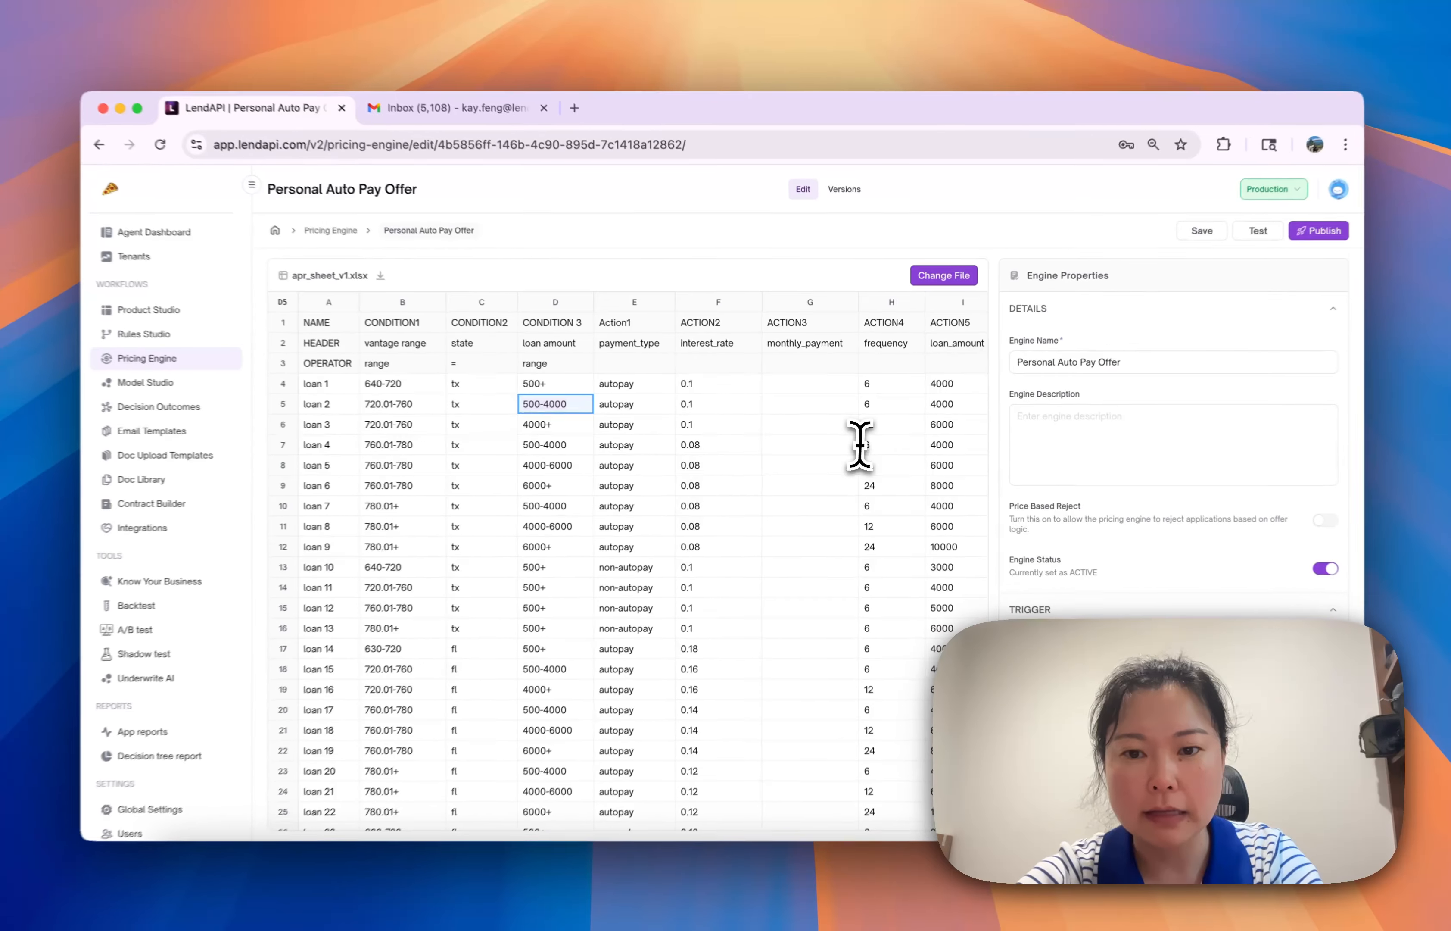
scroll(860, 442, "right", 5)
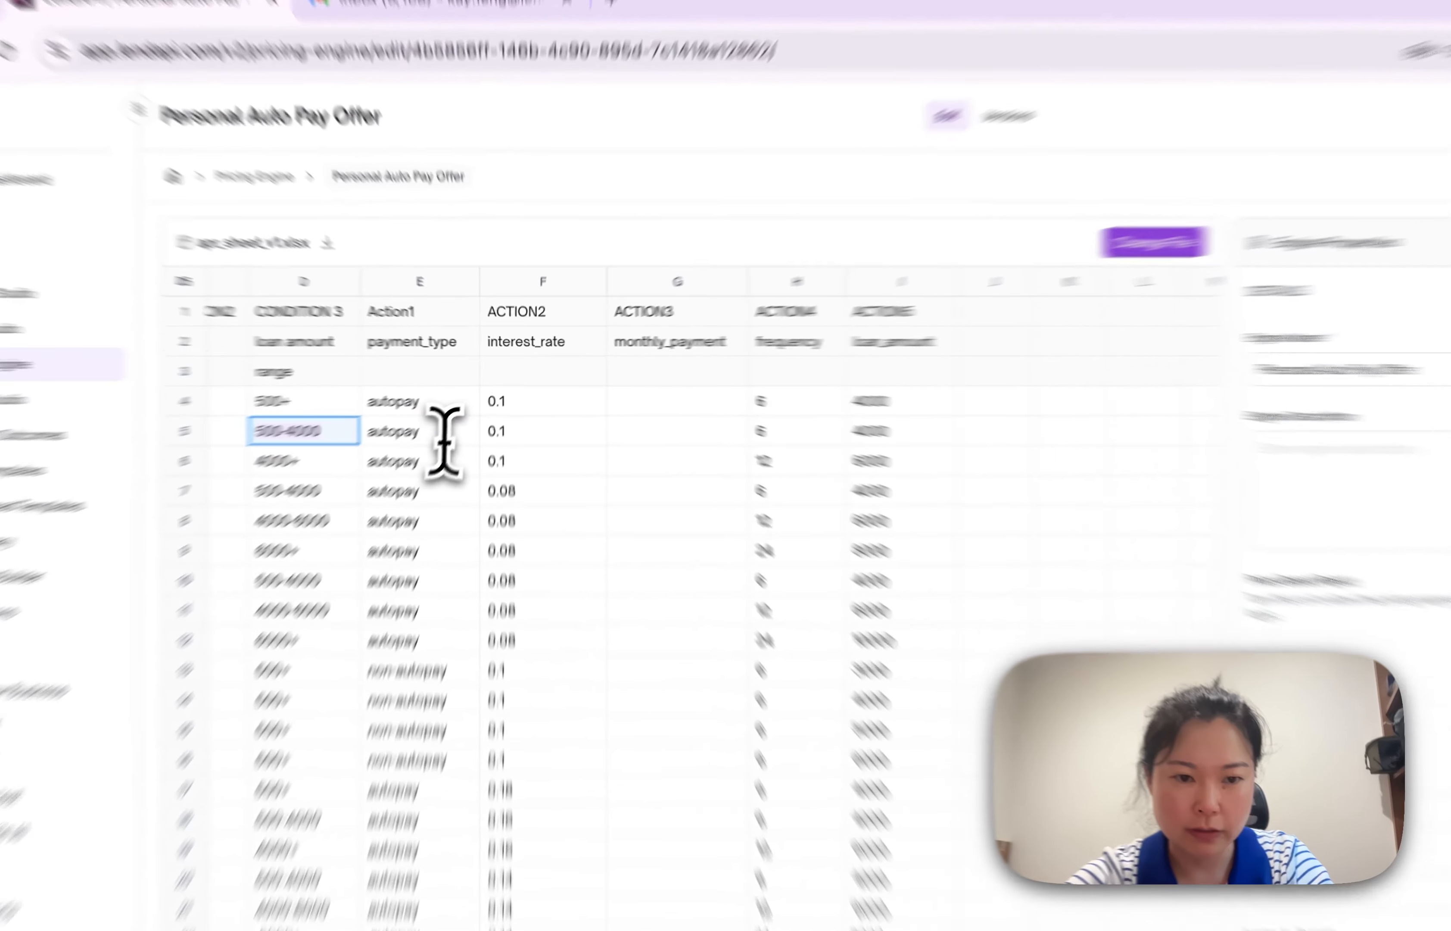
left_click(469, 405)
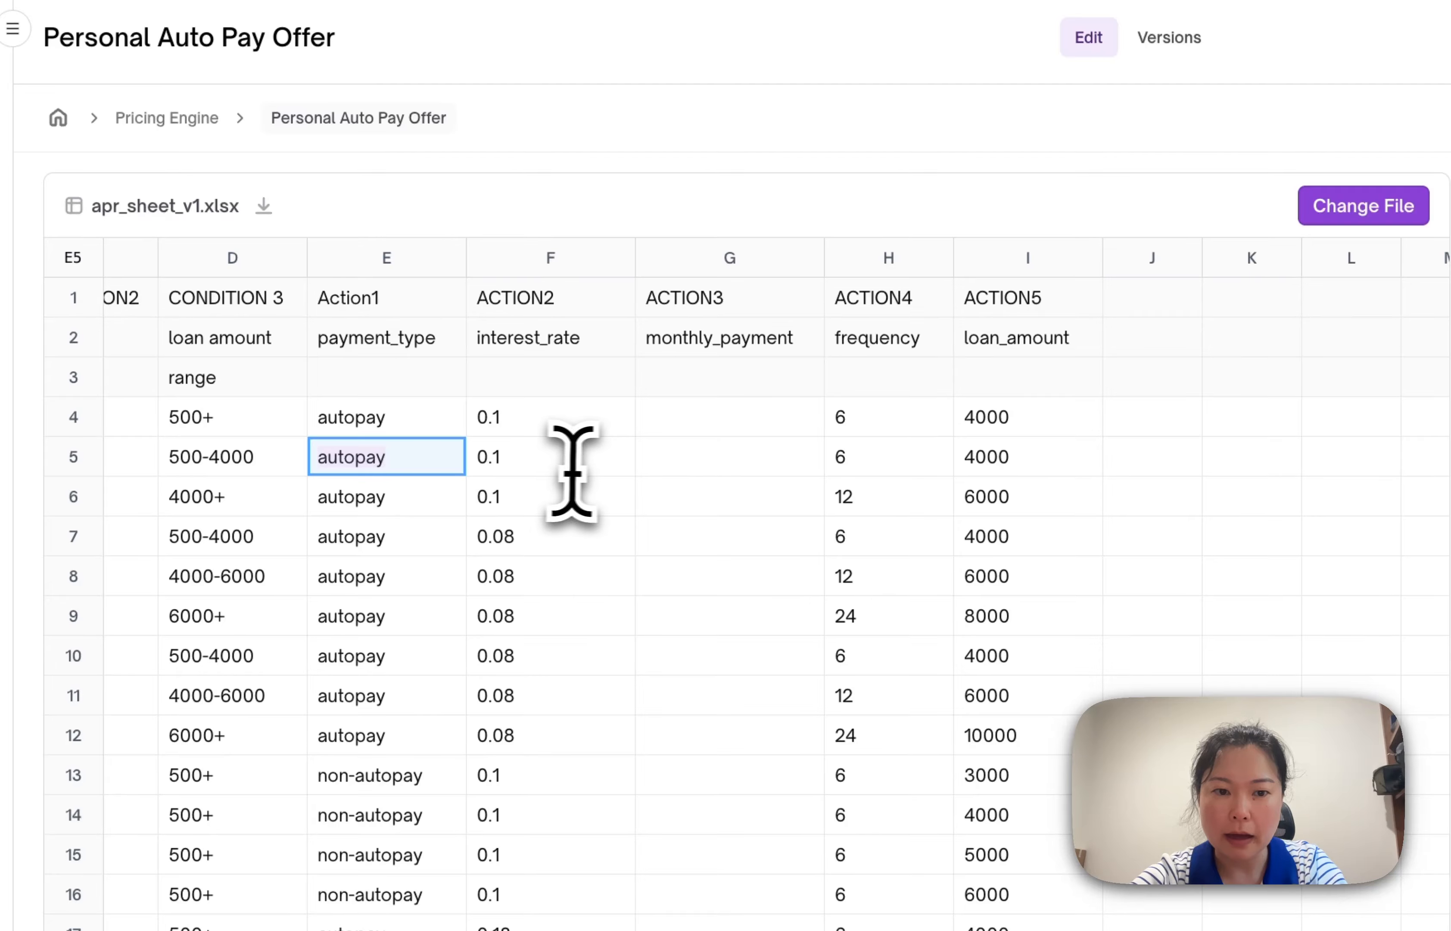
left_click(557, 467)
left_click(914, 457)
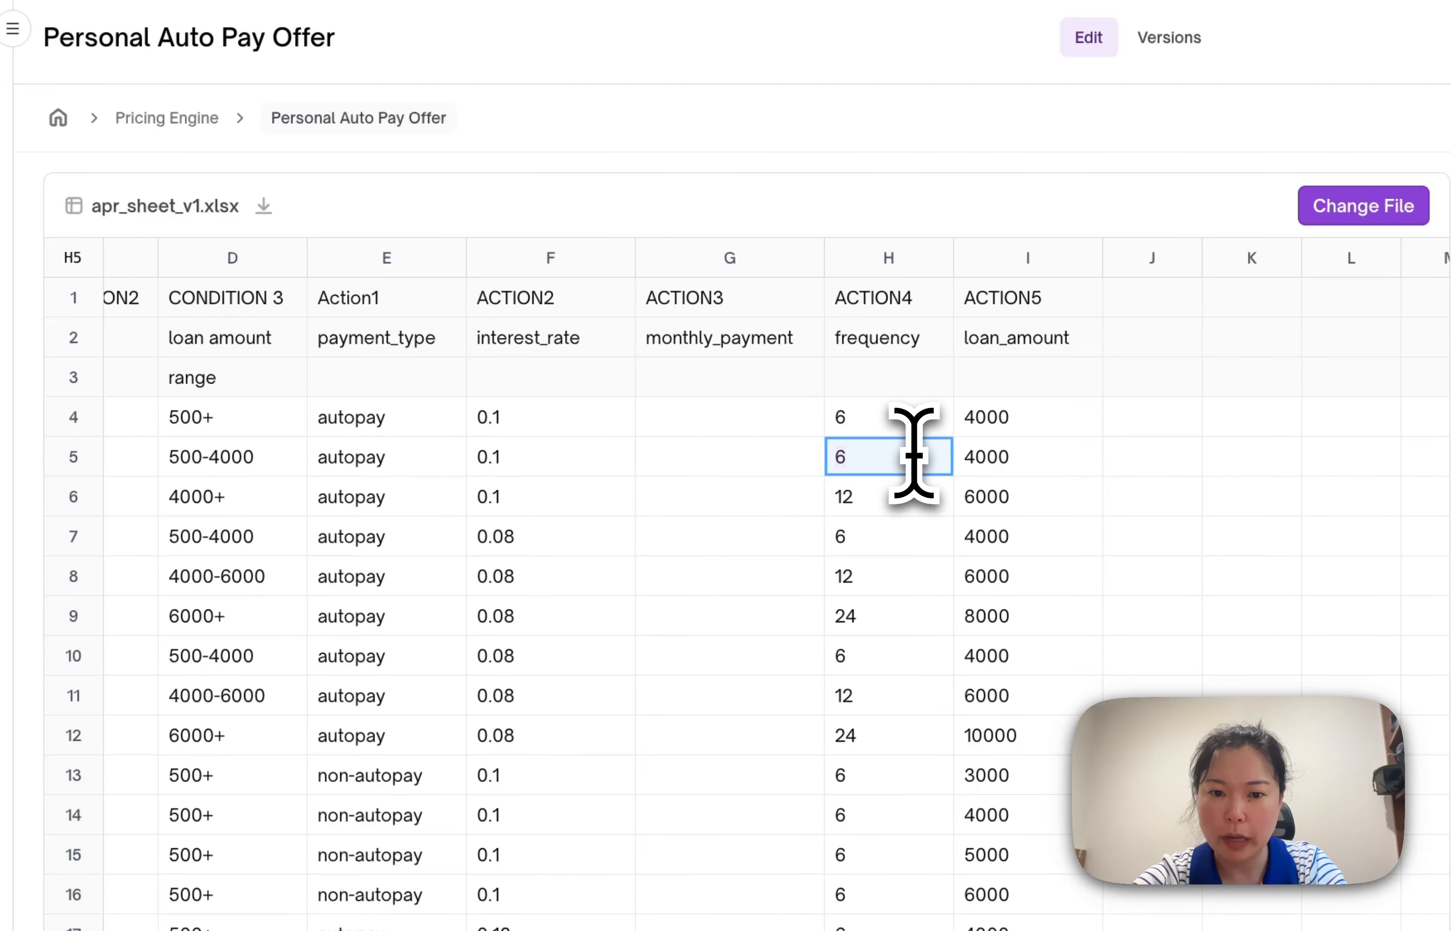
left_click(1075, 464)
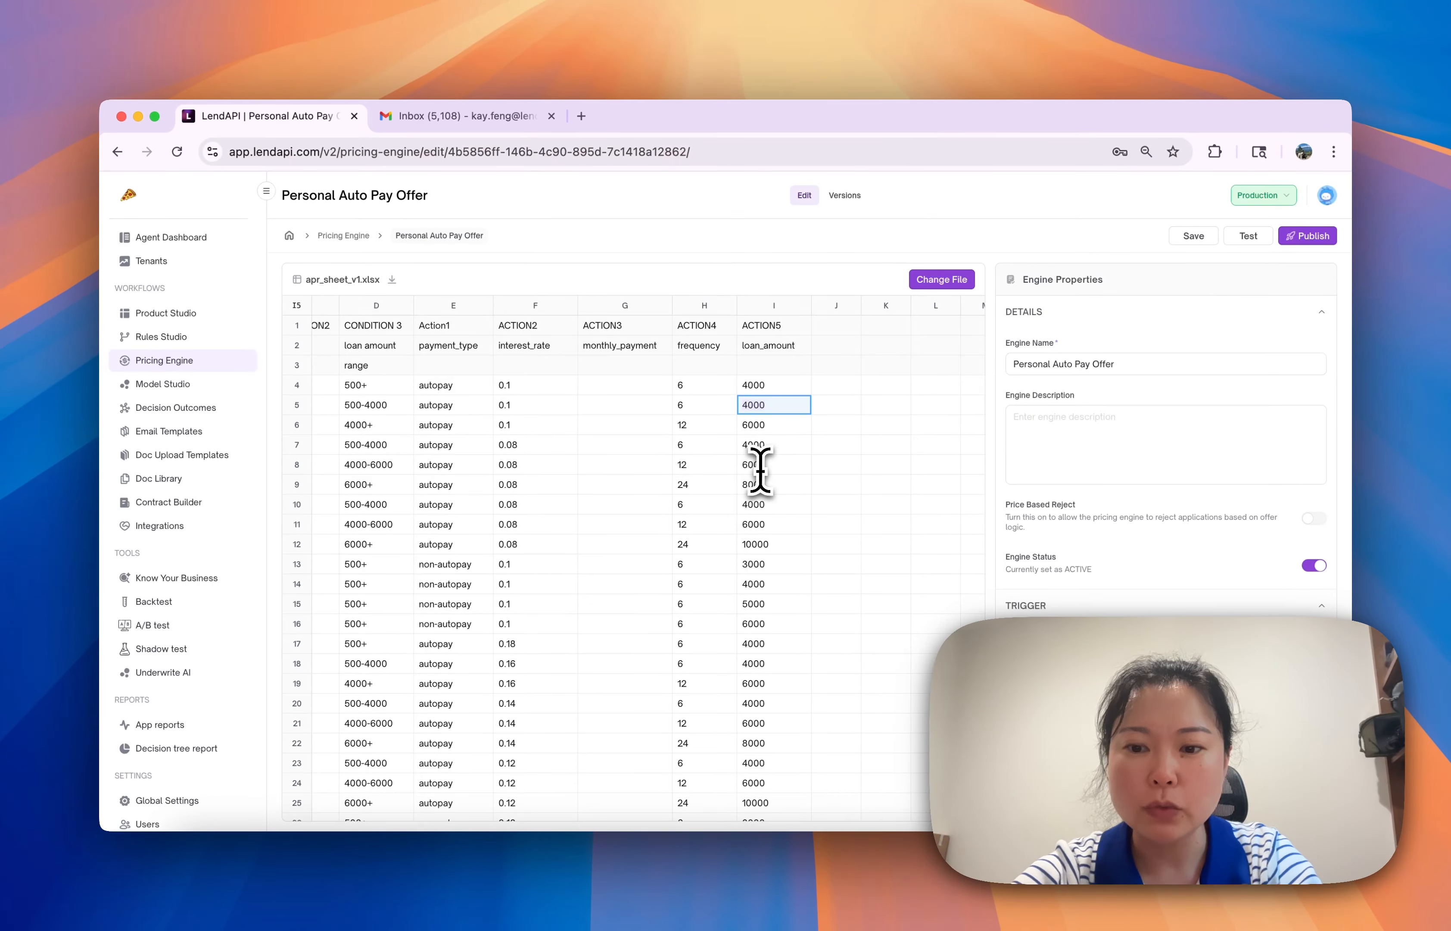
scroll(602, 466, "left", 5)
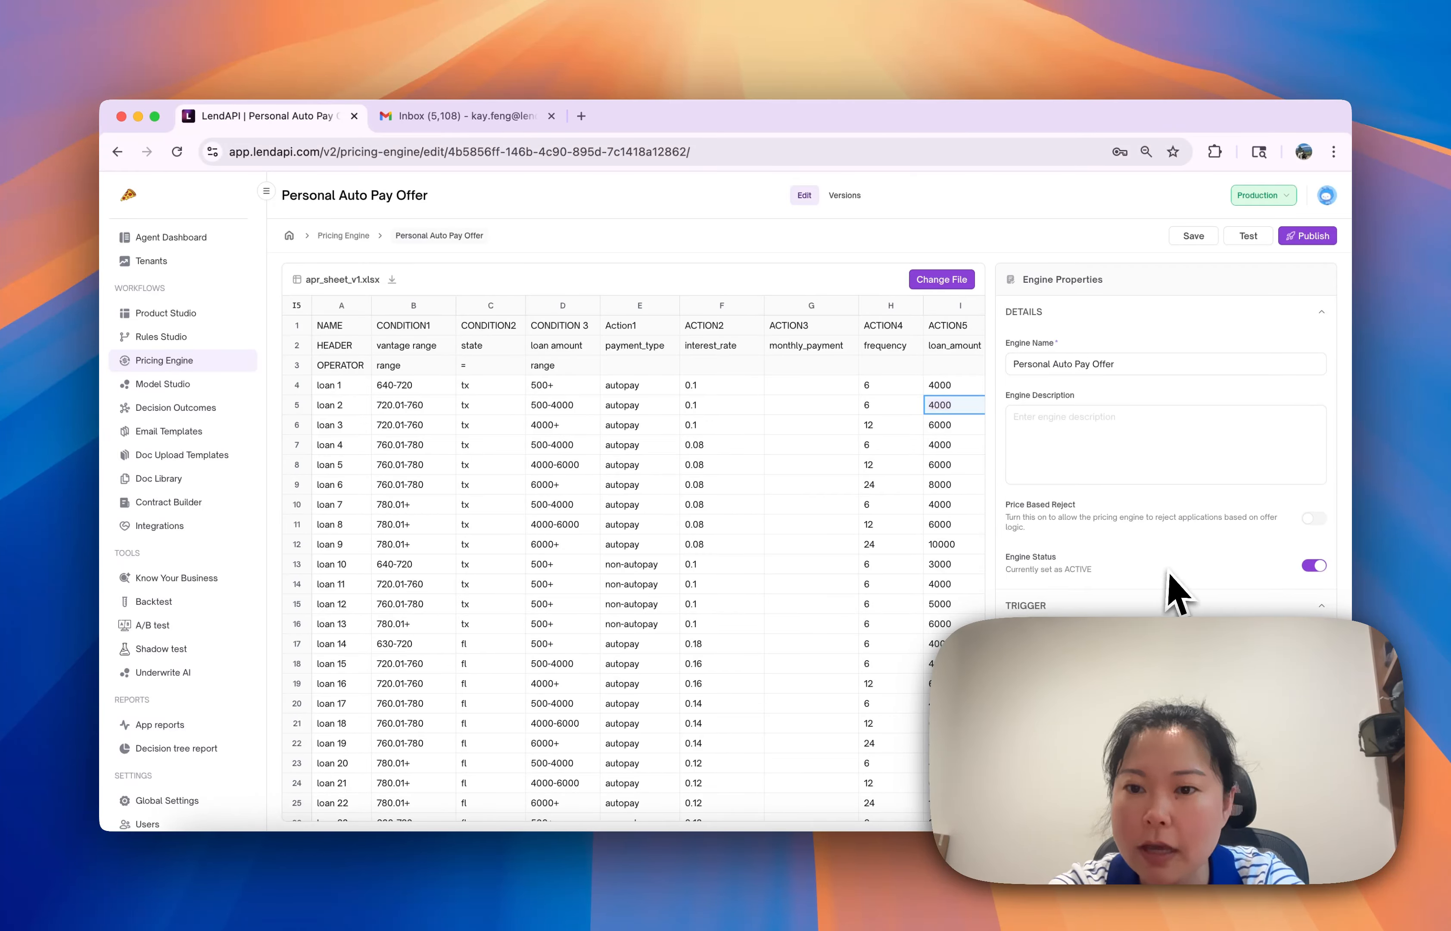
Set the engine's trigger outcome to PL Approved.
scroll(1177, 587, "down", 3)
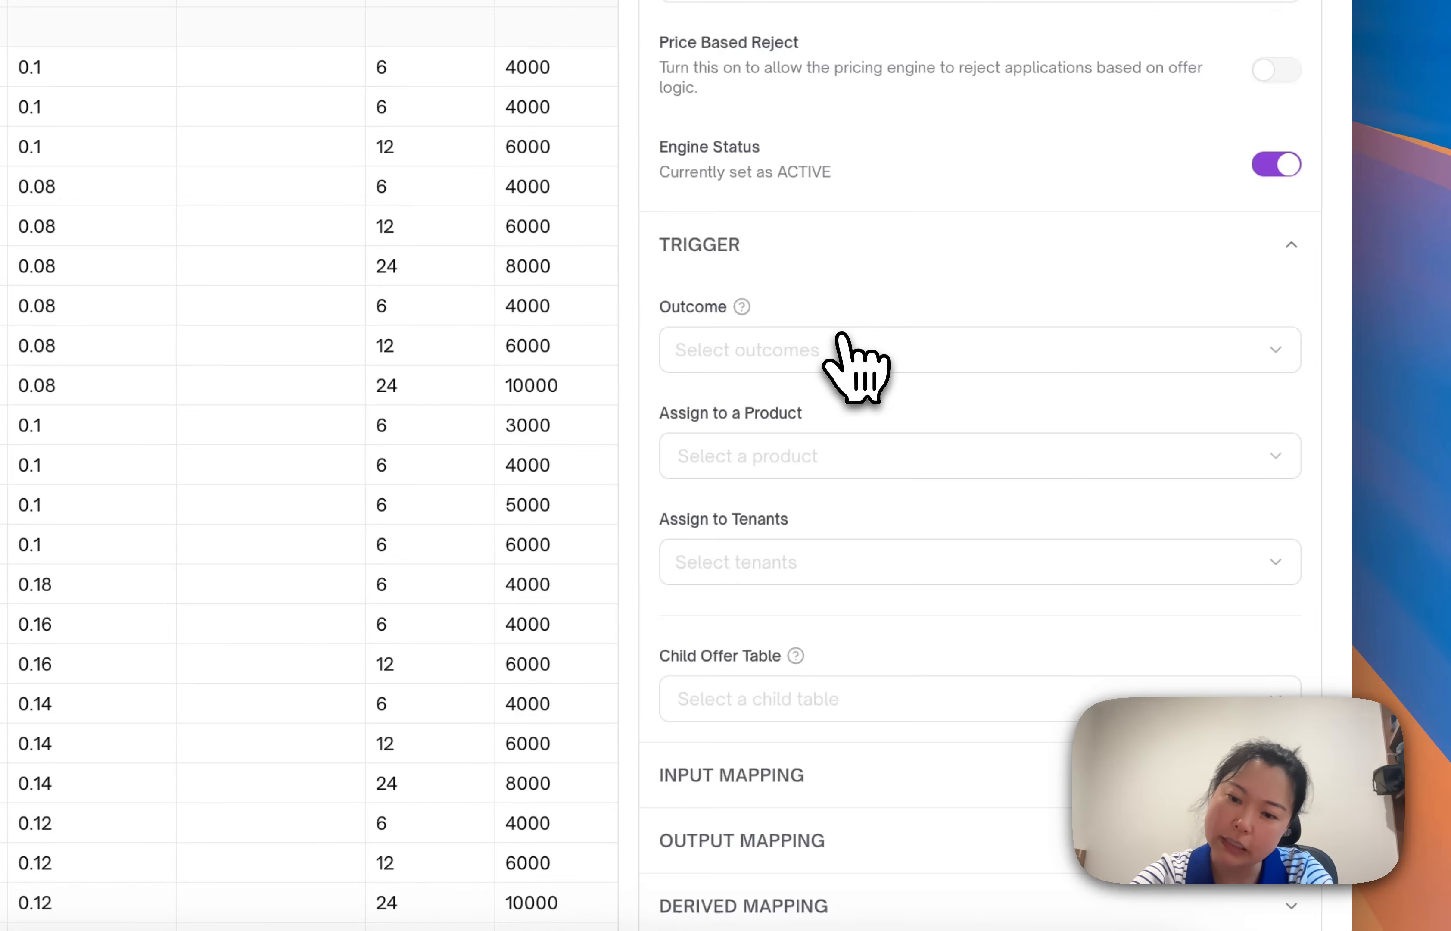
left_click(843, 341)
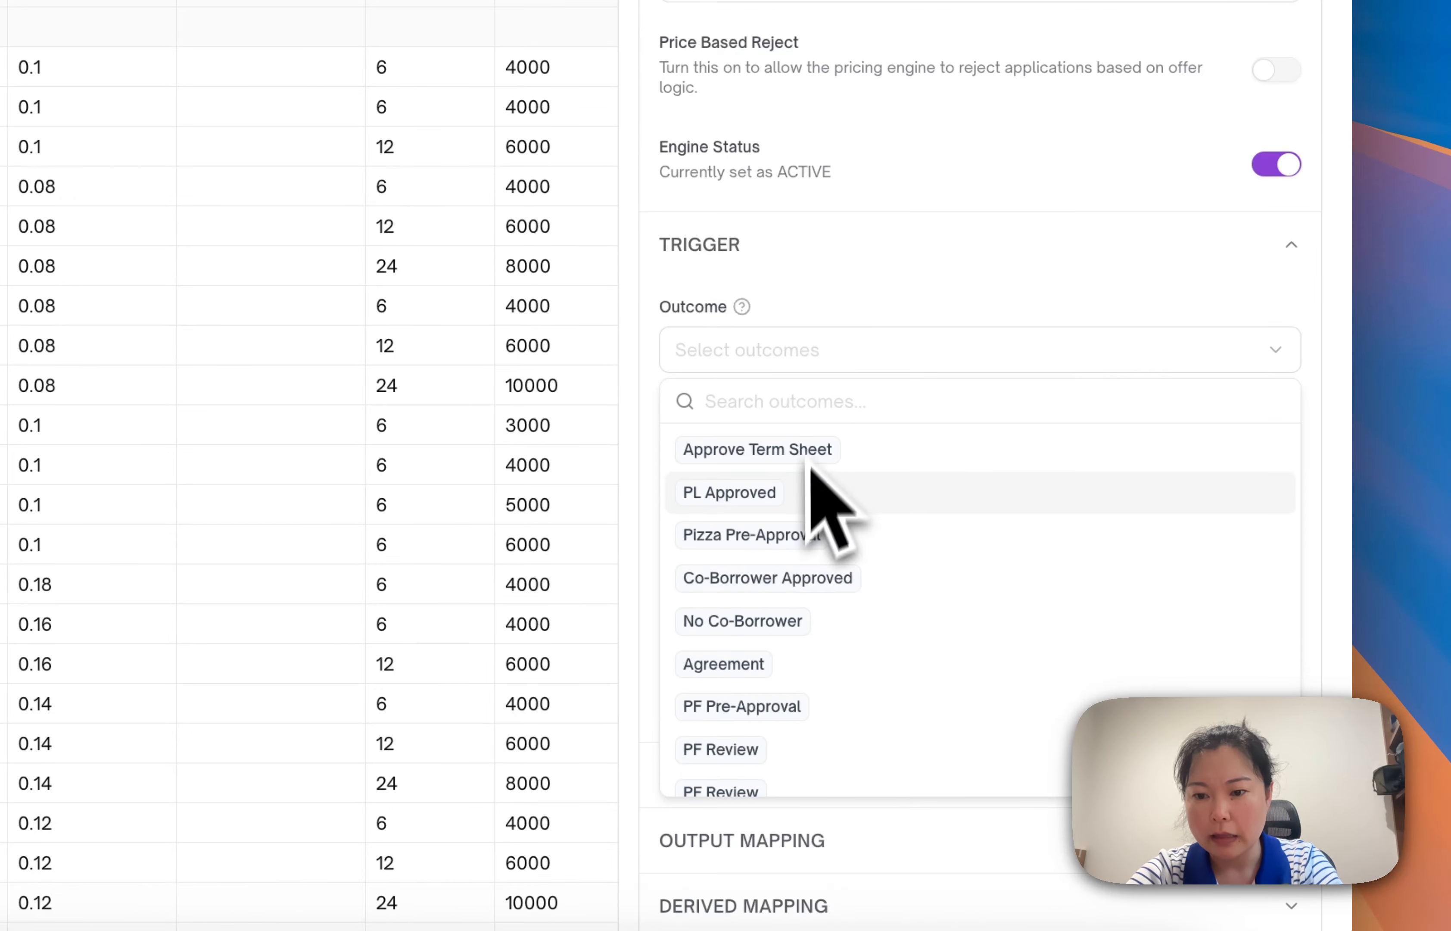
left_click(807, 497)
scroll(786, 452, "up", 1)
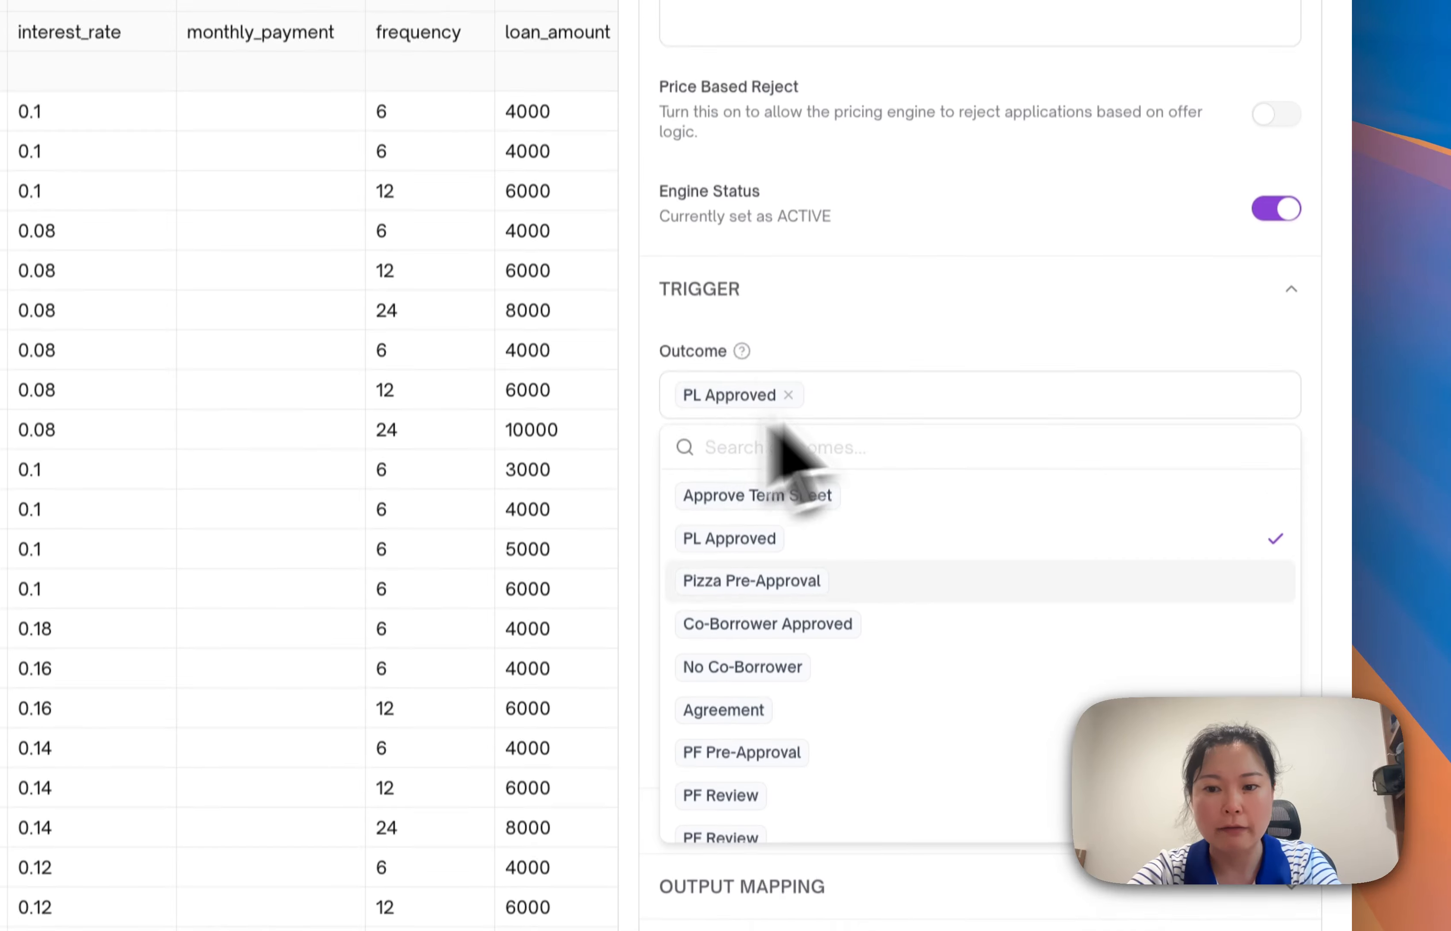
scroll(787, 451, "up", 1)
left_click(988, 324)
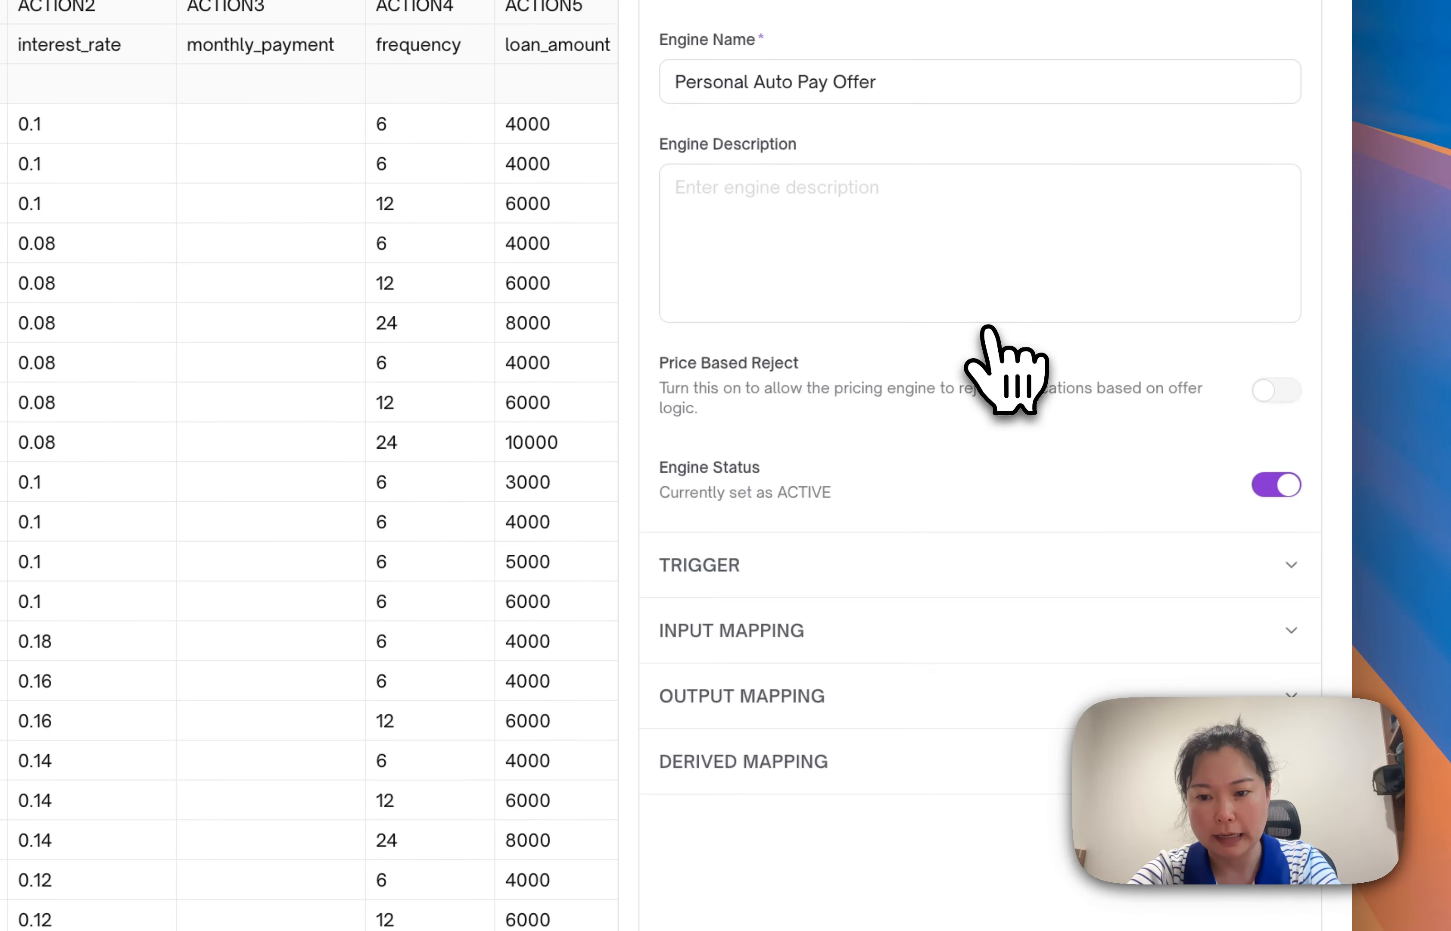
left_click(918, 590)
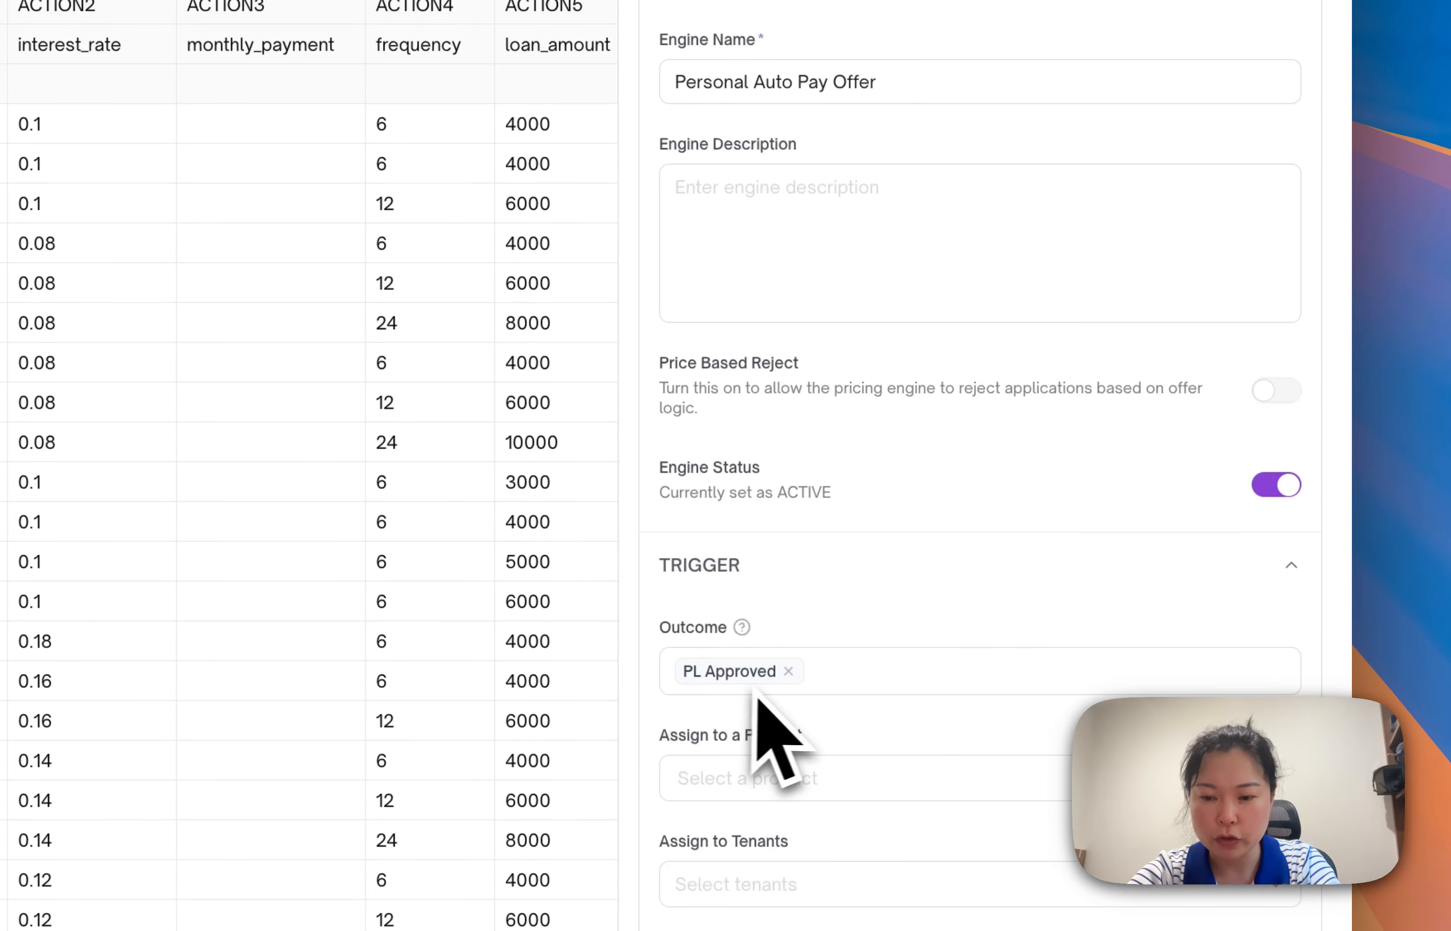
Assign the pricing engine to the Buy Now Pay Later product.
scroll(775, 738, "down", 3)
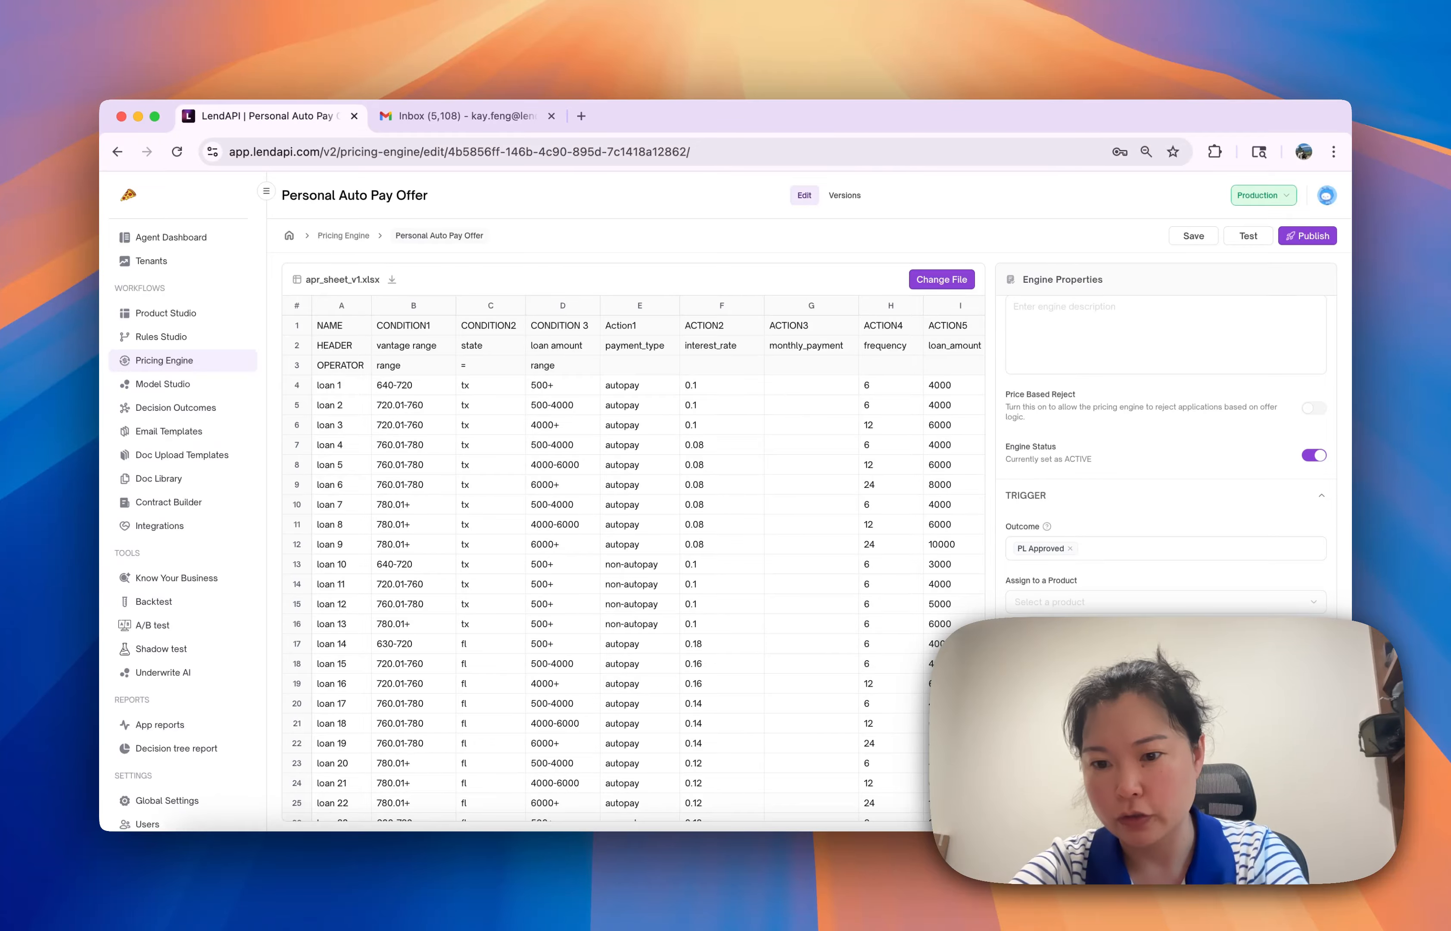
left_click(1131, 602)
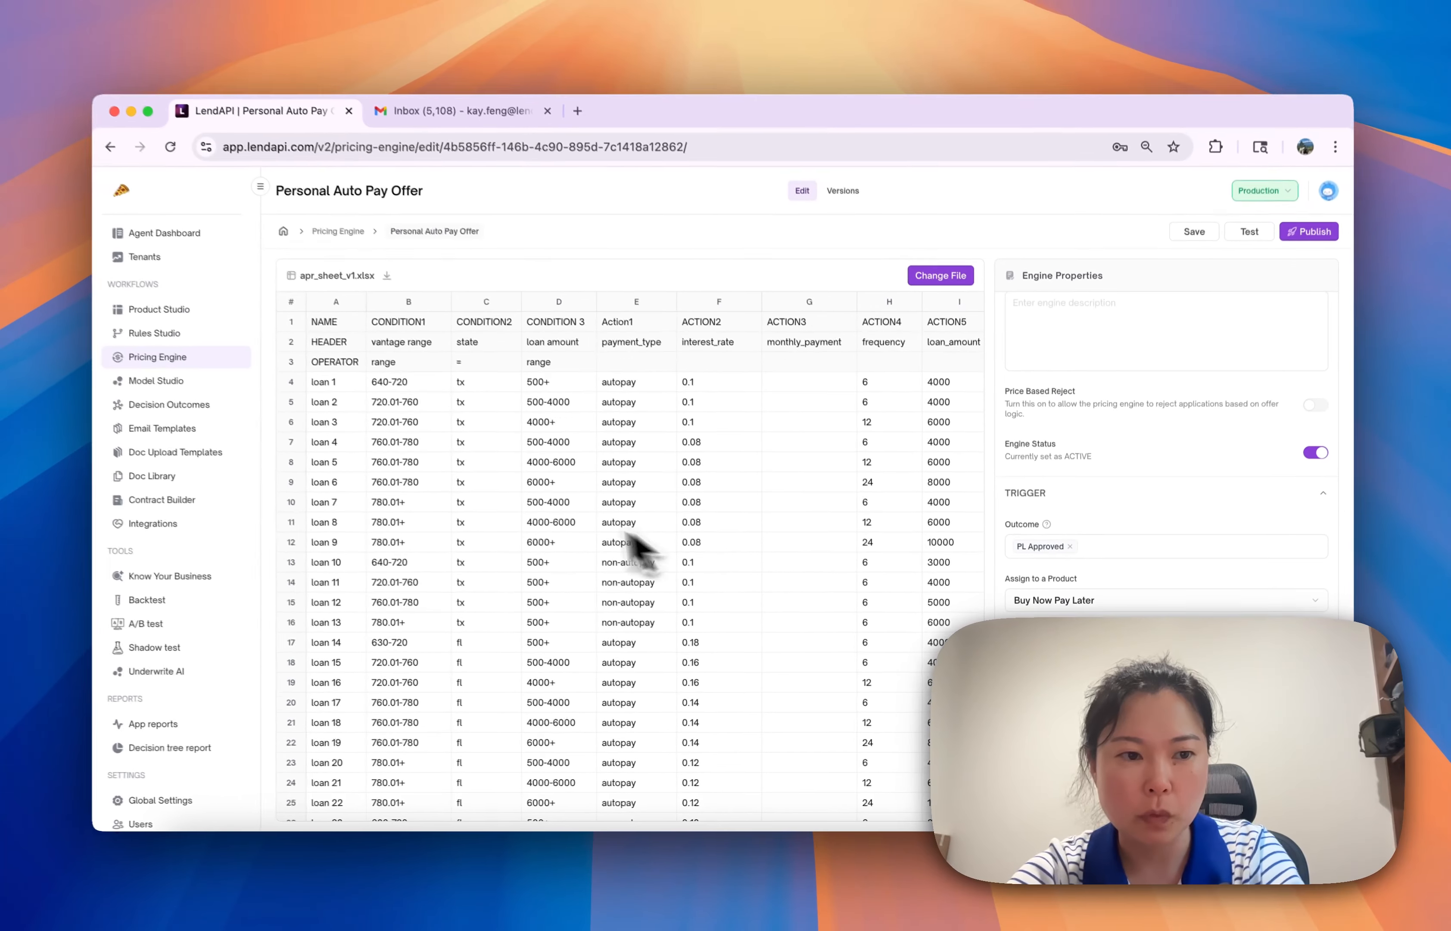
left_click(1223, 603)
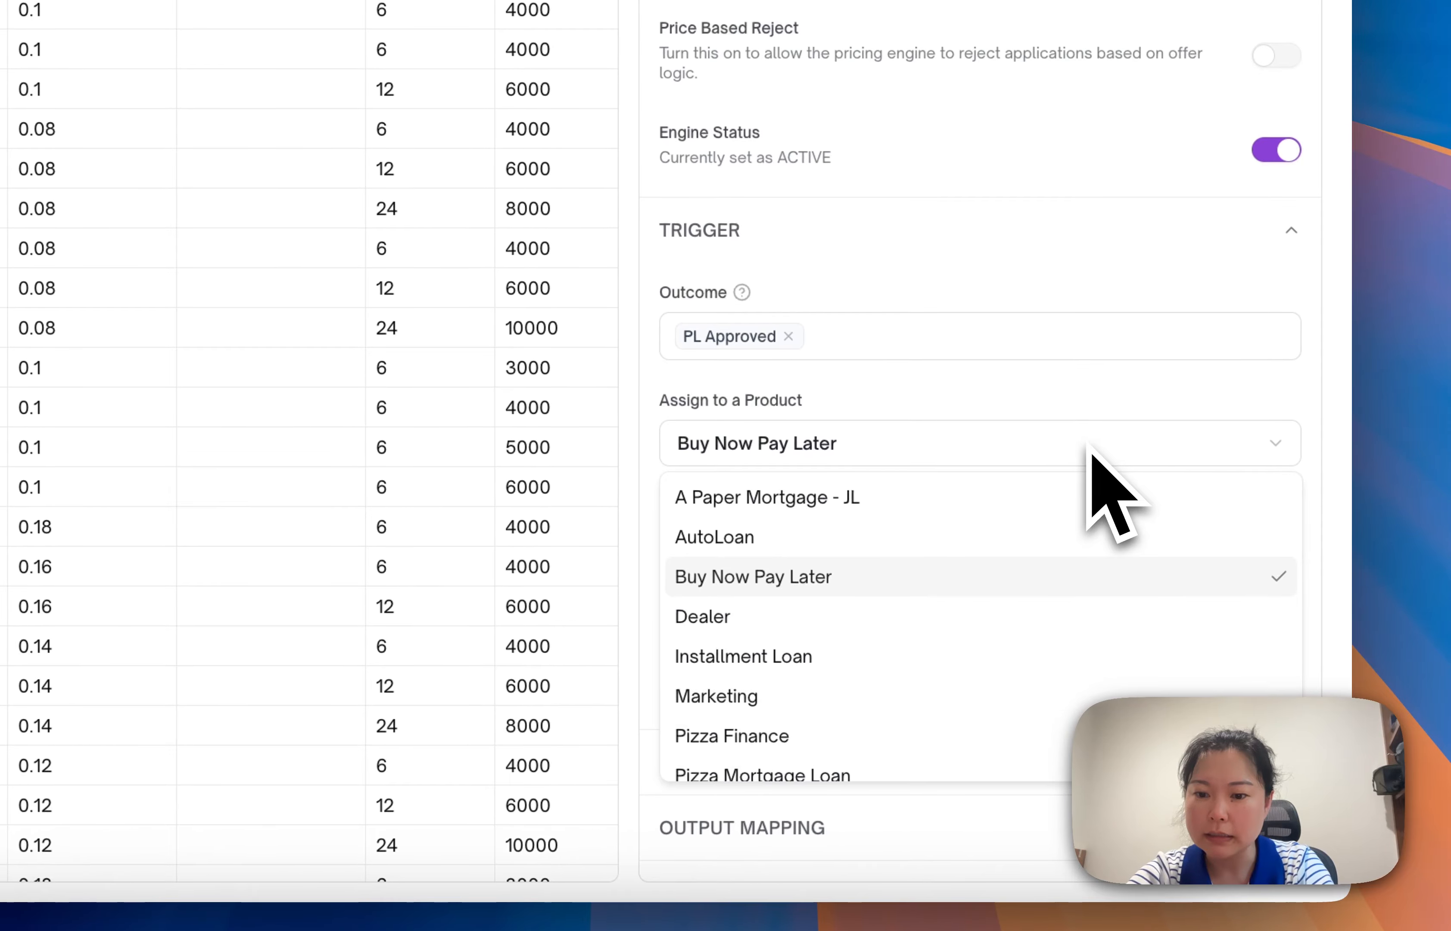
left_click(1213, 603)
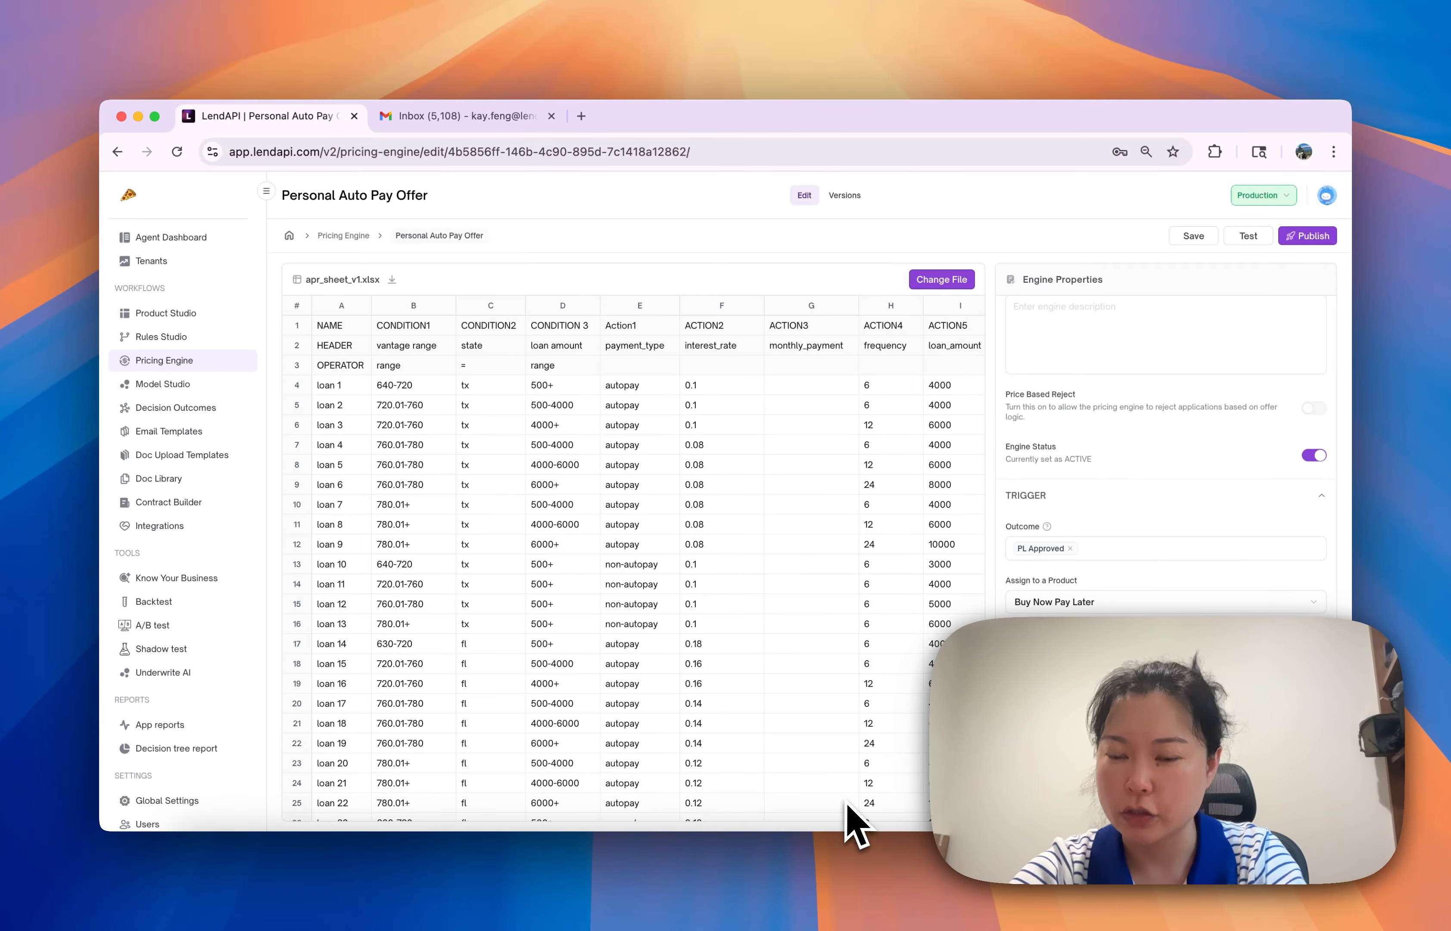
Review the tenants available for assignment to the engine without selecting any.
scroll(1166, 457, "down", 1)
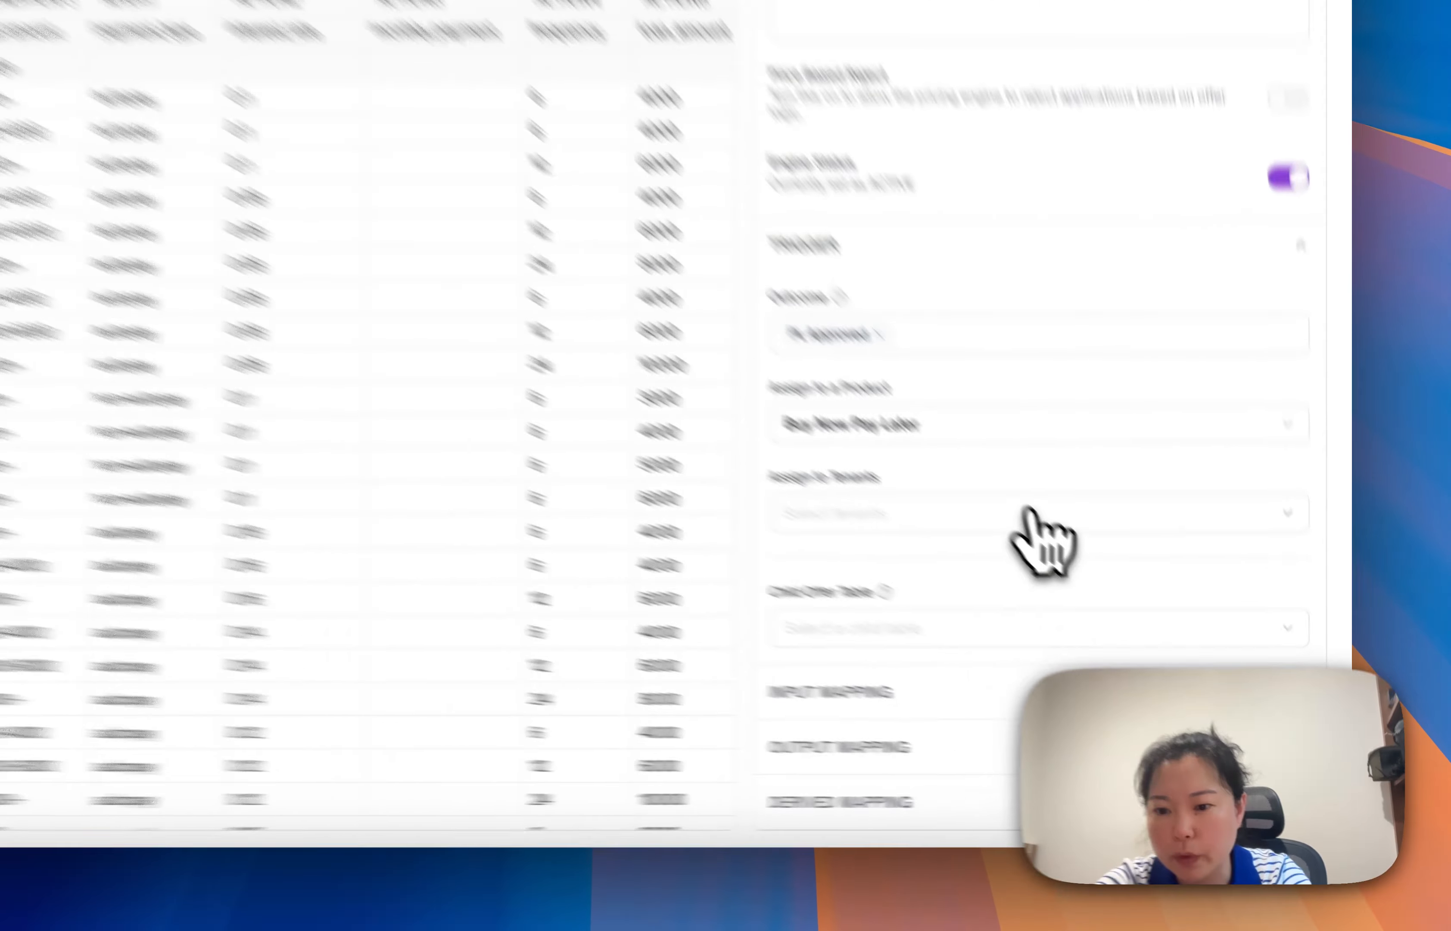
left_click(1157, 631)
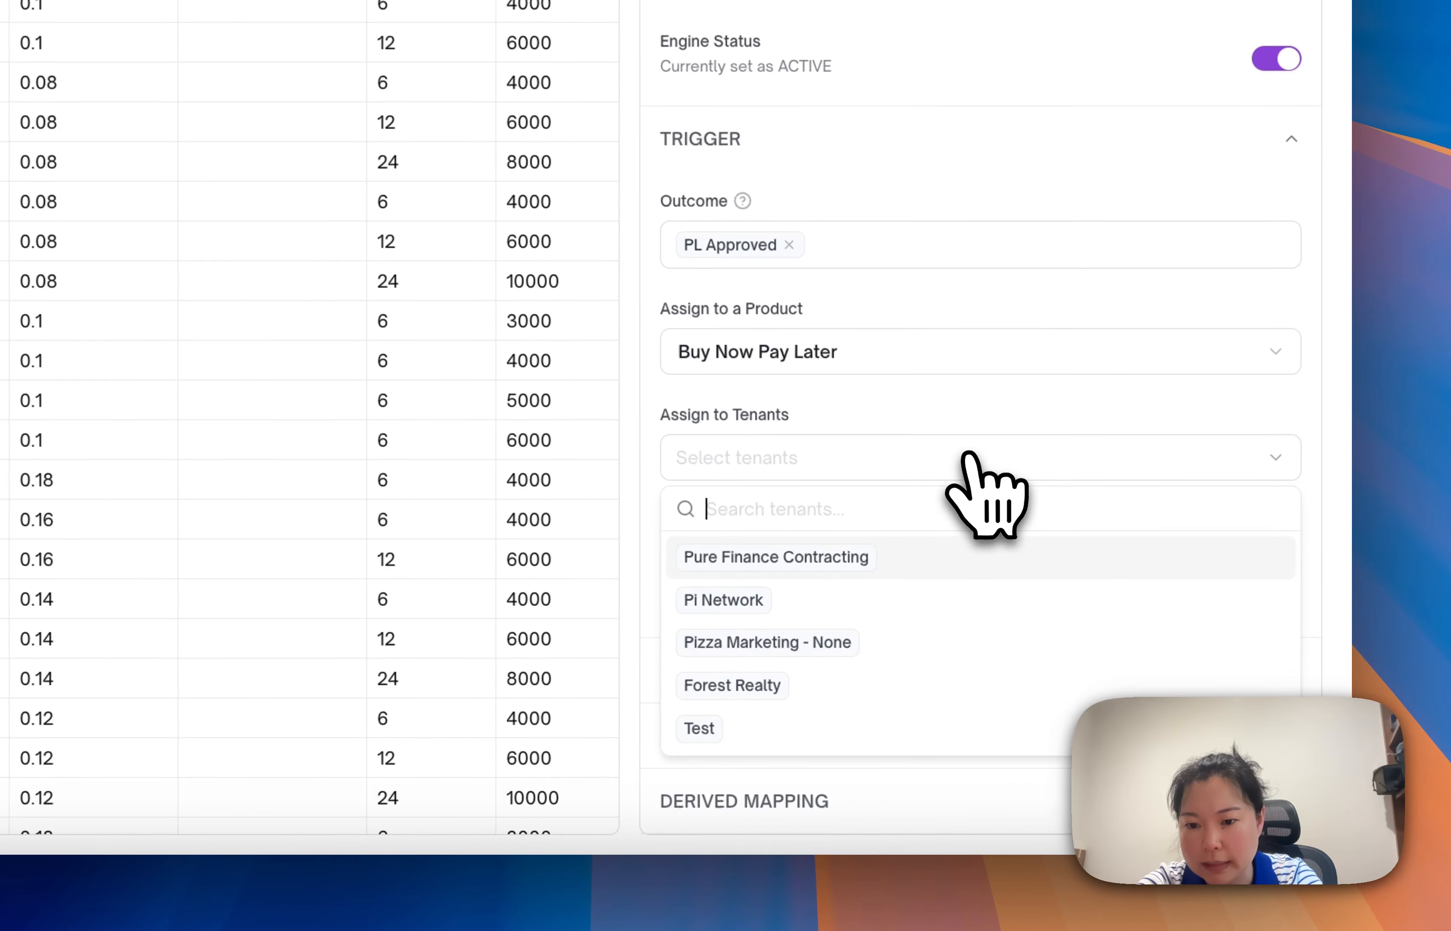
left_click(970, 422)
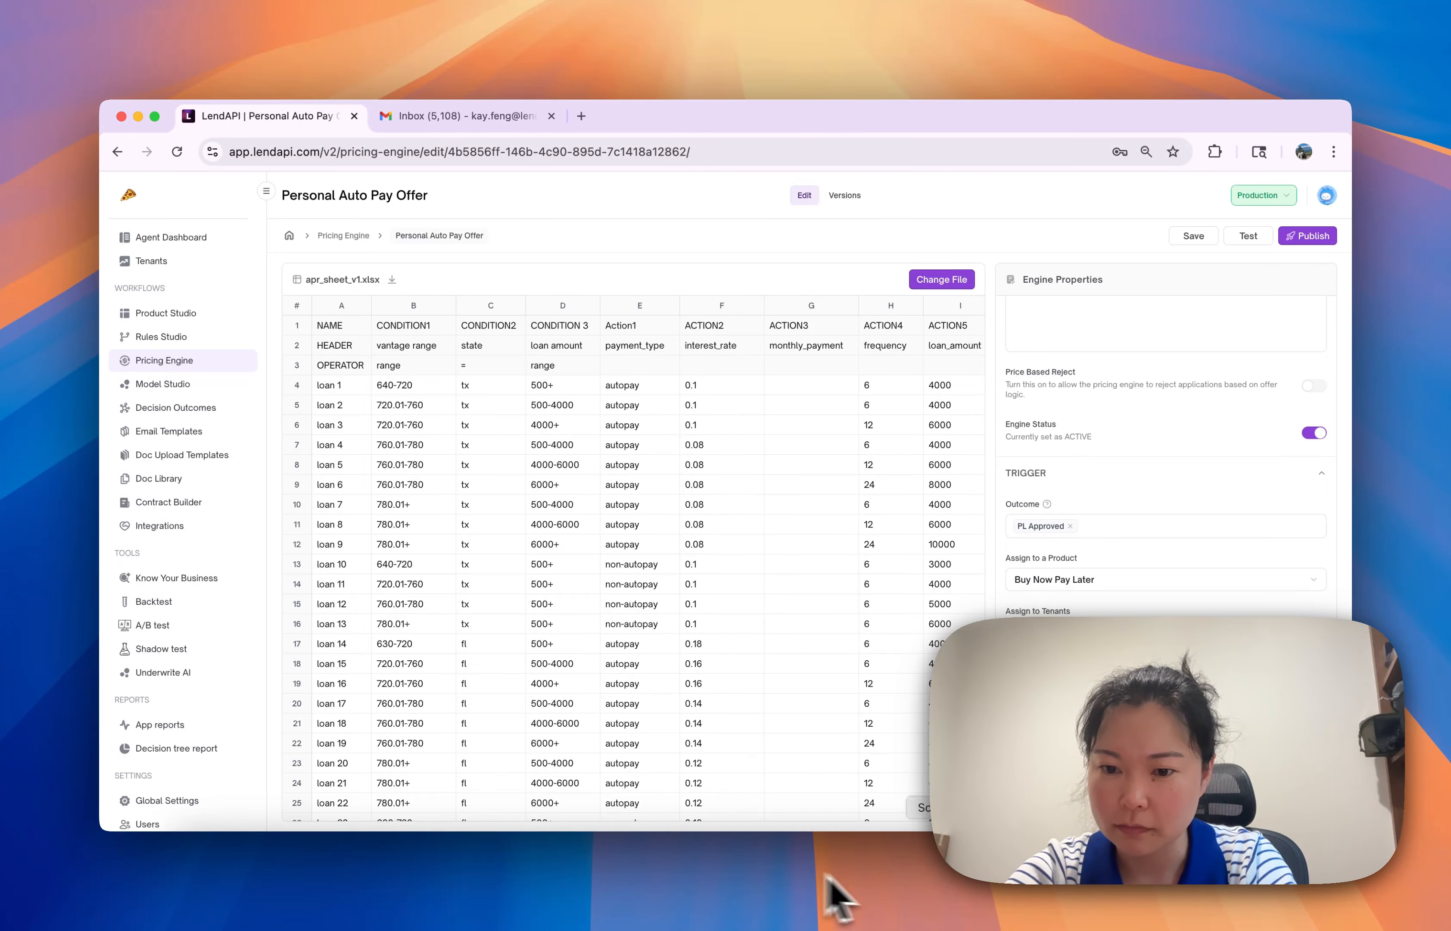
Set Fico Score as the engine's child offer table.
scroll(1222, 564, "down", 1)
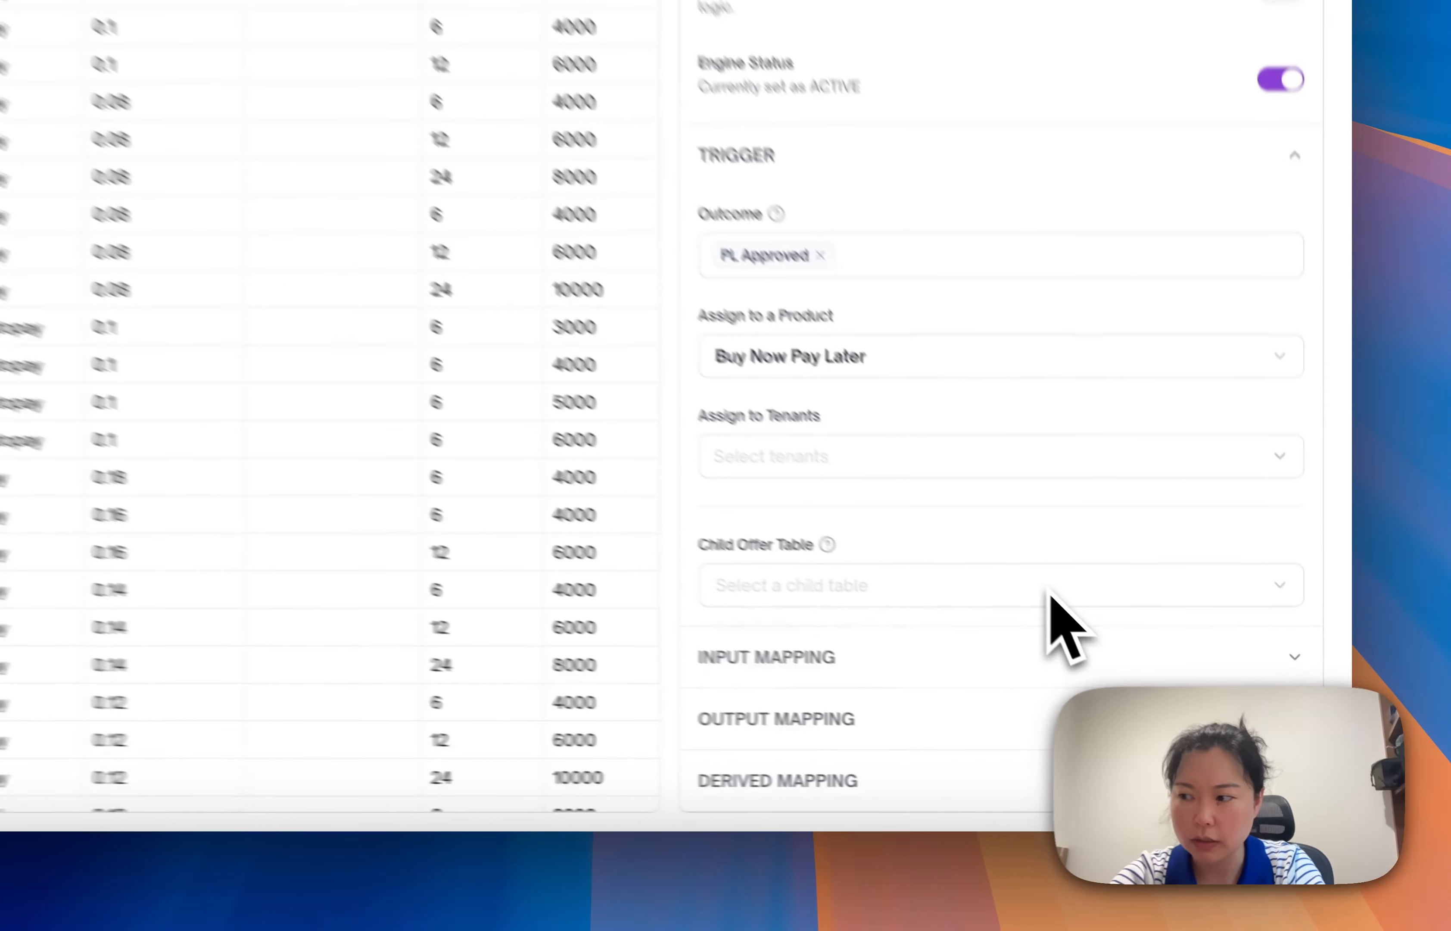
left_click(1195, 707)
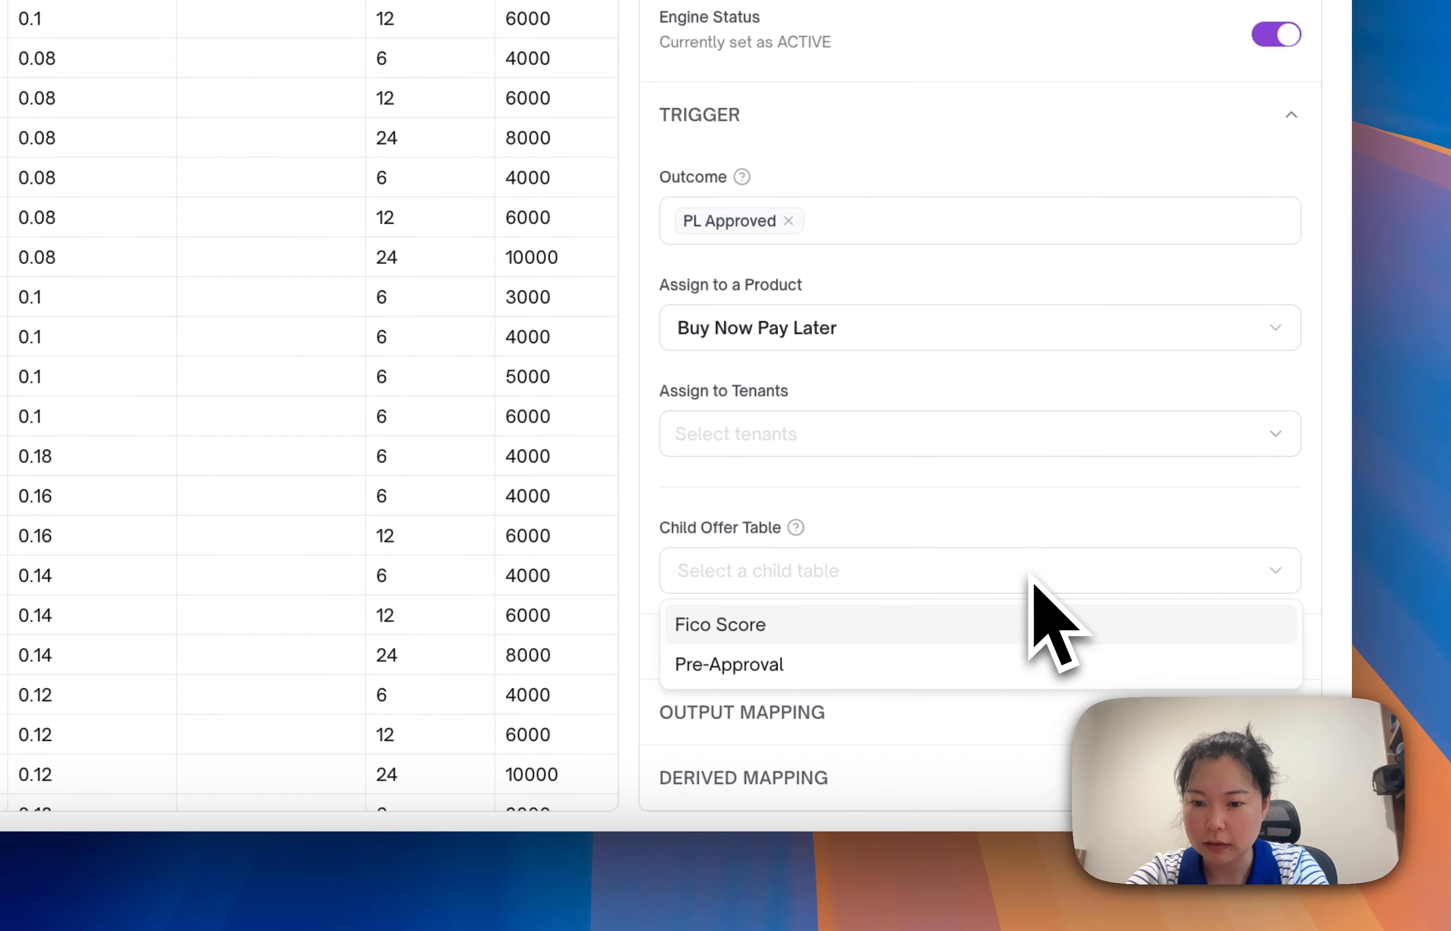
left_click(1044, 524)
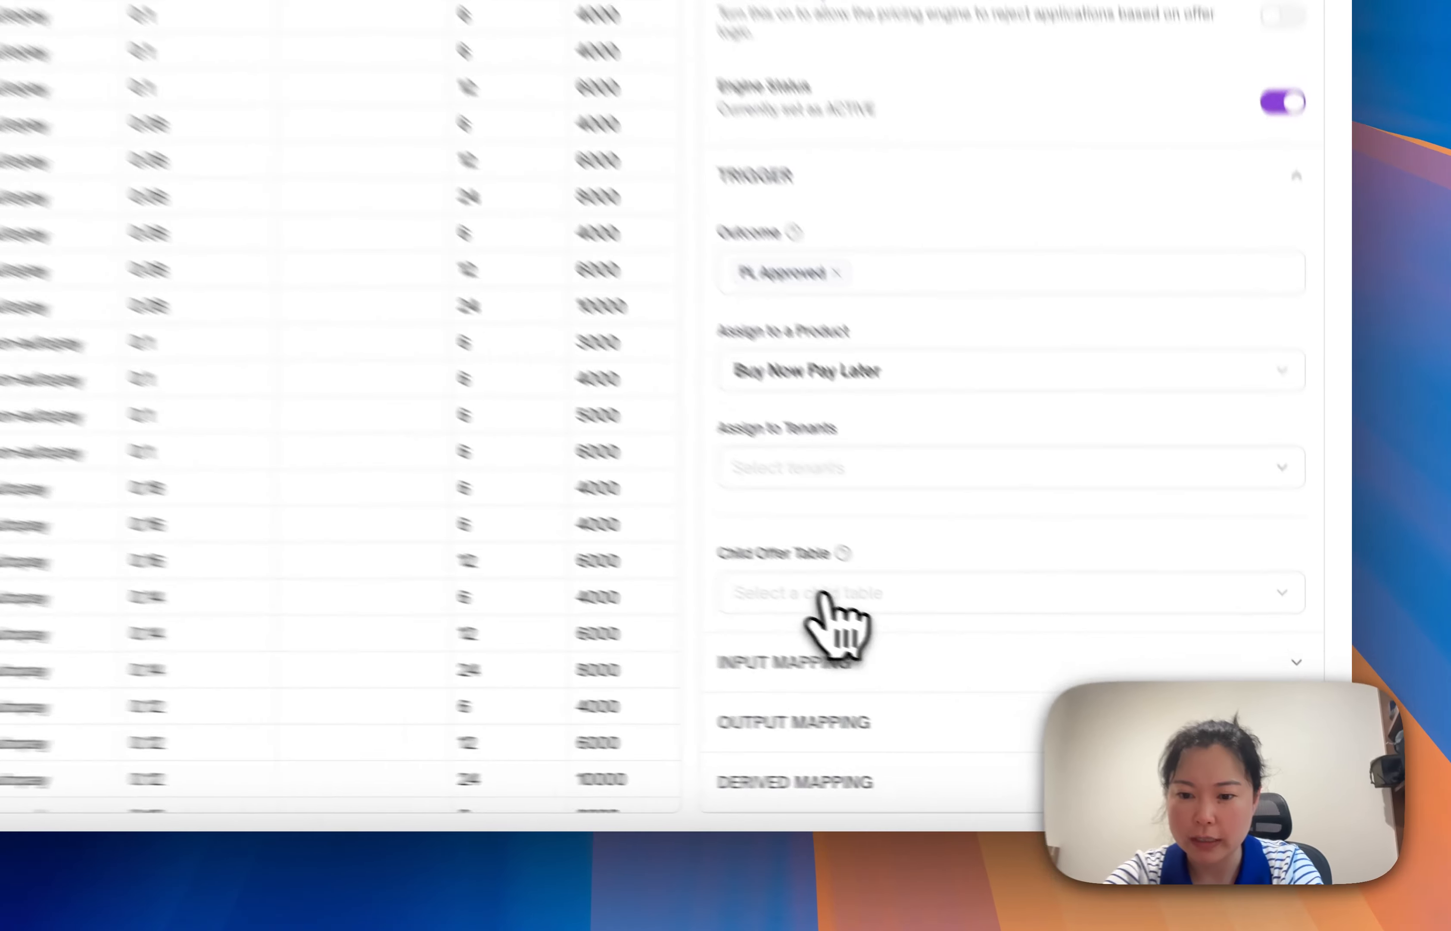
left_click(1063, 701)
left_click(1066, 726)
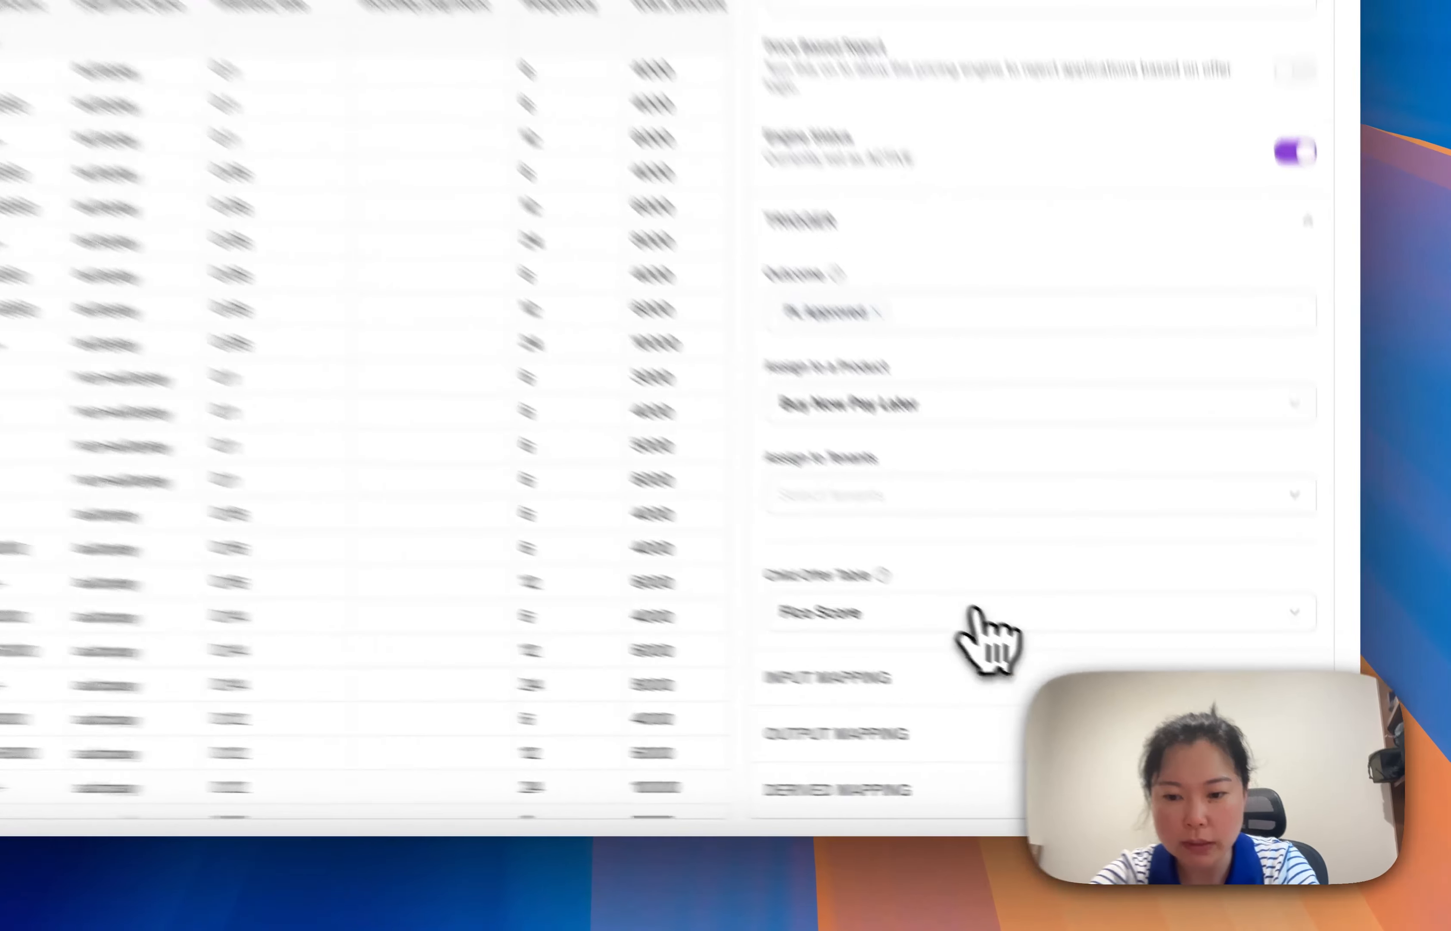
left_click(1130, 701)
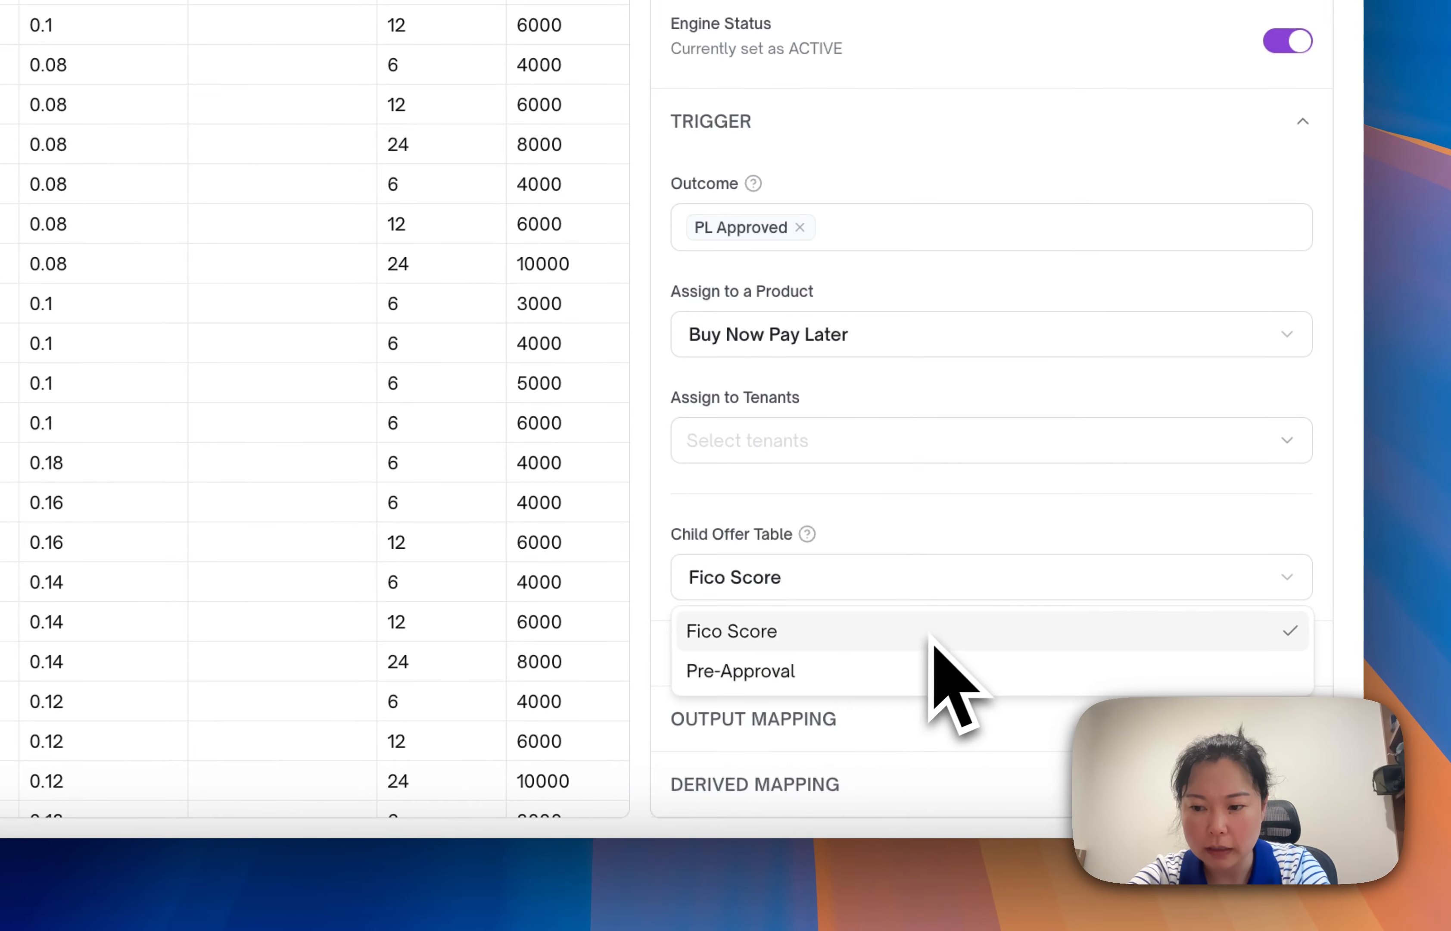
left_click(1138, 728)
left_click(832, 585)
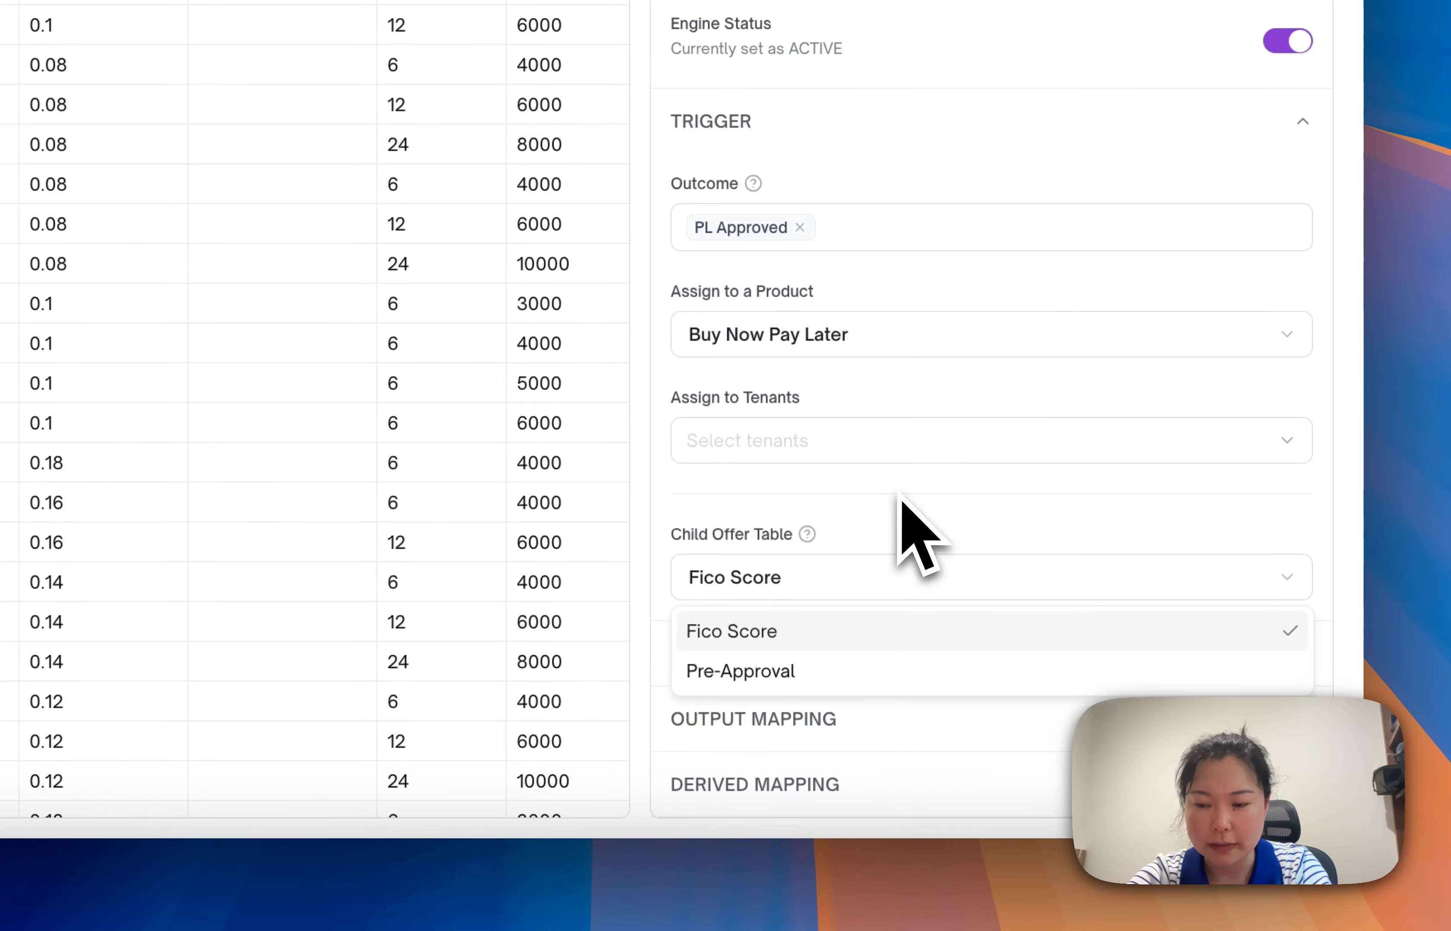
left_click(891, 503)
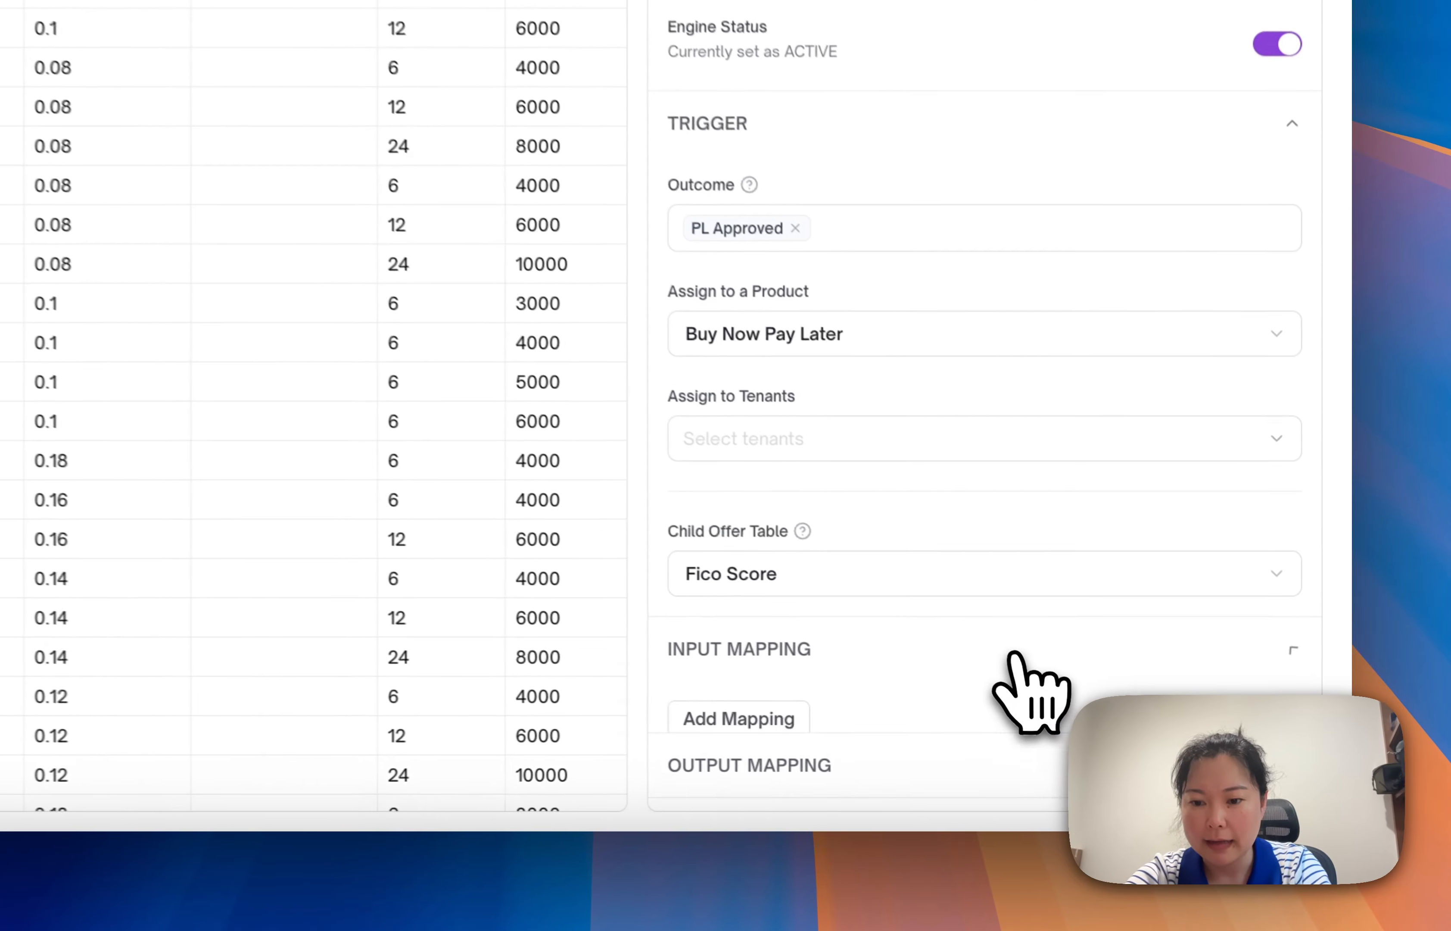
Add an input mapping that links the credit_score variable to the vantage range column.
scroll(1006, 652, "down", 2)
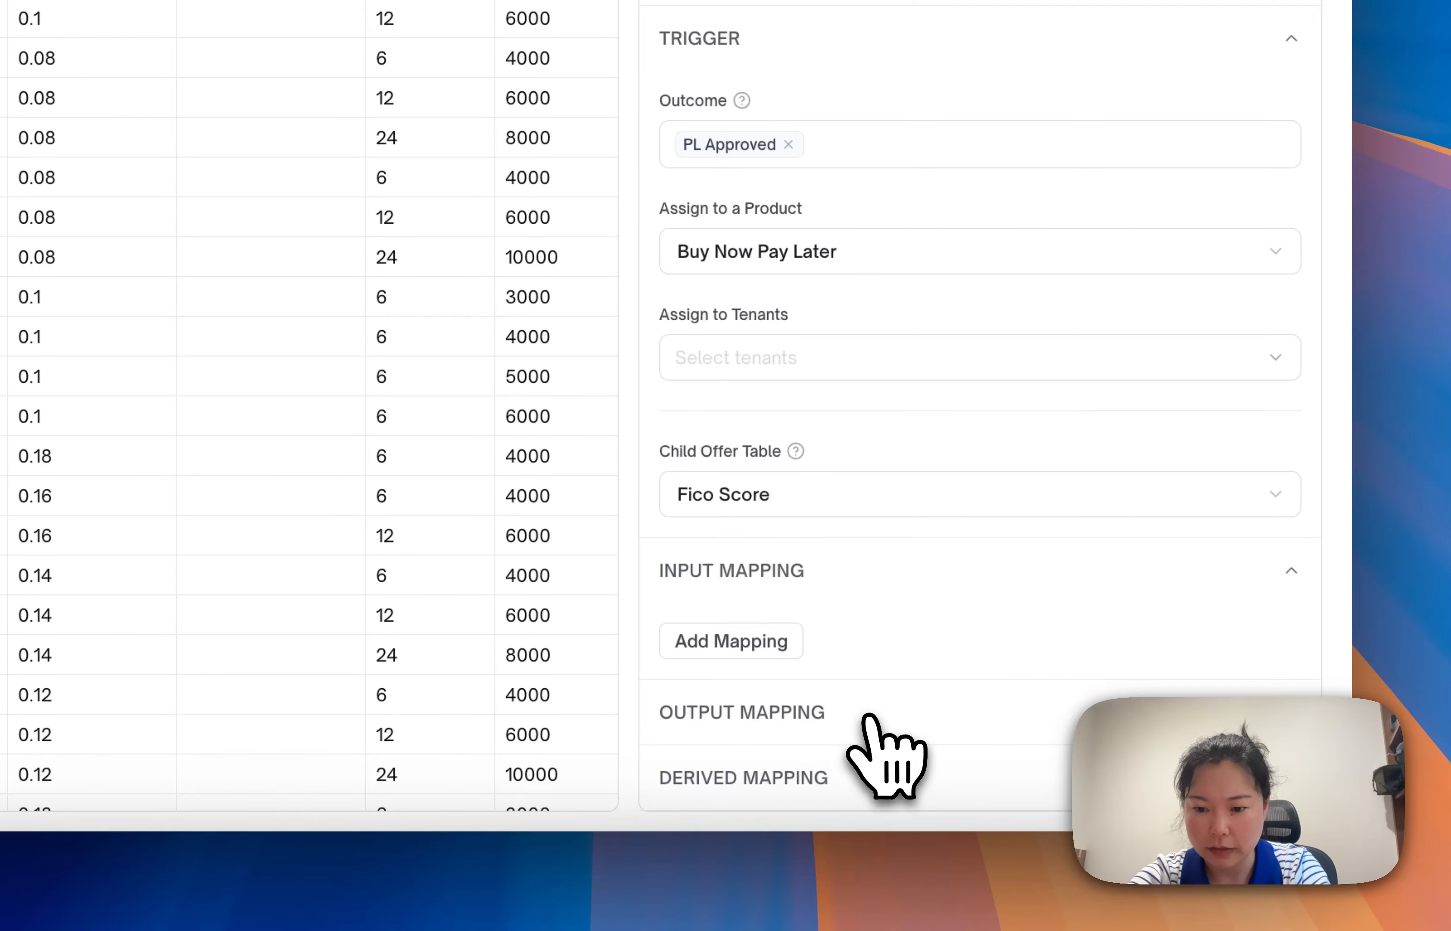
scroll(866, 720, "down", 2)
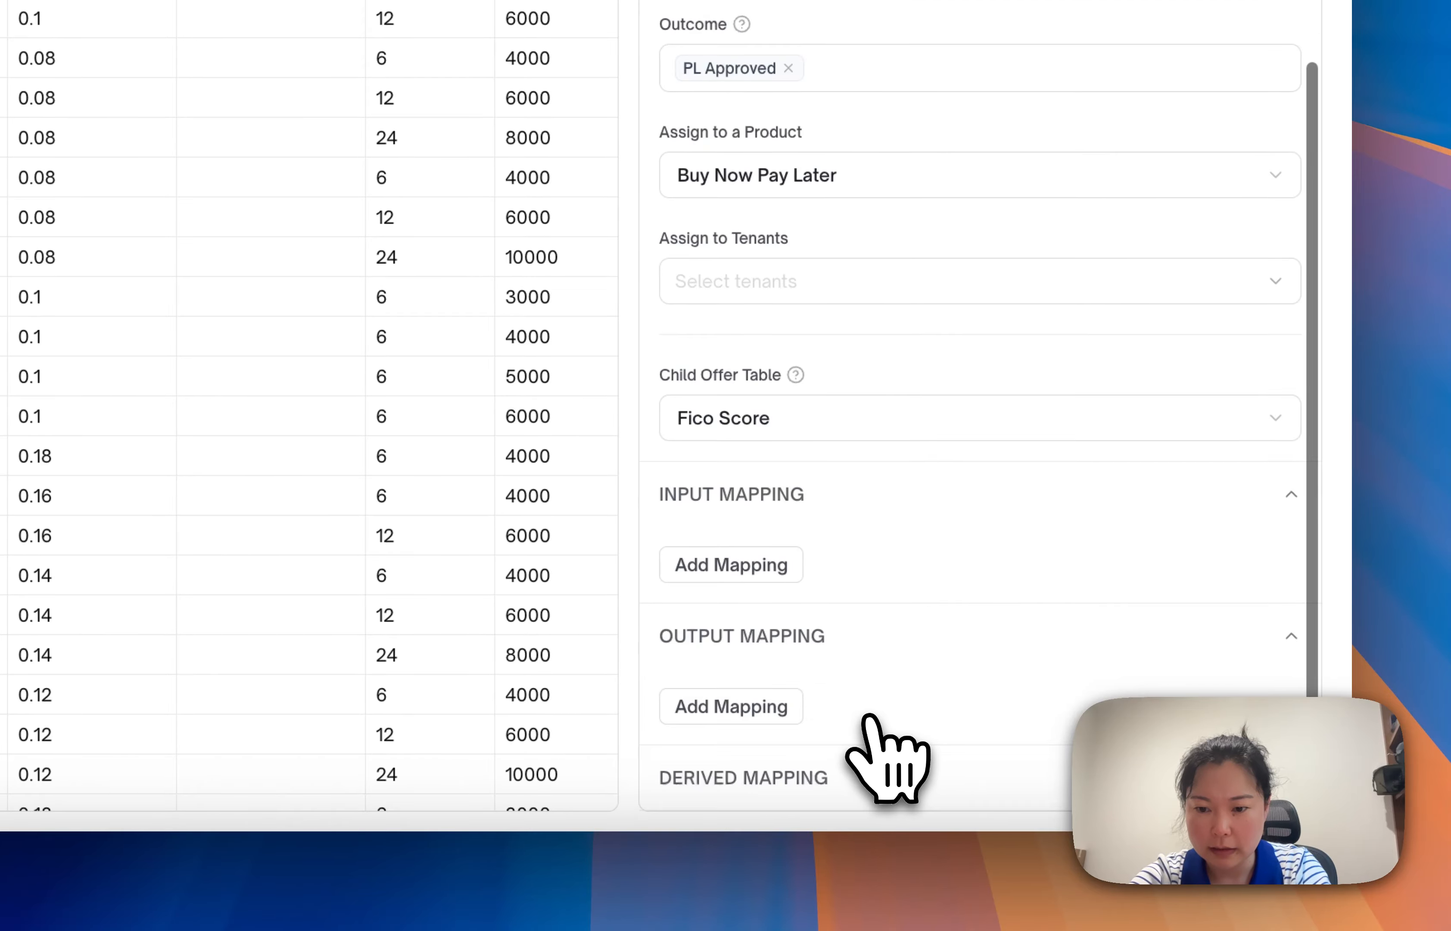
left_click(741, 564)
left_click(755, 611)
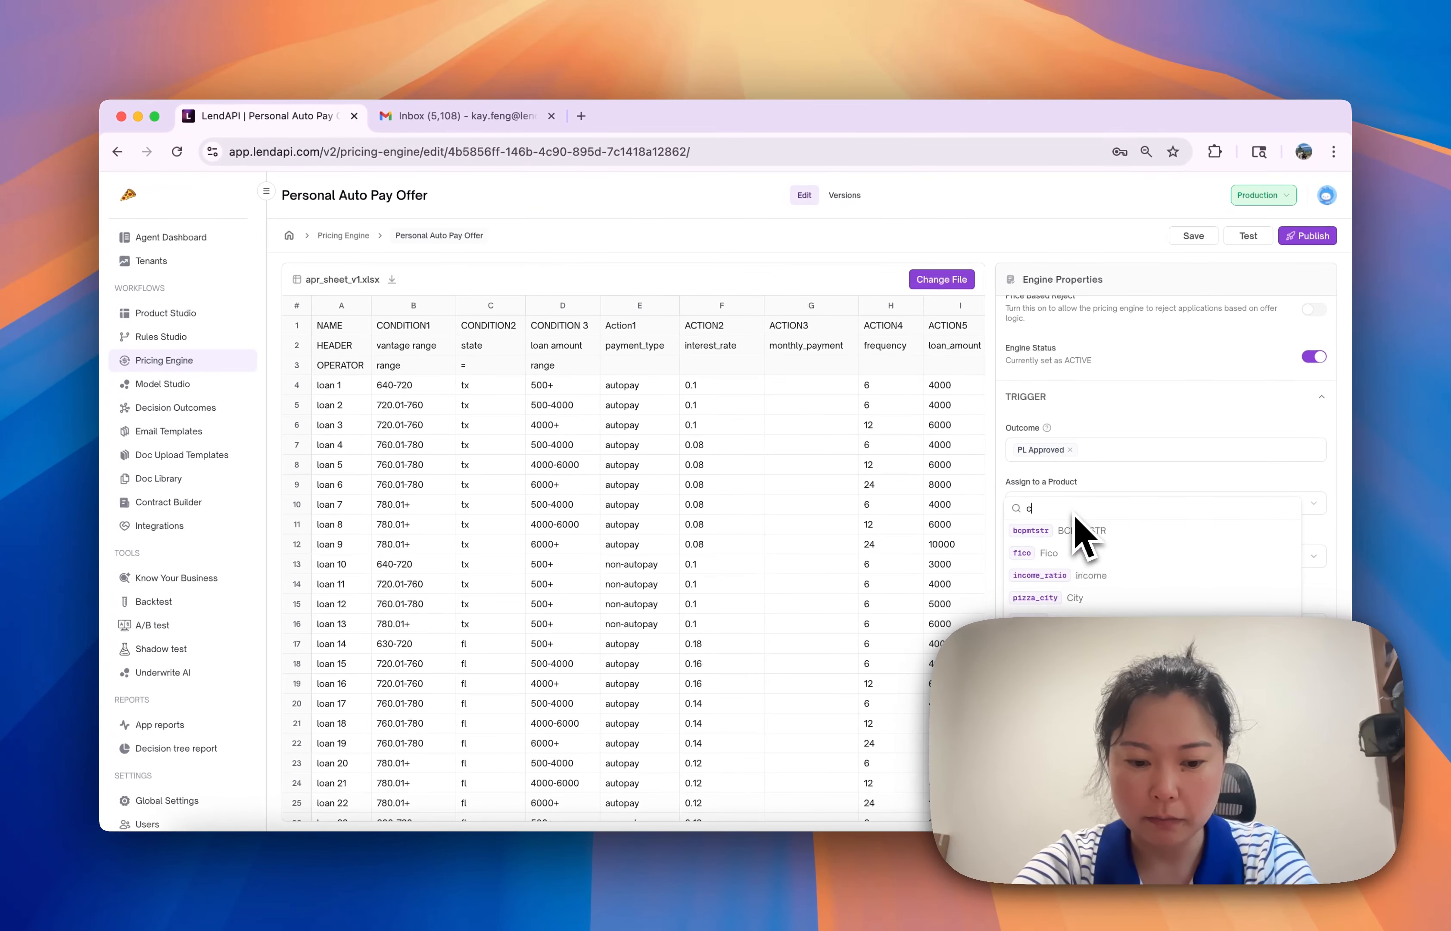
type("credit")
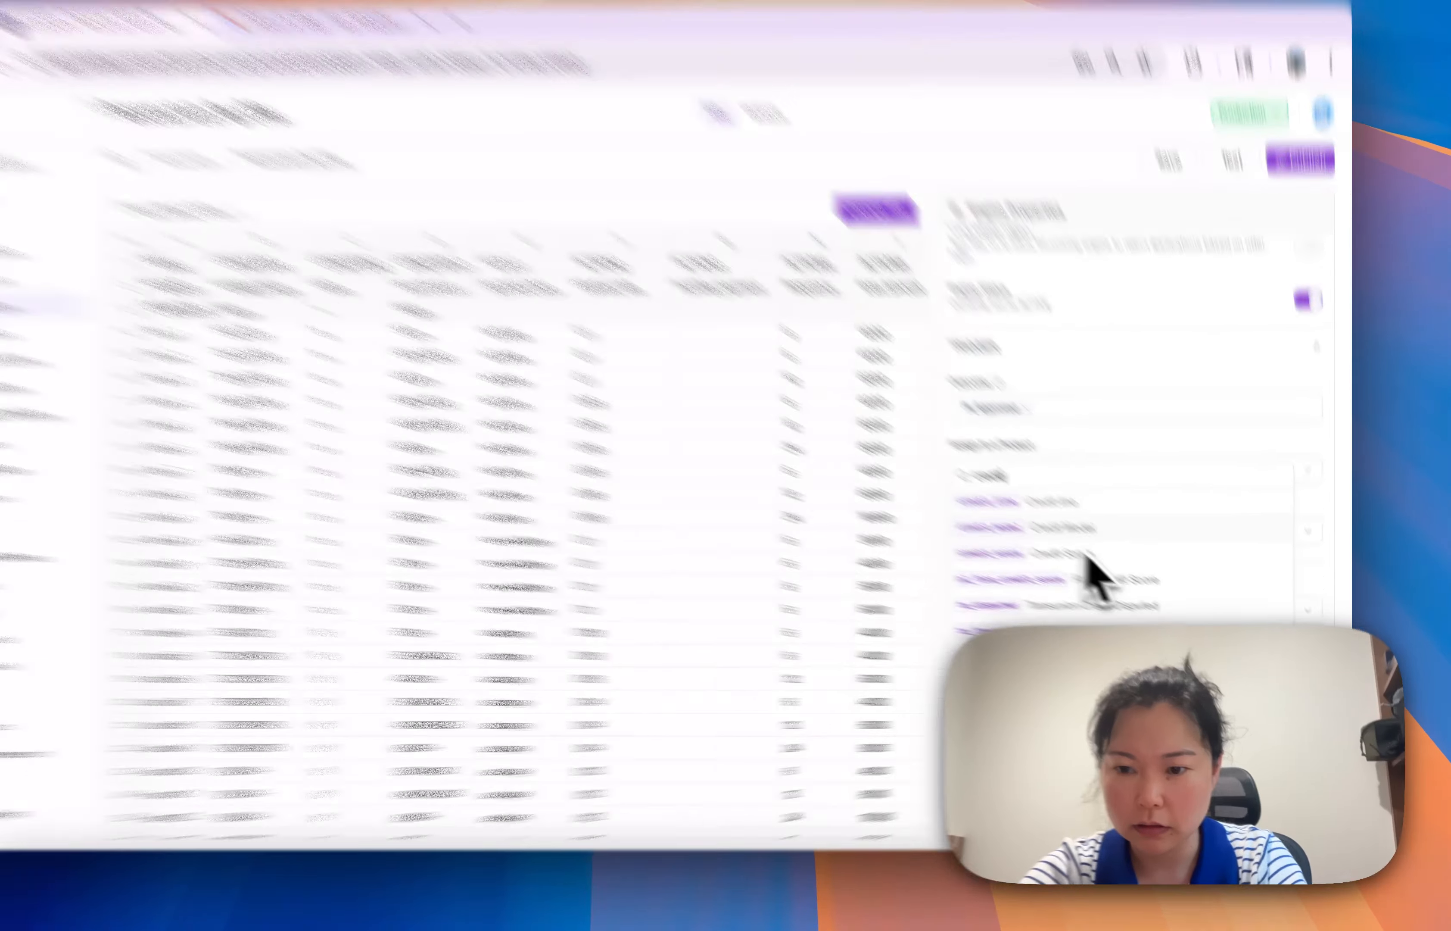
left_click(1117, 575)
scroll(1078, 700, "down", 1)
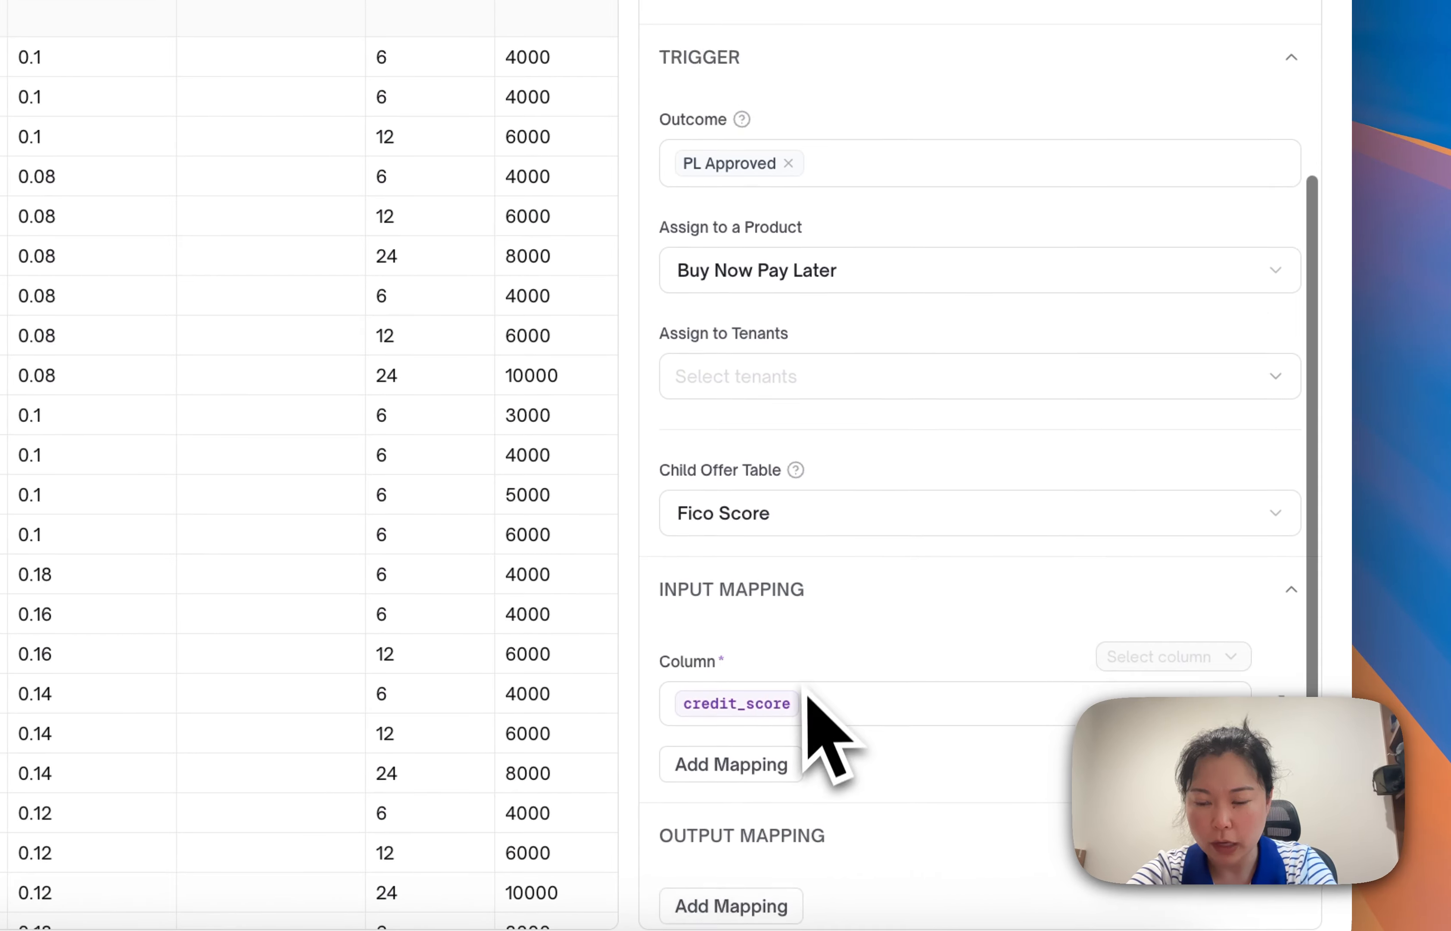
scroll(808, 695, "down", 1)
left_click(1206, 577)
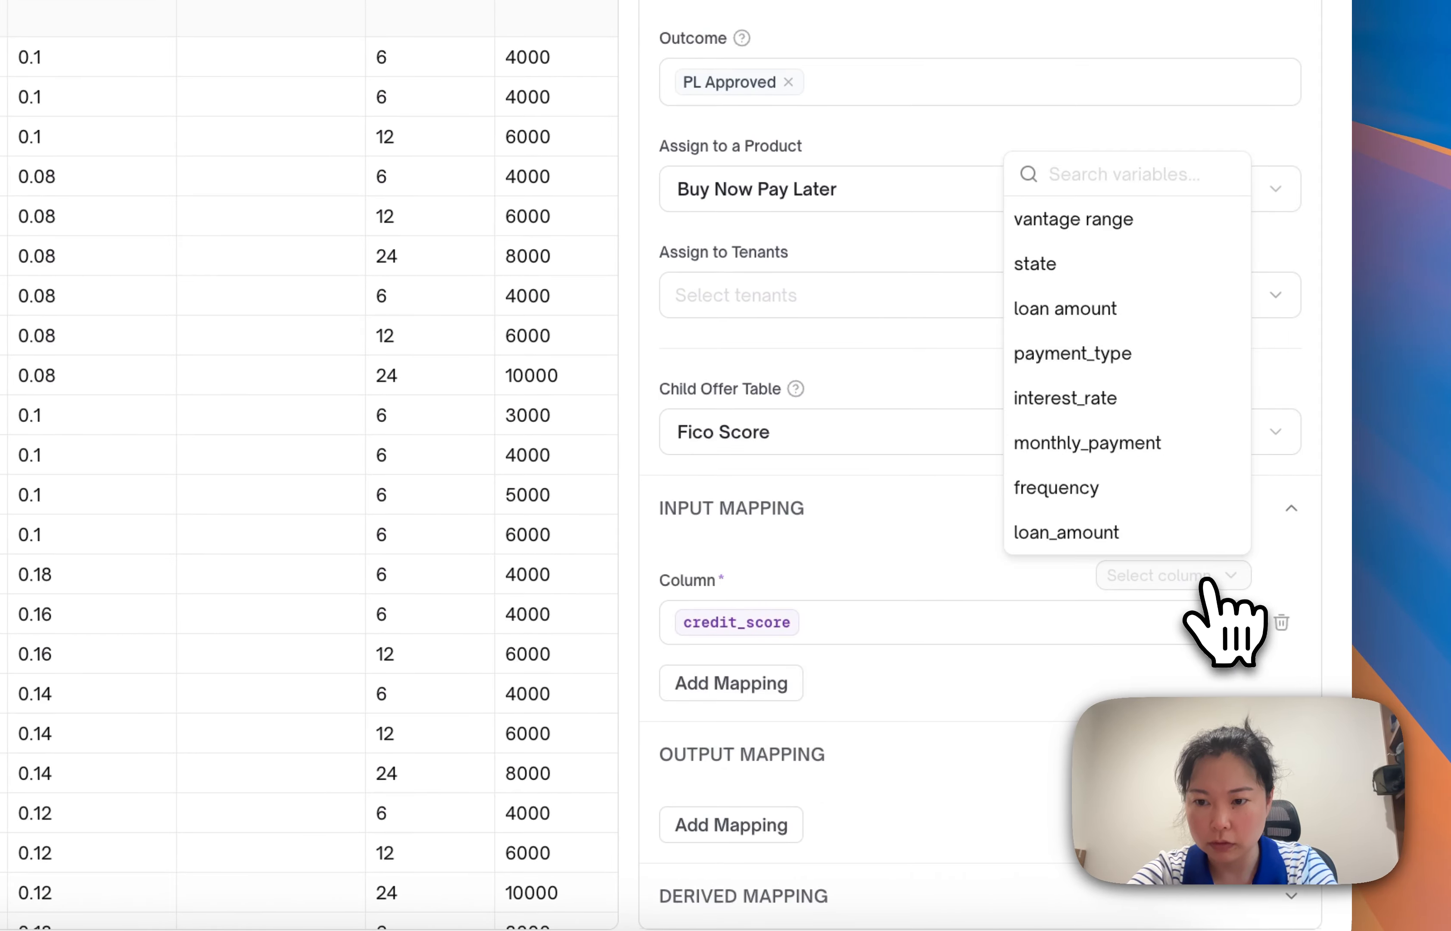
left_click(1145, 238)
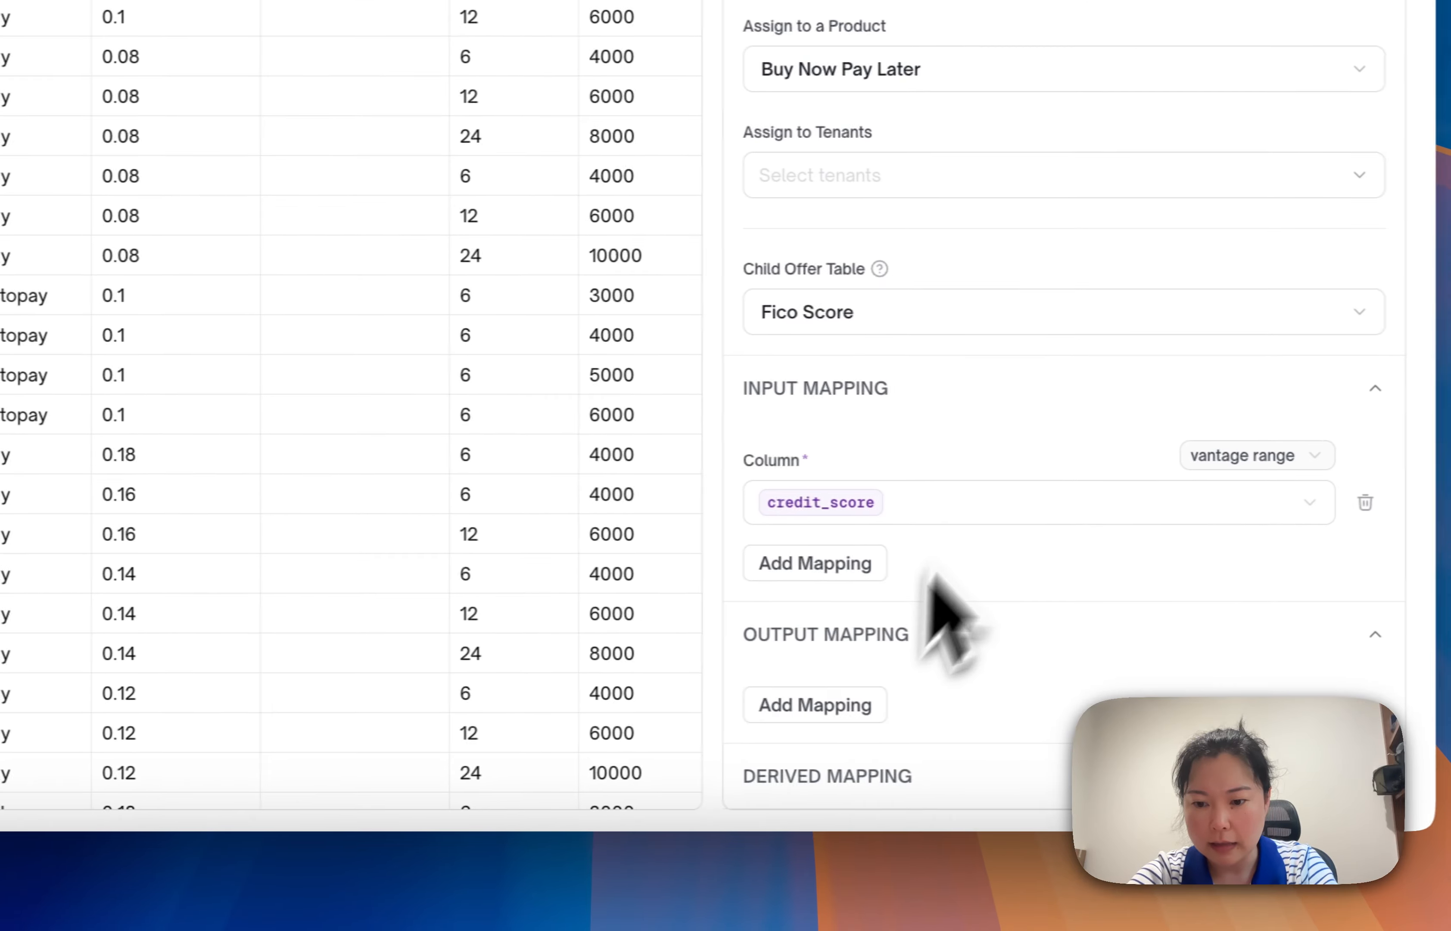
Add an output mapping that links the interest_rate variable to the interest_rate column.
left_click(833, 706)
scroll(1031, 609, "down", 1)
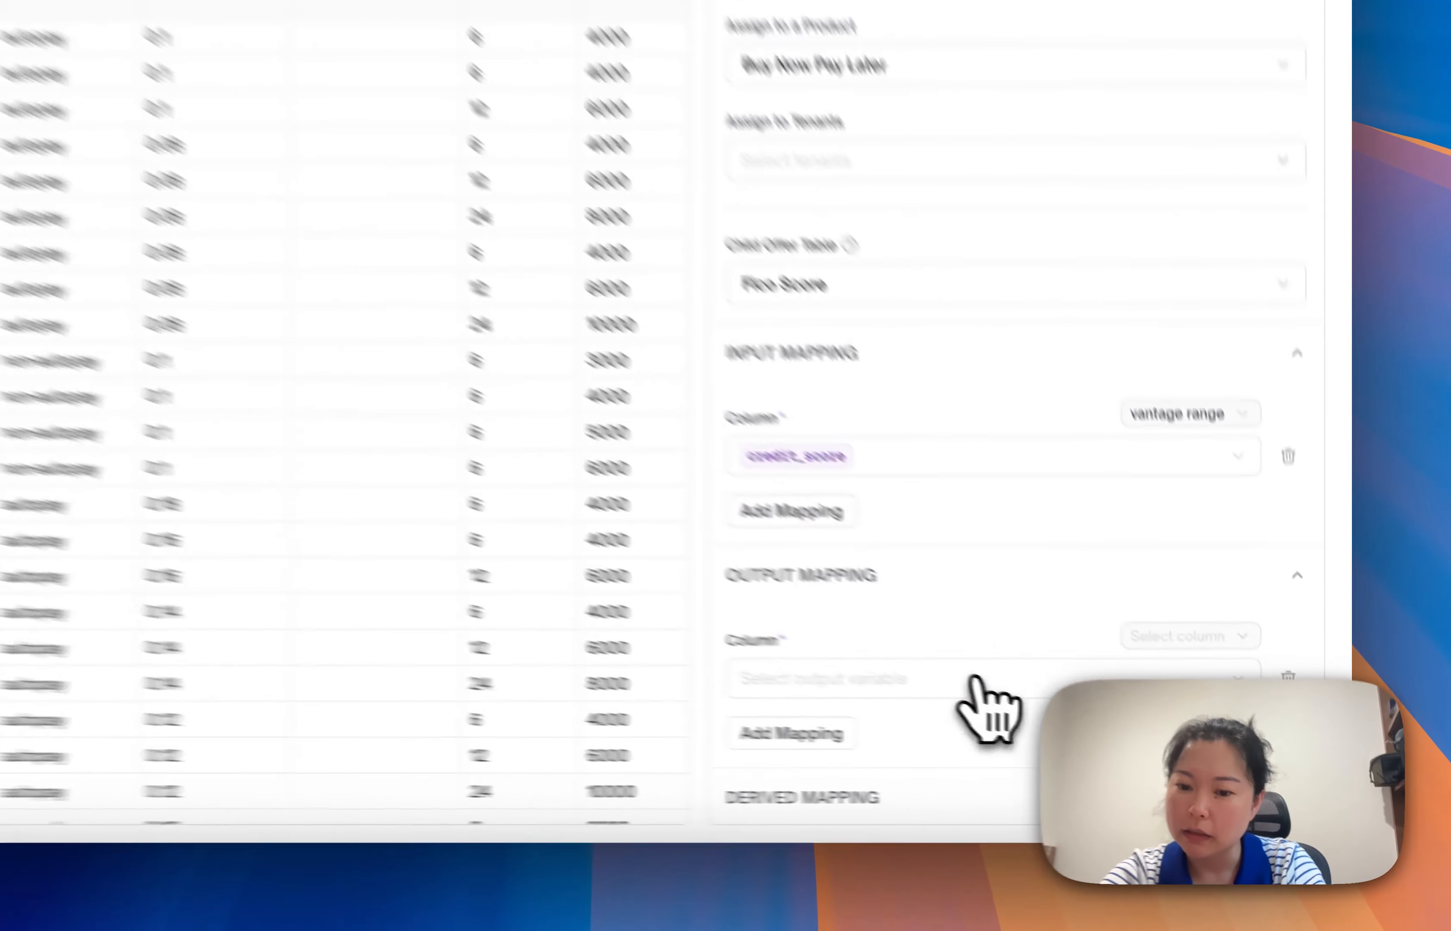
left_click(1147, 740)
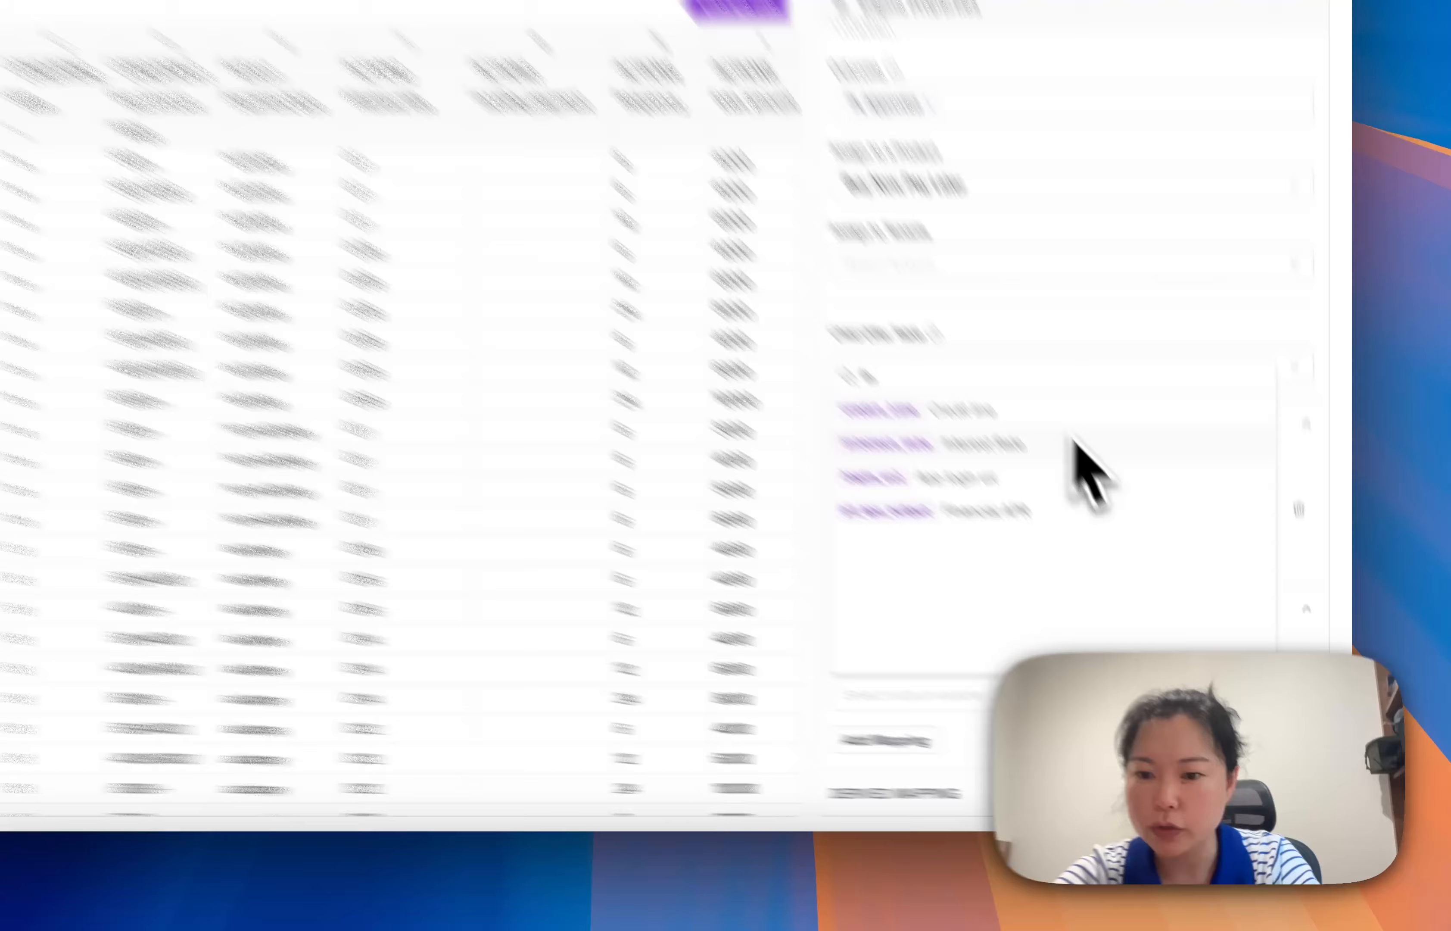
left_click(1186, 573)
left_click(1272, 718)
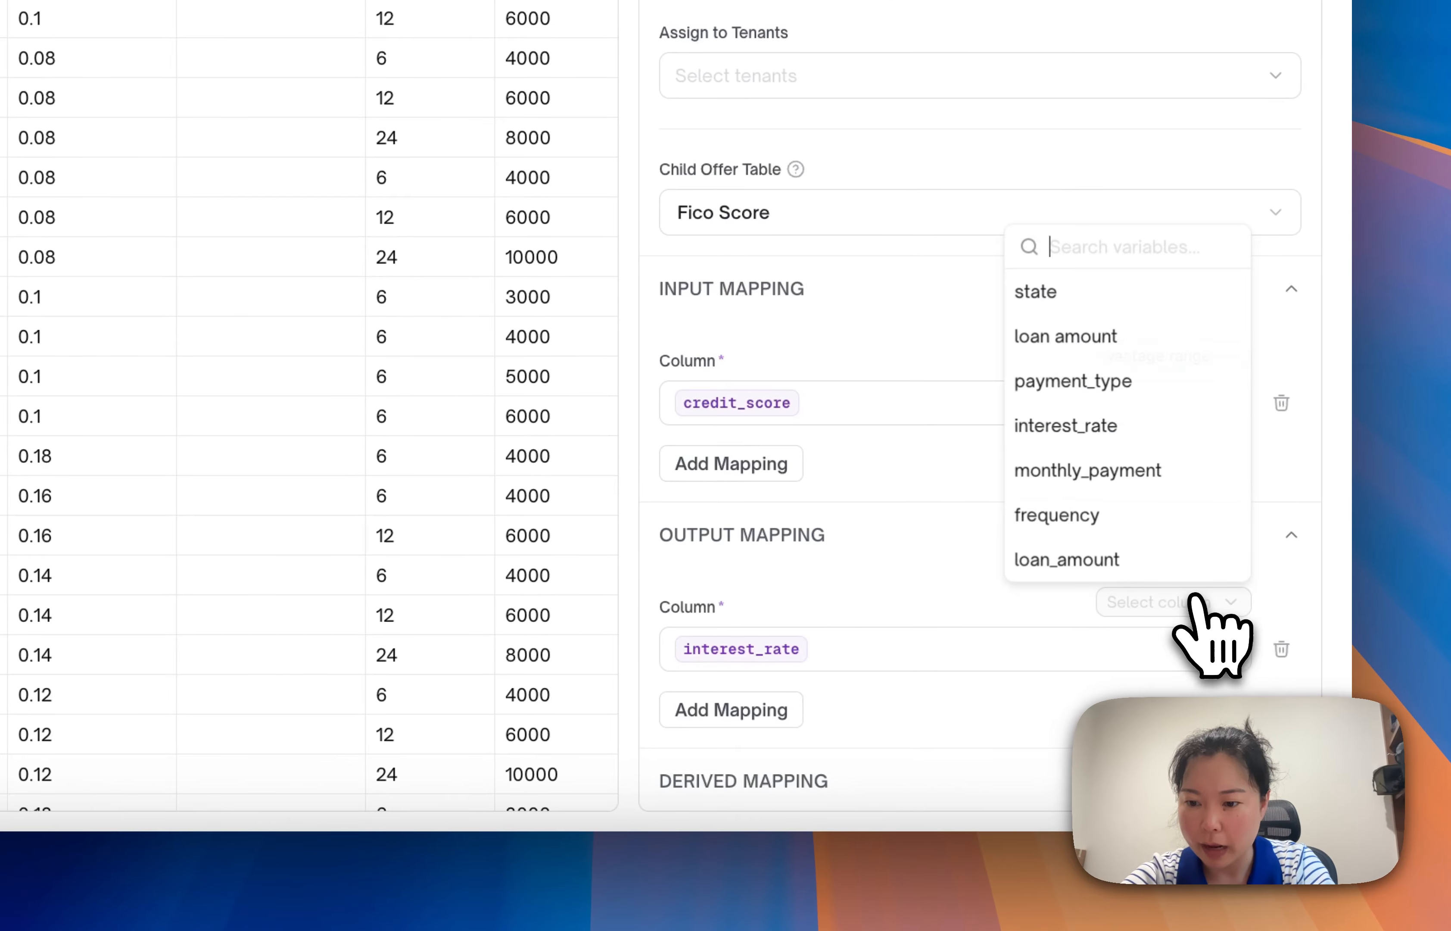
left_click(1150, 425)
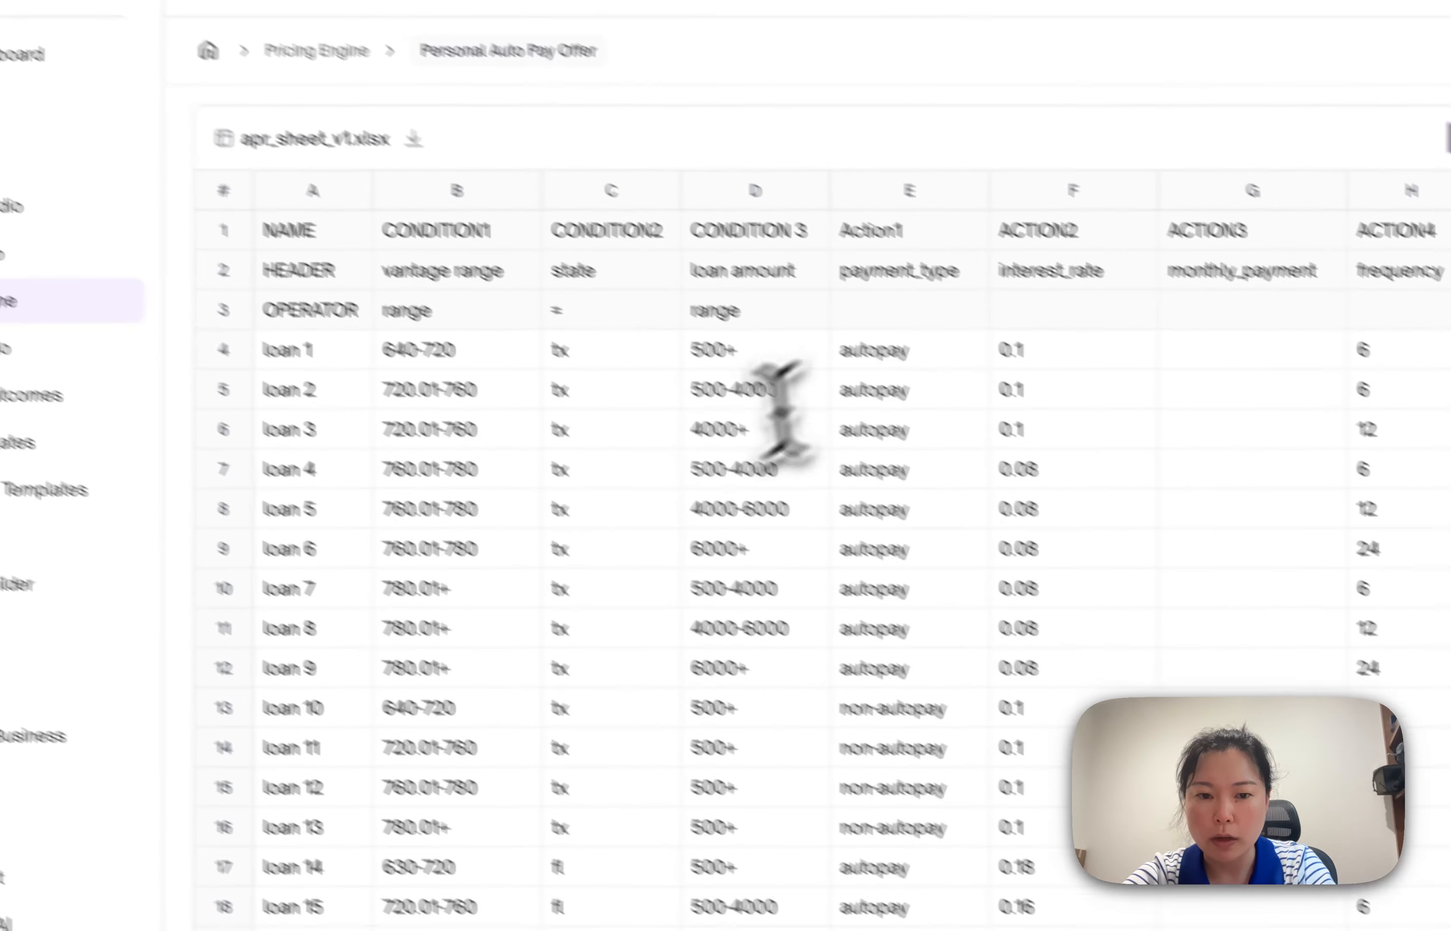
Examine the offer sheet's action columns and the empty column J following loan_amount.
left_click(1047, 437)
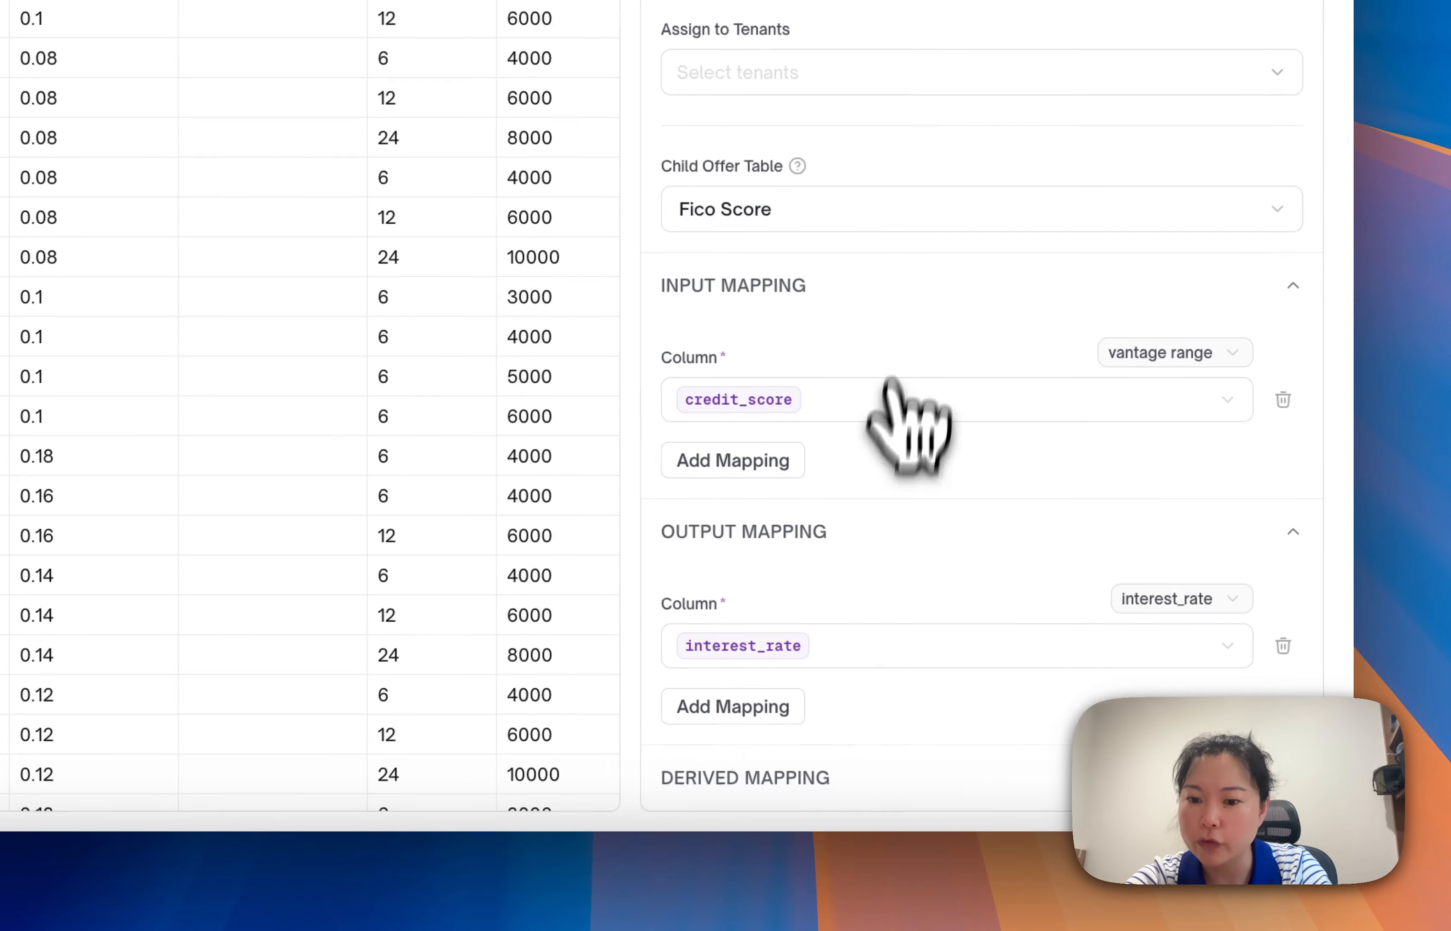
scroll(891, 384, "down", 2)
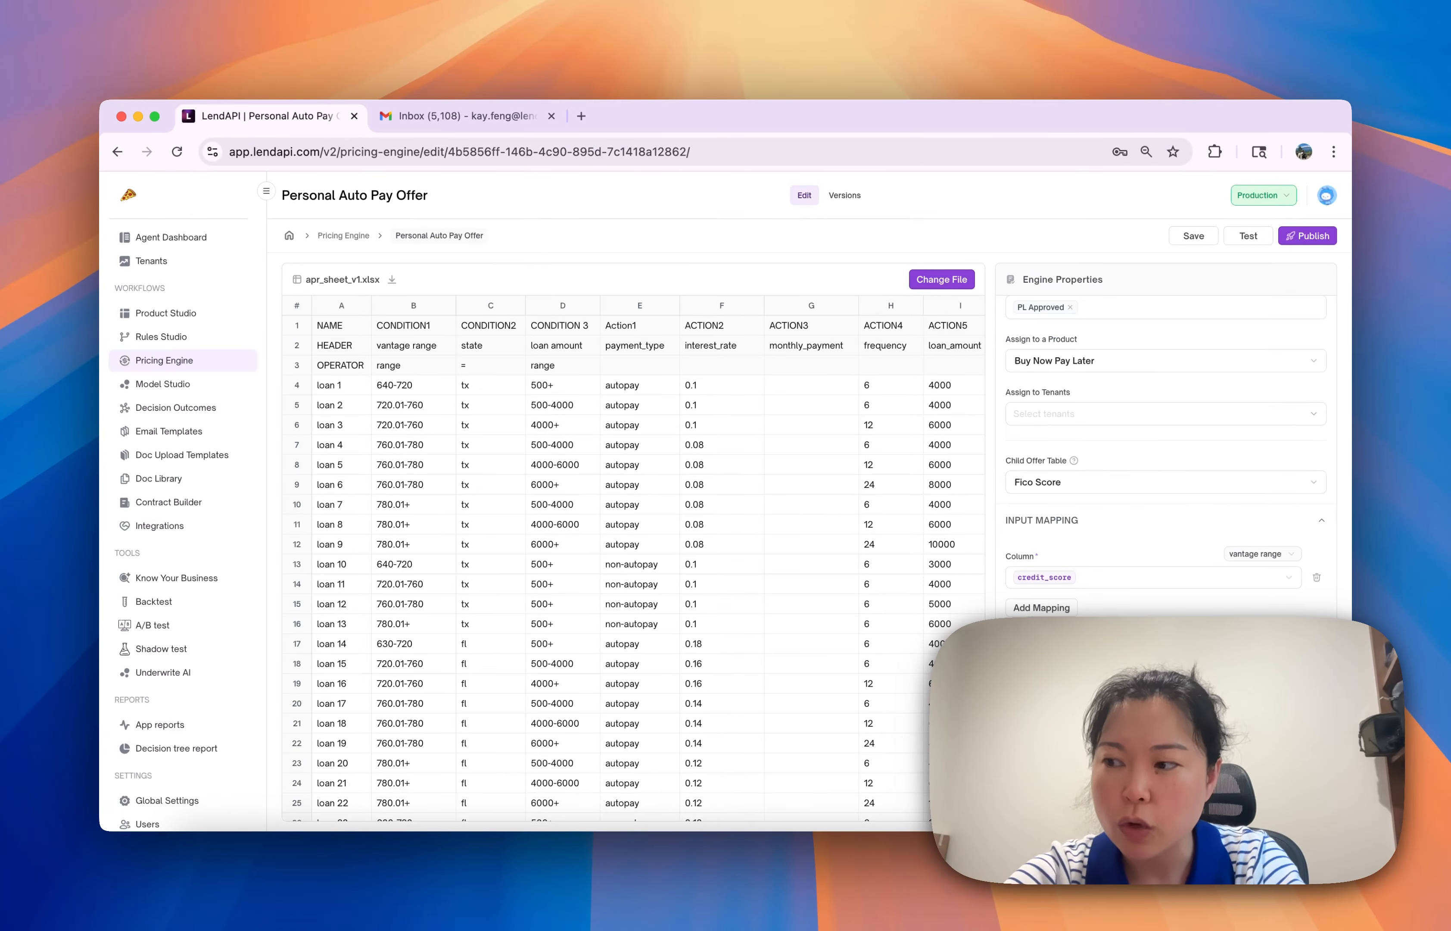
scroll(927, 341, "right", 5)
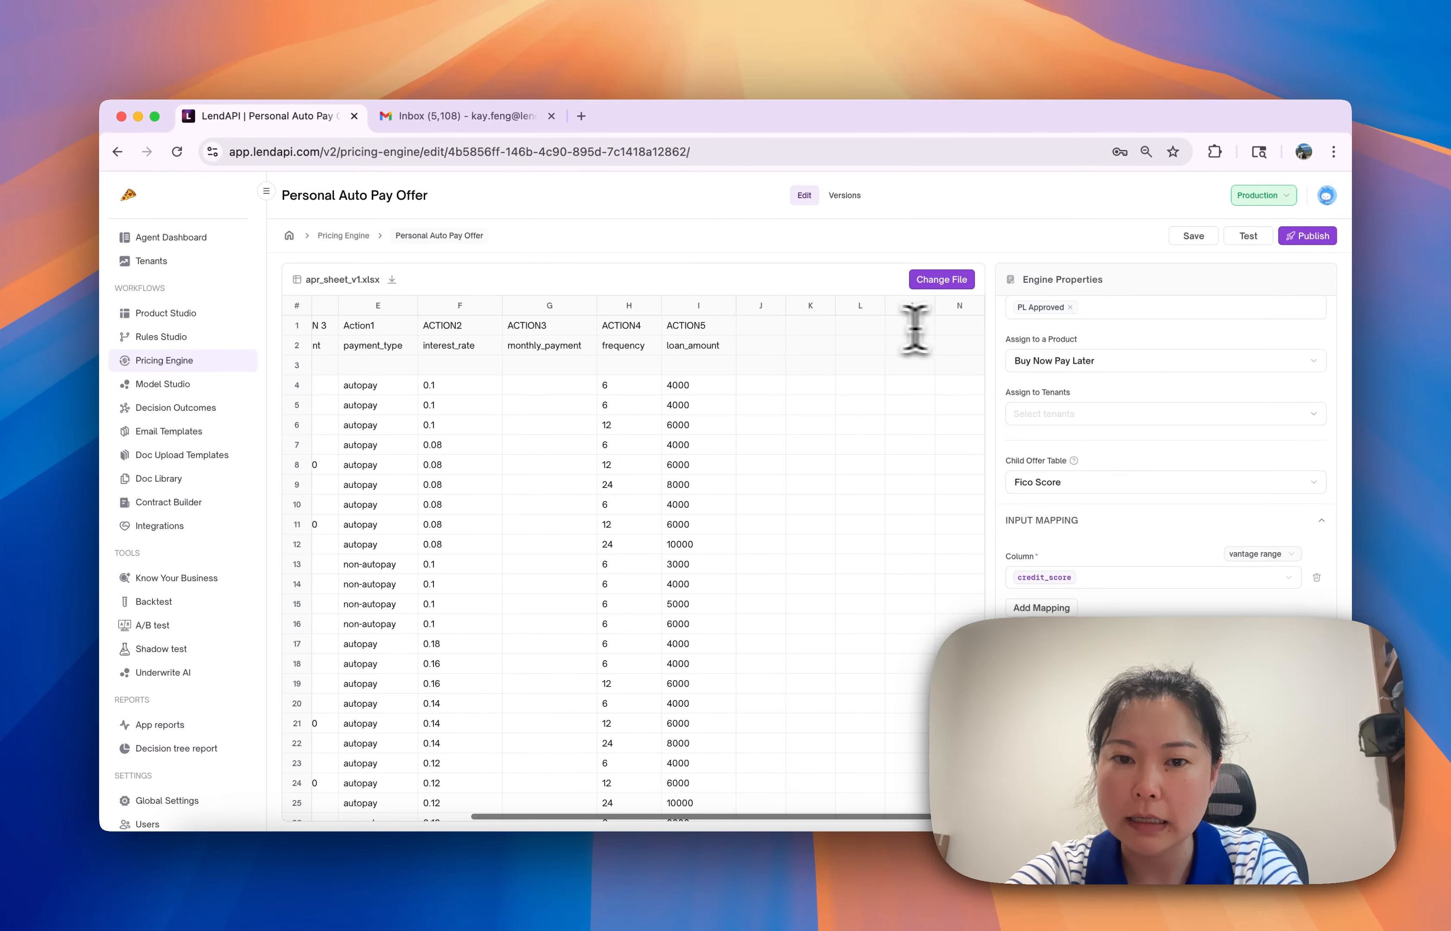
left_click(777, 323)
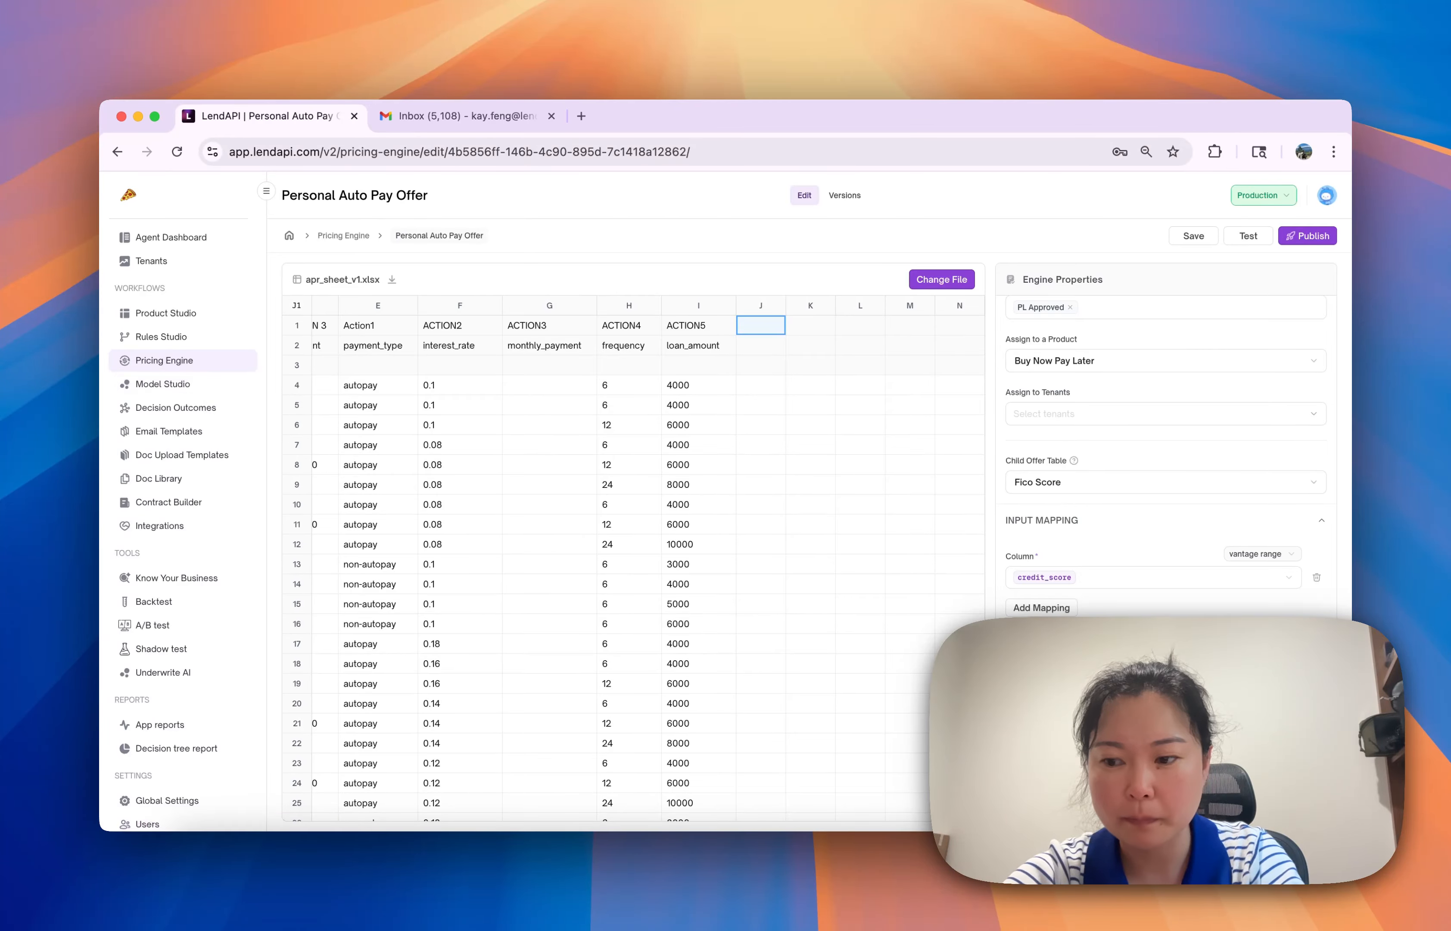
left_click(747, 385)
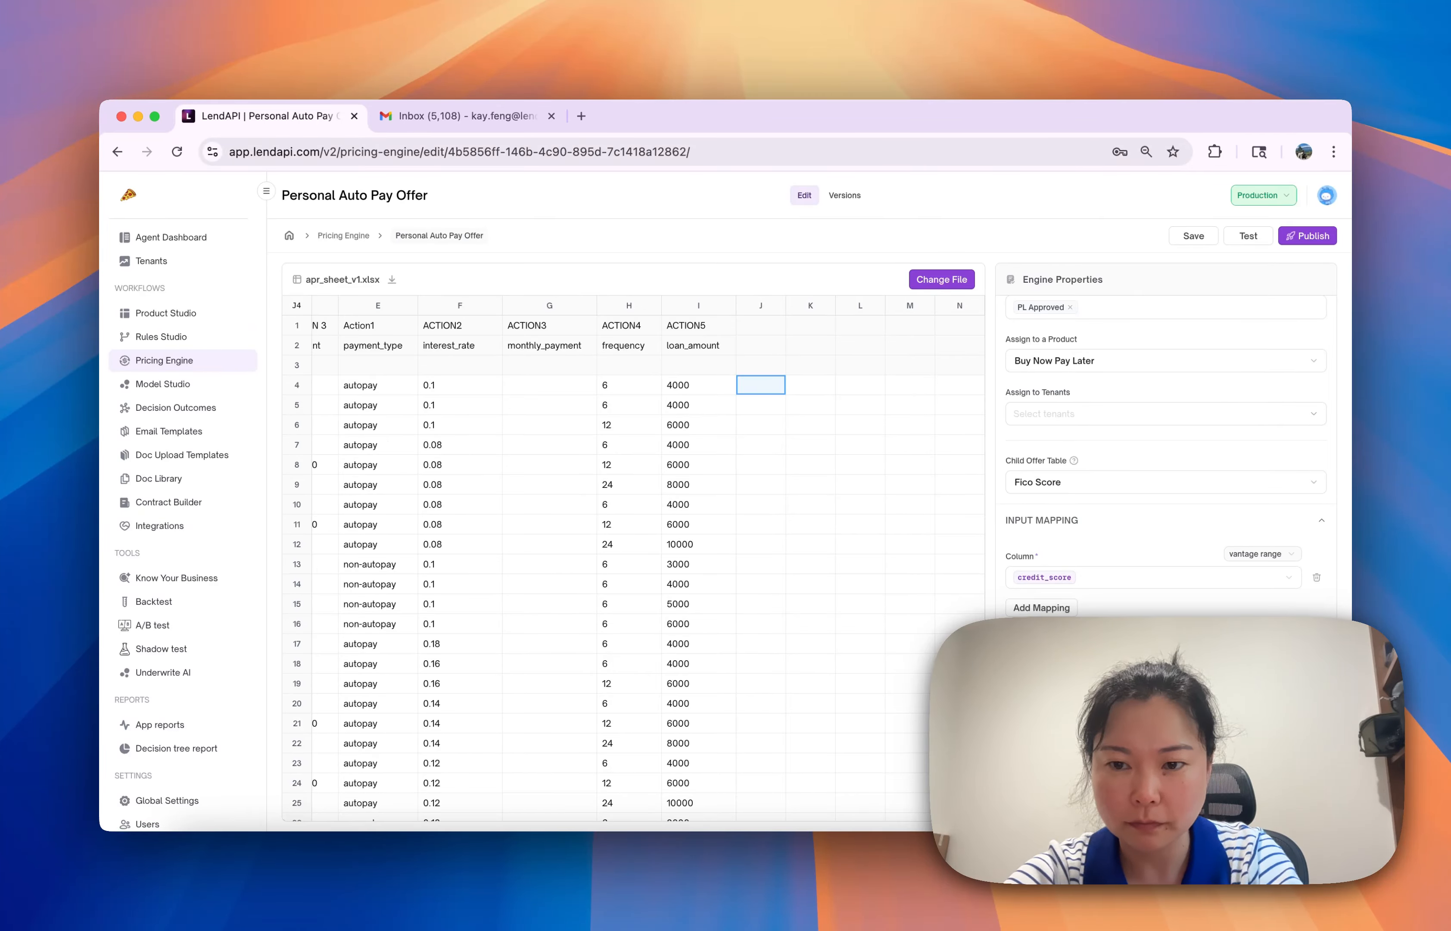
View the engine's test inputs and outputs, check its version history, and return to the editing view.
scroll(1071, 405, "up", 10)
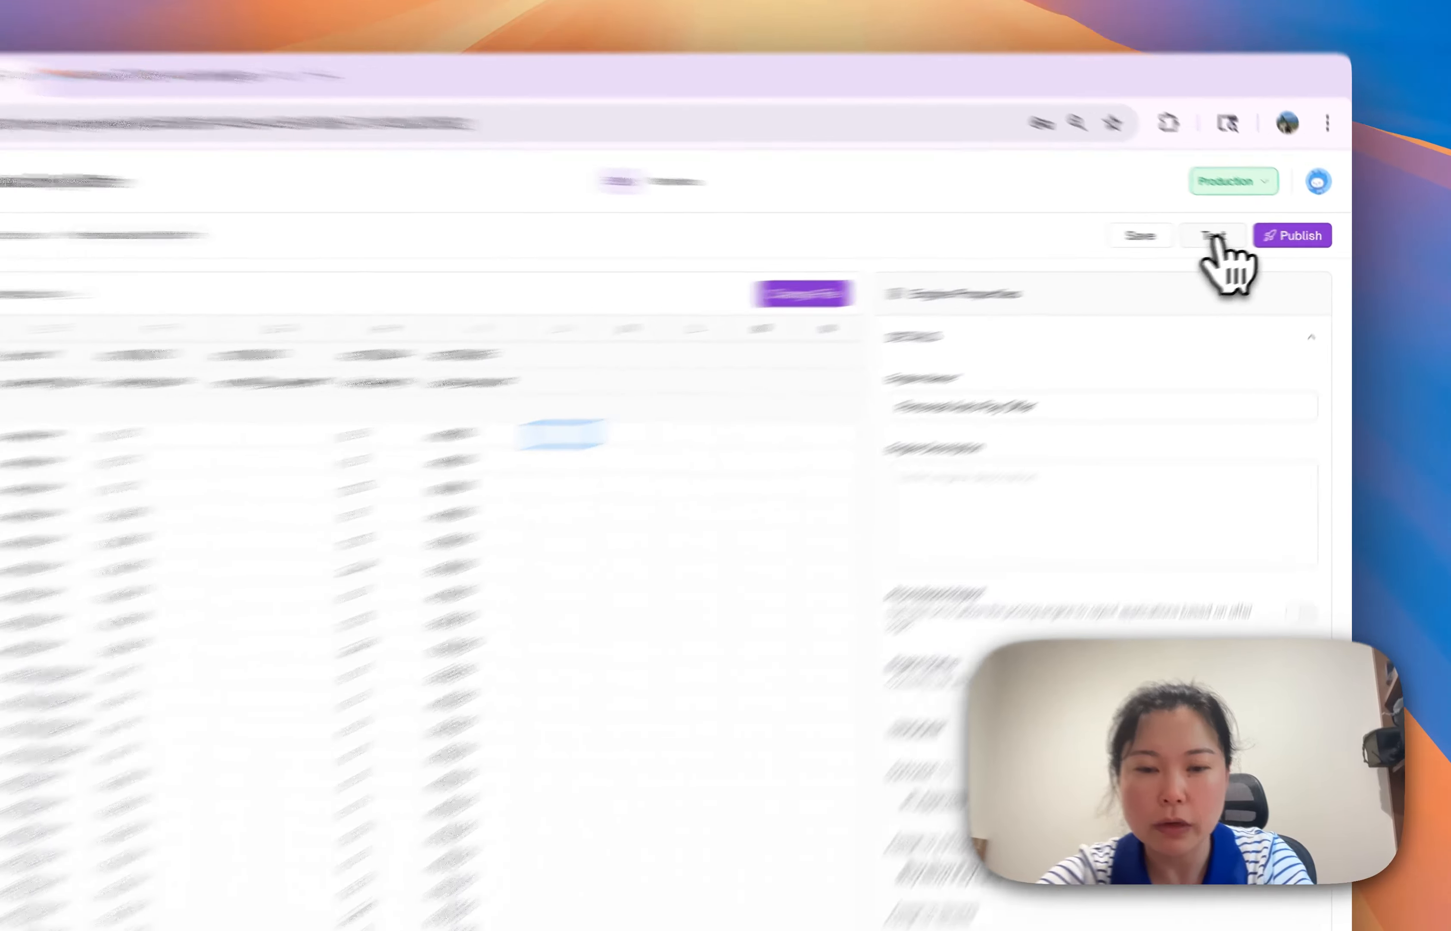
left_click(1248, 235)
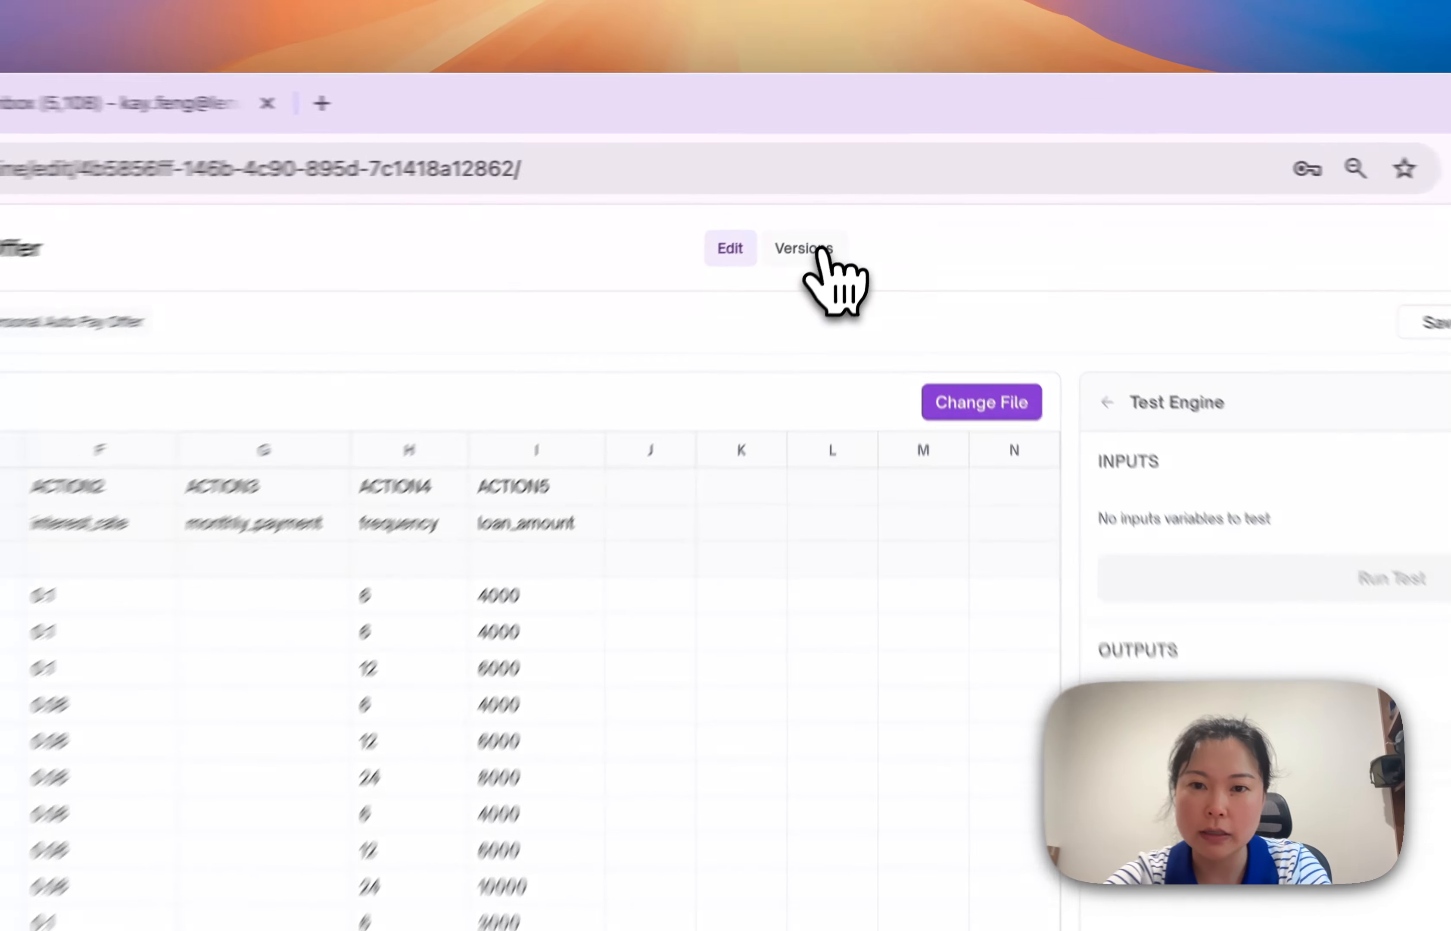
left_click(848, 196)
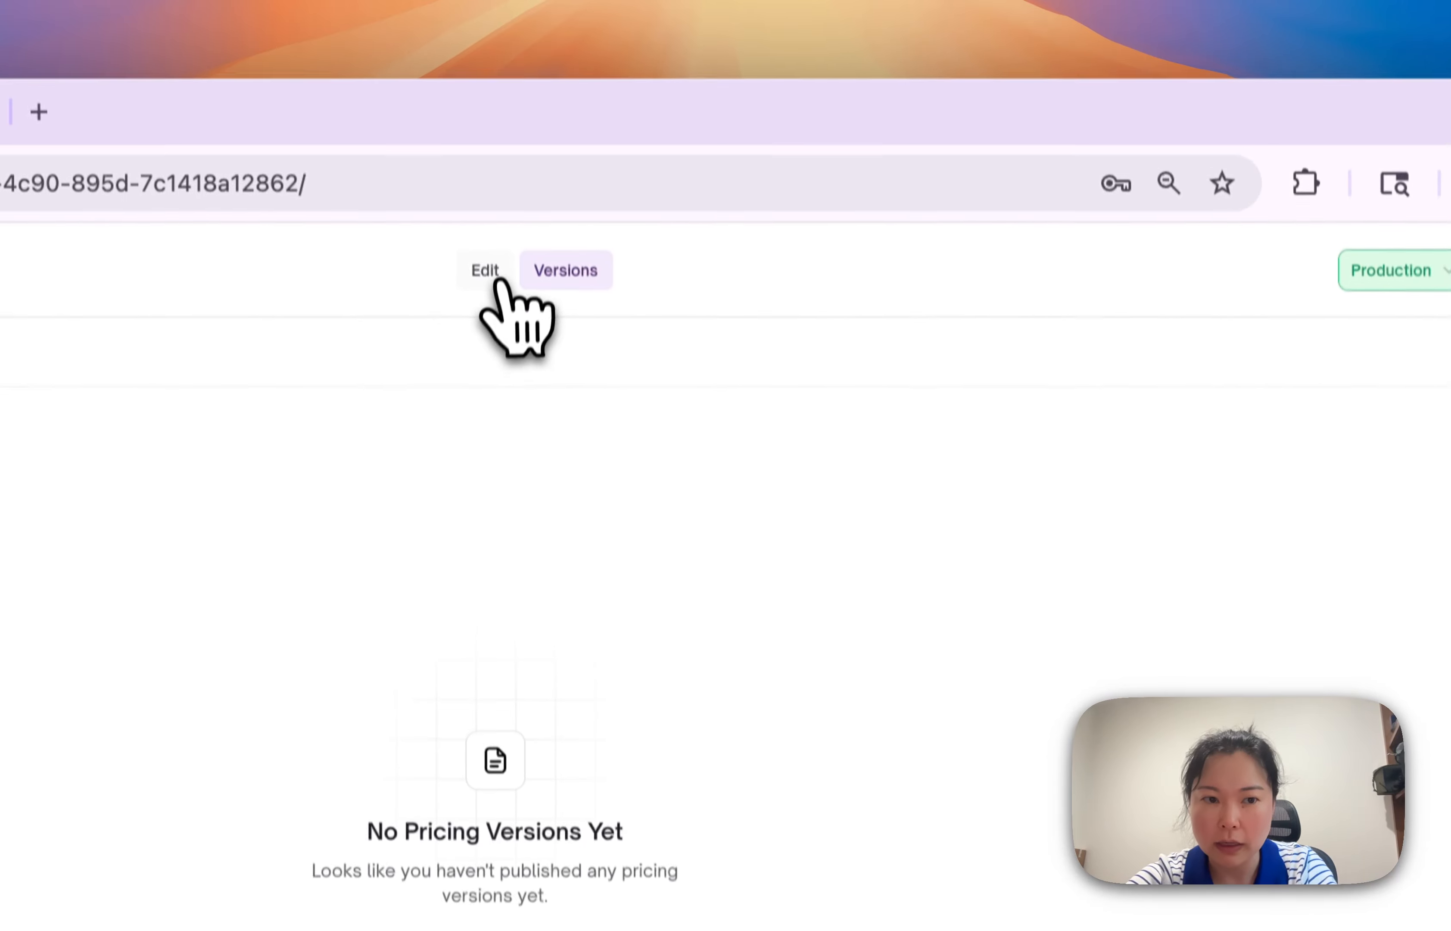
left_click(491, 276)
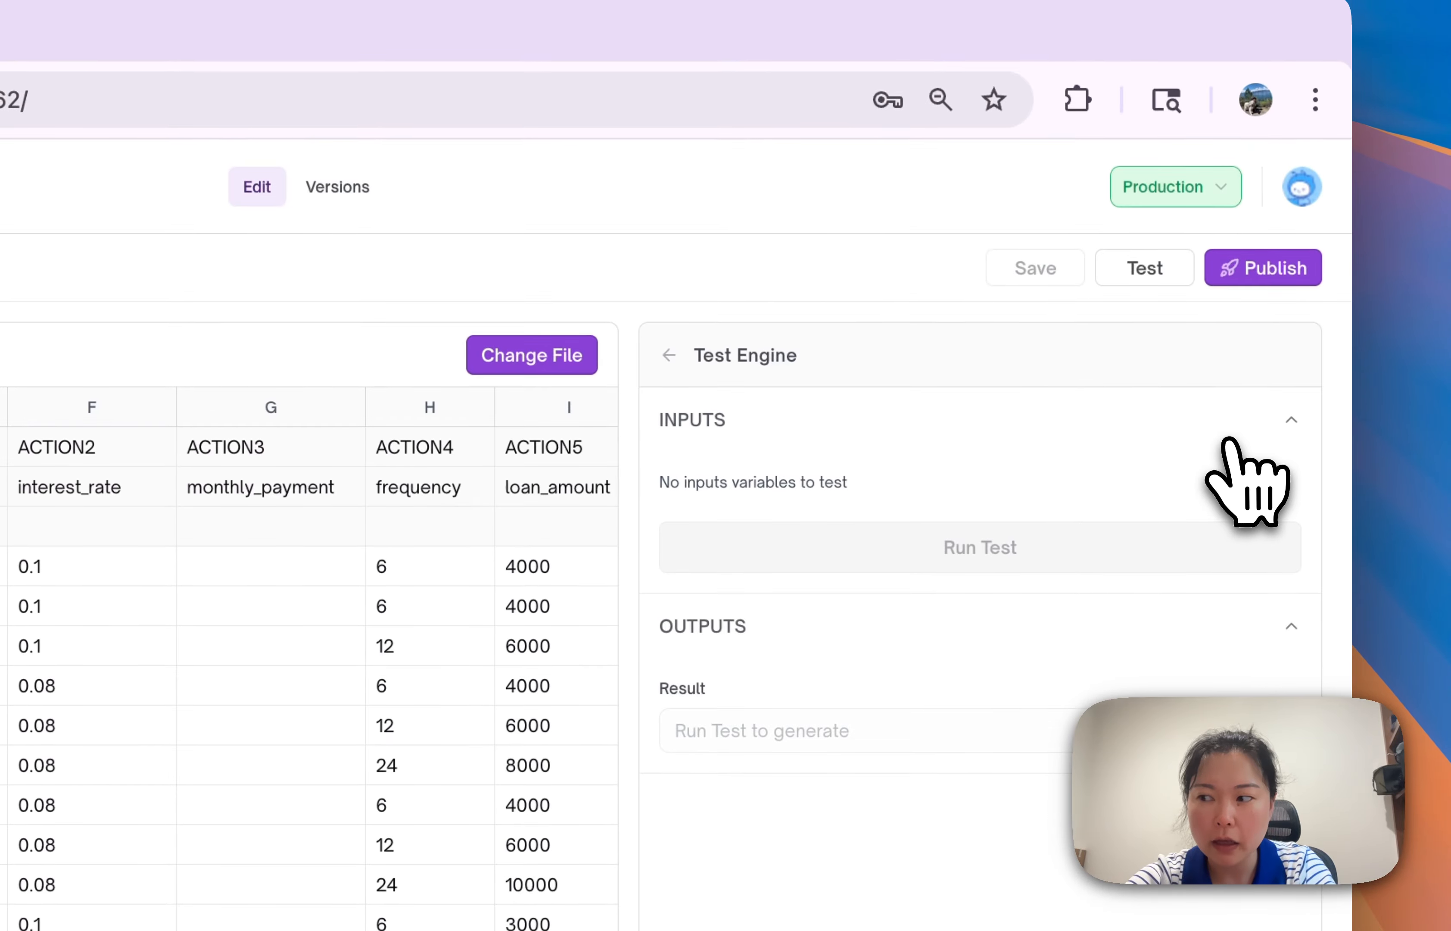